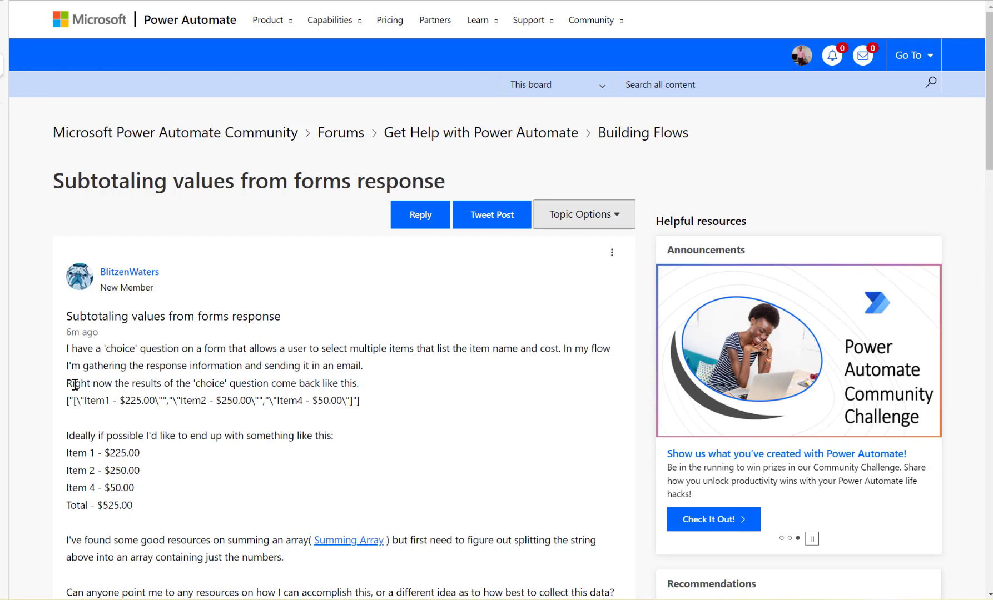
Step: Read the forum question on subtotaling choice answers, and examine the matching Sports Survey 2022 form in Microsoft Forms
left_click_drag(74, 385, 282, 383)
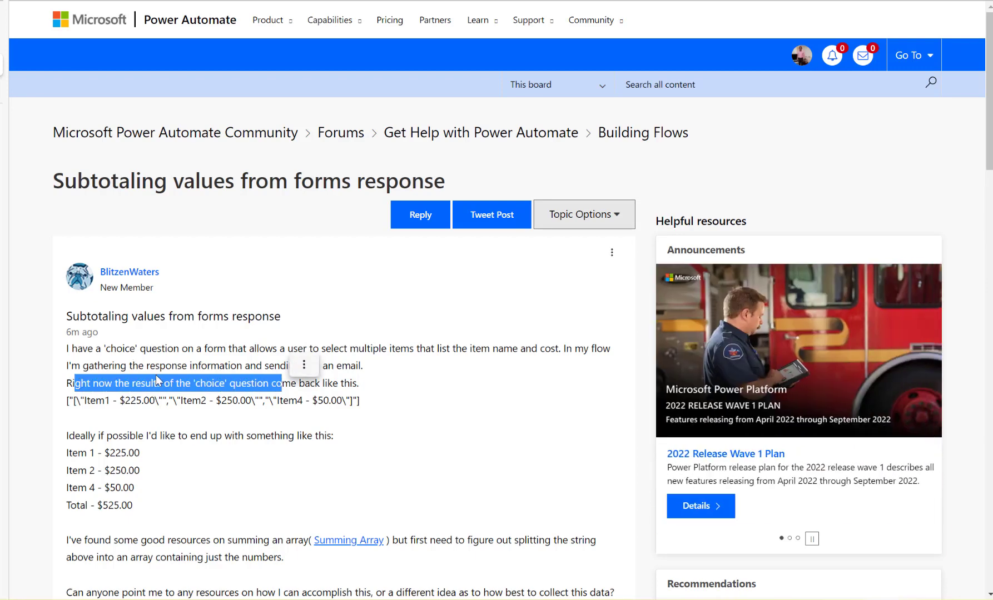
left_click(177, 383)
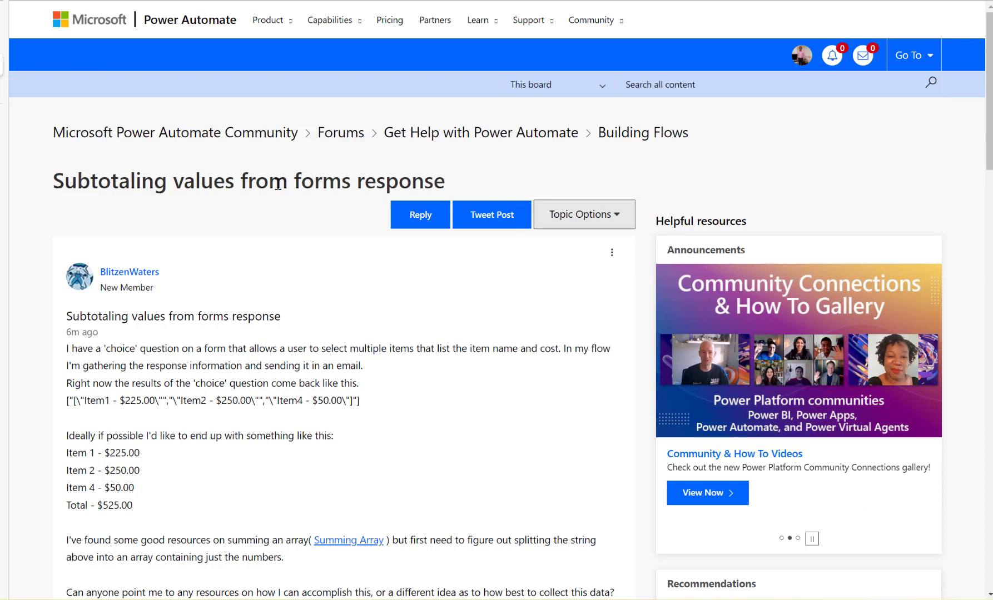
scroll(114, 448, "down", 4)
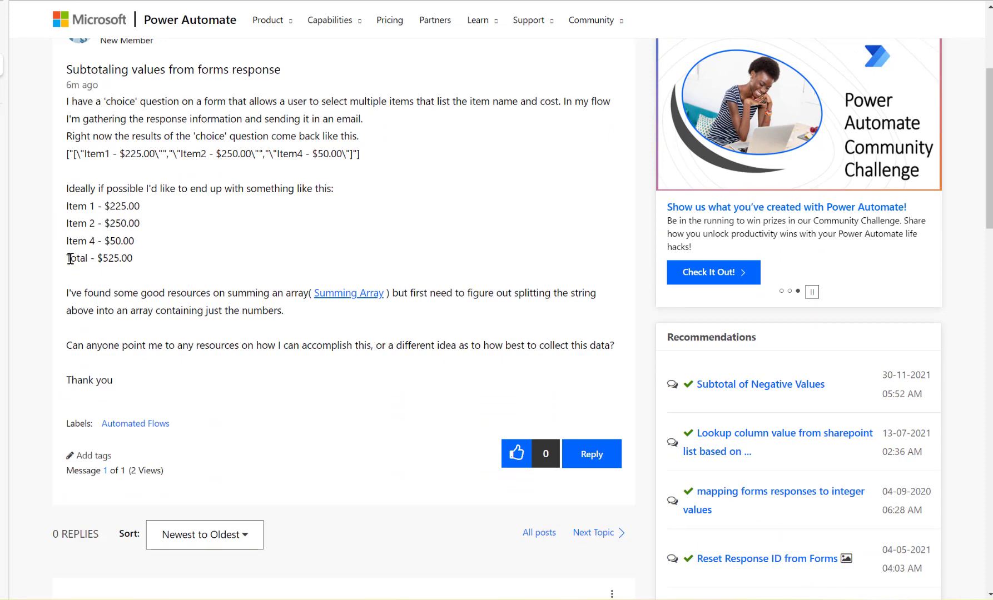
left_click_drag(96, 261, 145, 266)
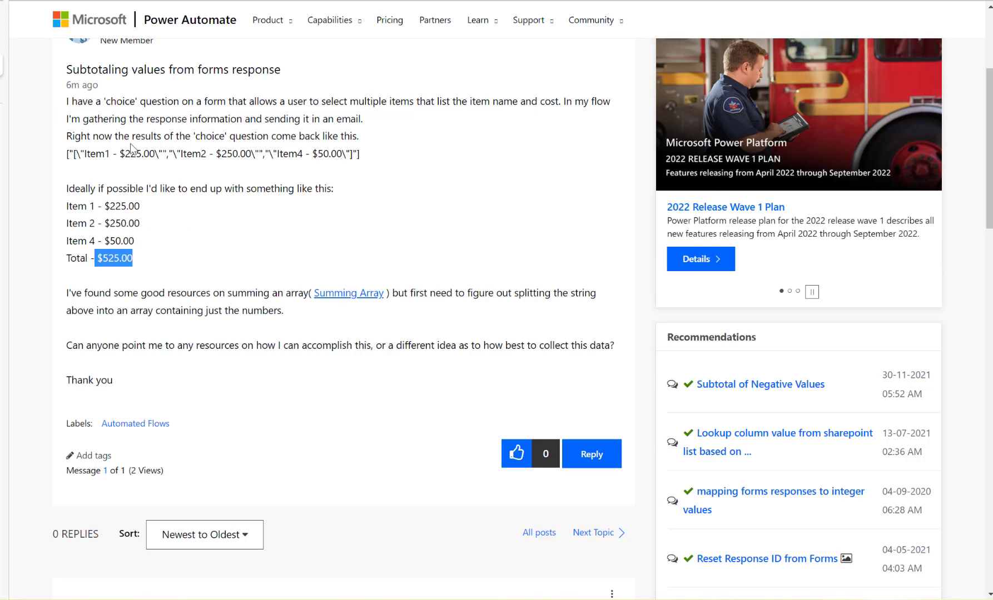
left_click(6, 92)
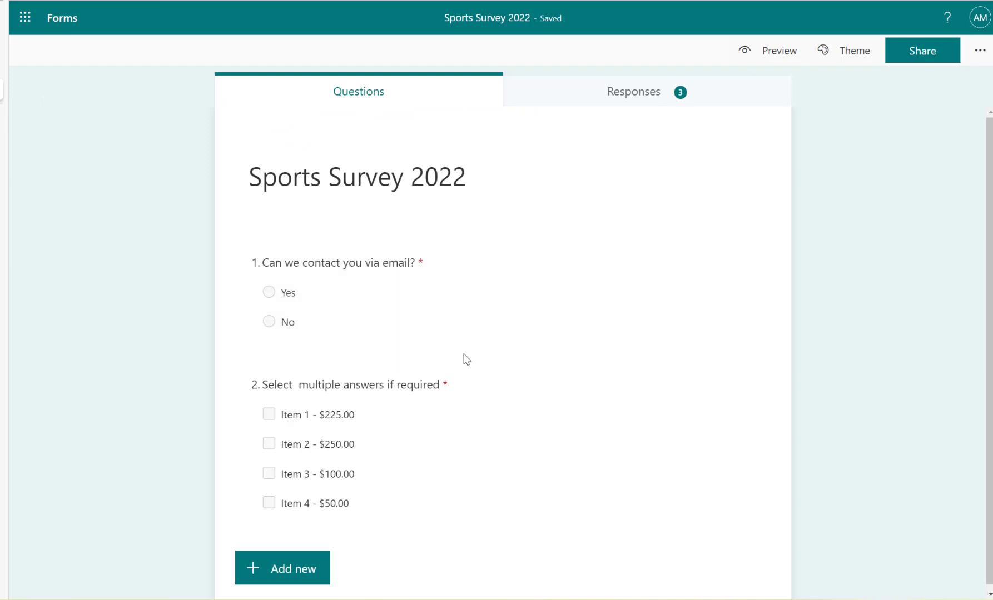
scroll(465, 354, "down", 1)
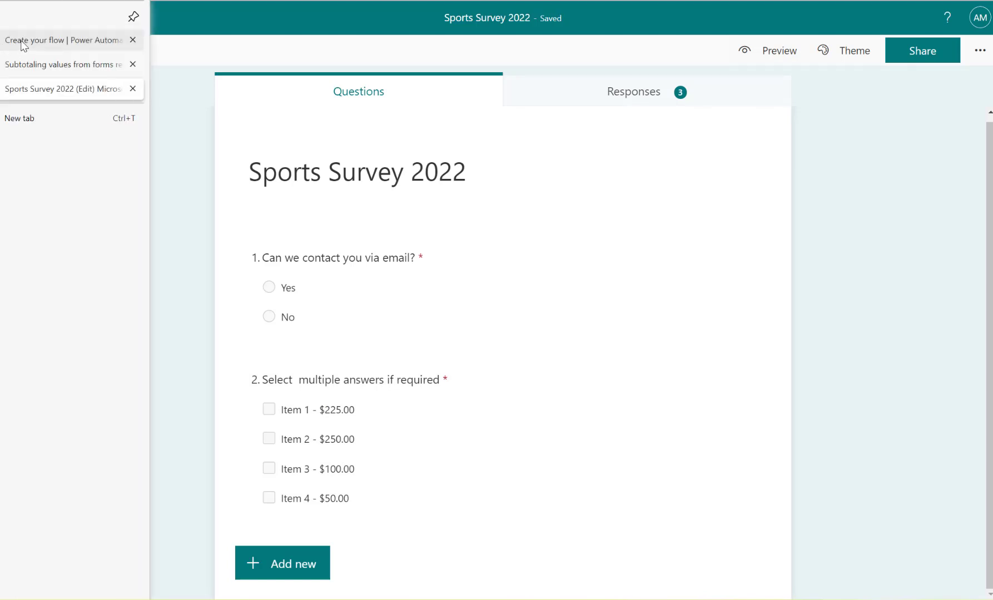
Step: Switch to Power Automate and start the flow with the Forms trigger When a new response is submitted, for Sports Survey 2022
left_click(23, 45)
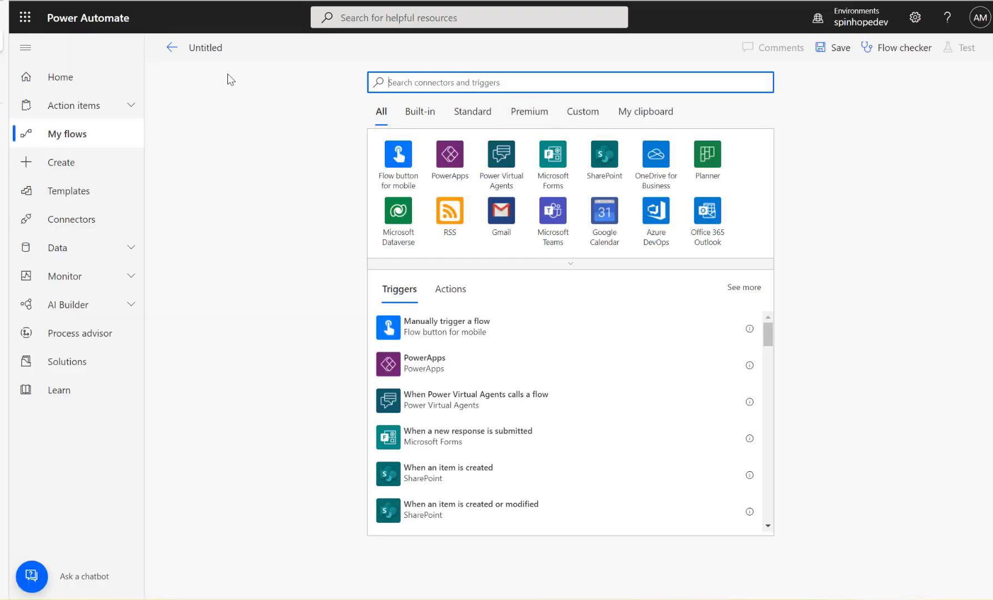
left_click(551, 163)
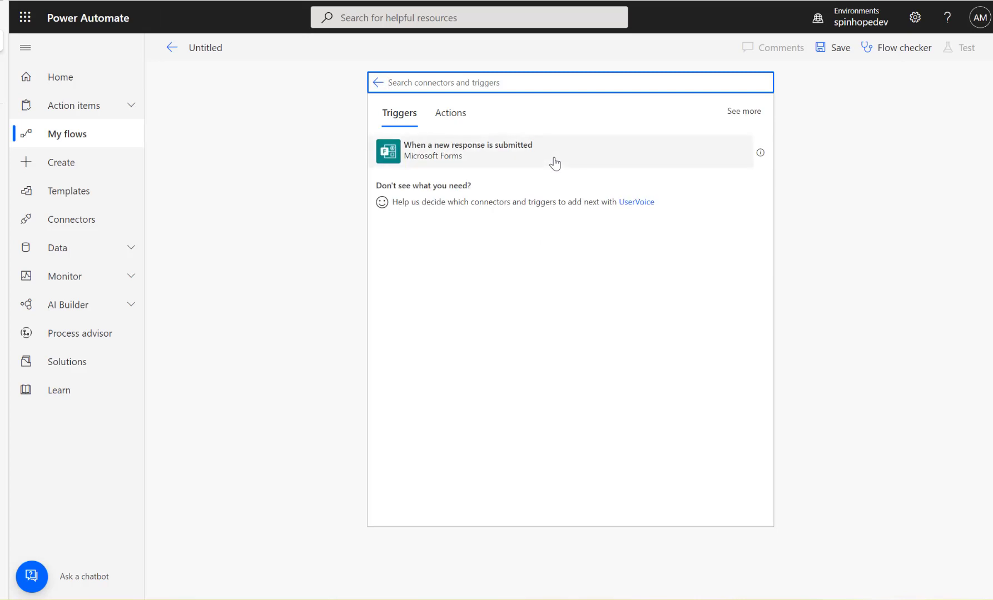
left_click(450, 157)
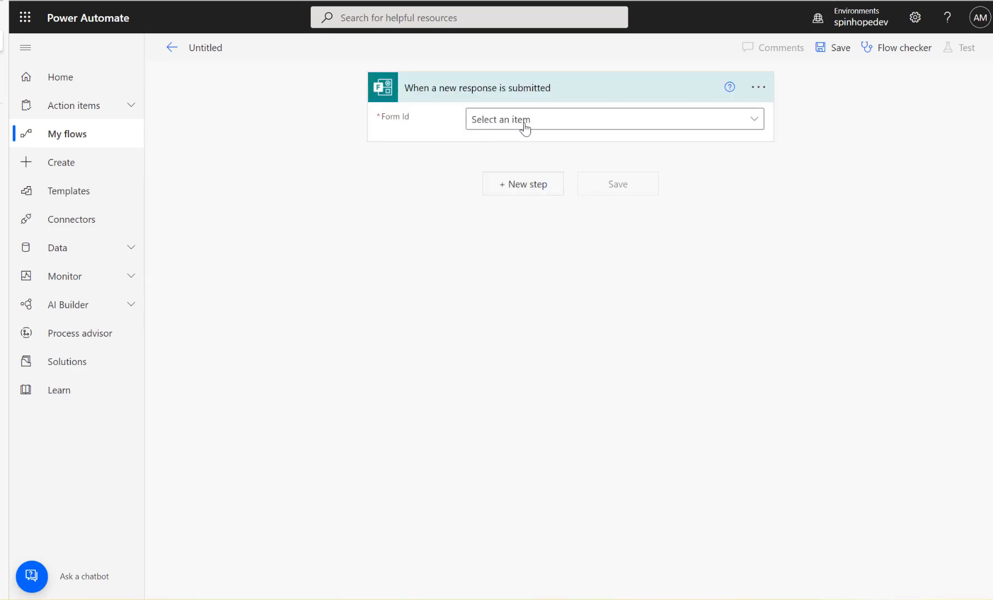
left_click(524, 127)
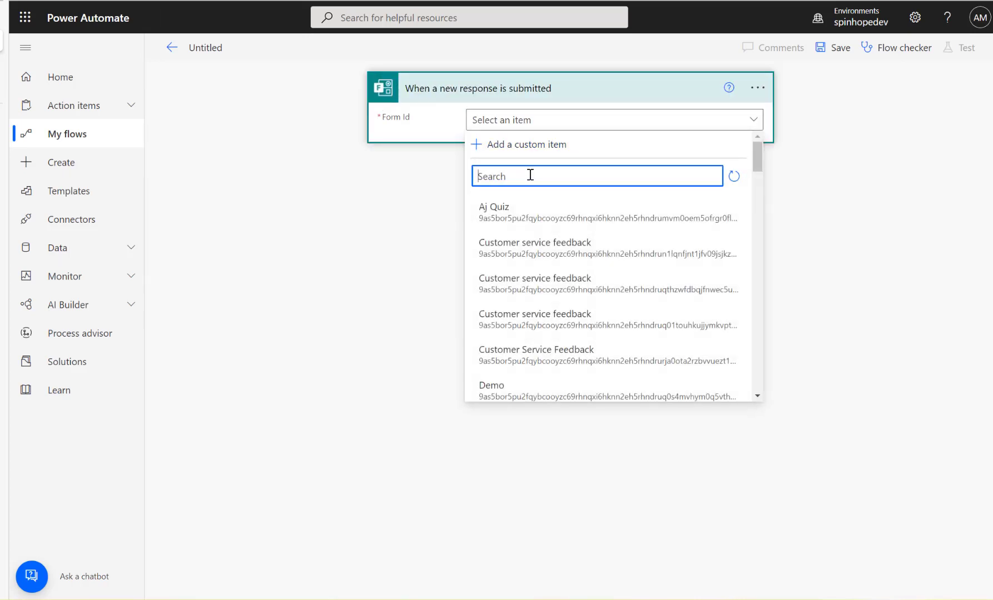
type("sport")
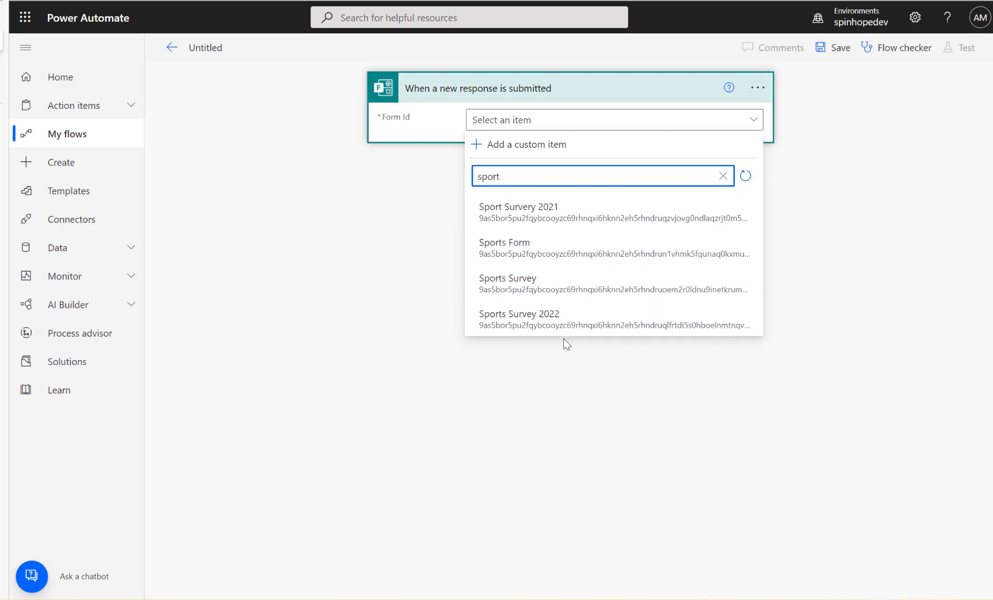
left_click(537, 327)
Step: Add the Microsoft Forms action Get response details after the trigger
left_click(529, 189)
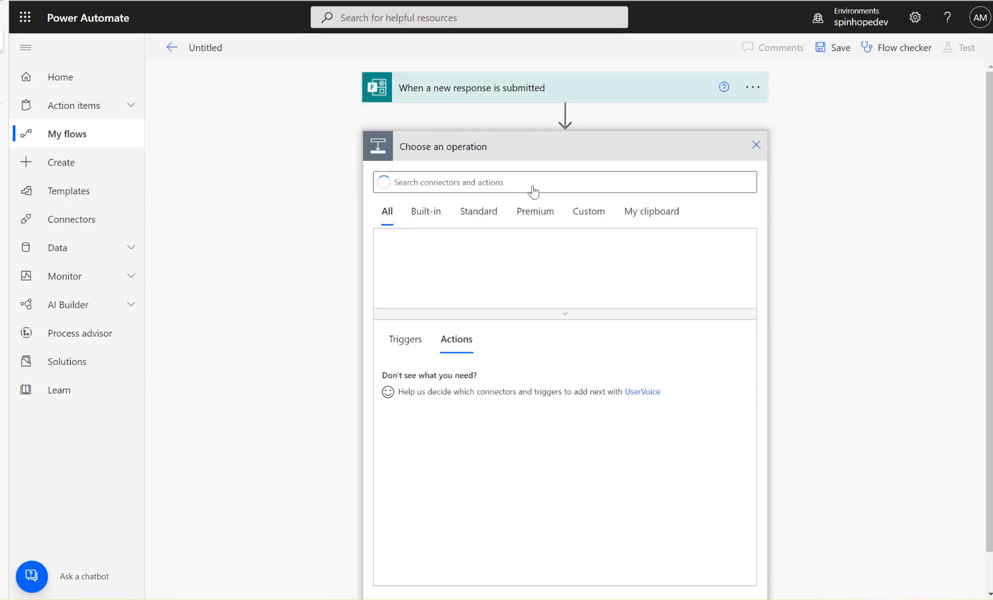
type("fo")
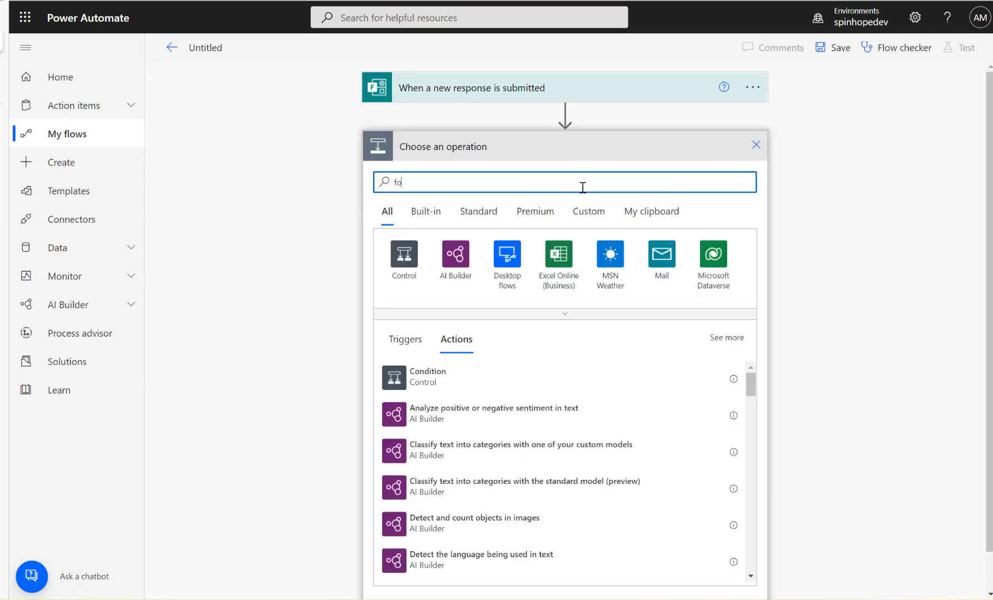
type("rms")
left_click(465, 282)
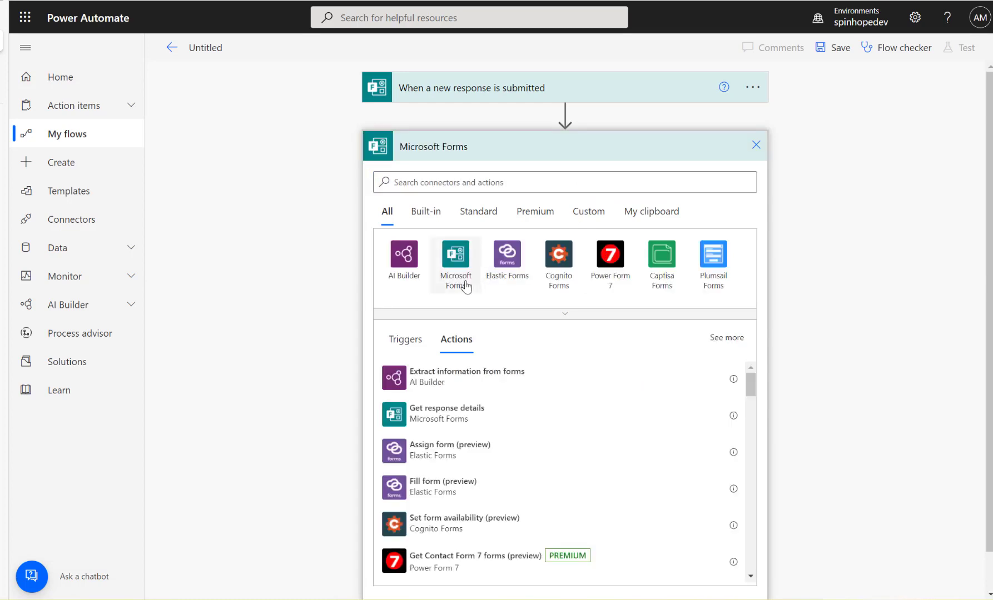
left_click(436, 251)
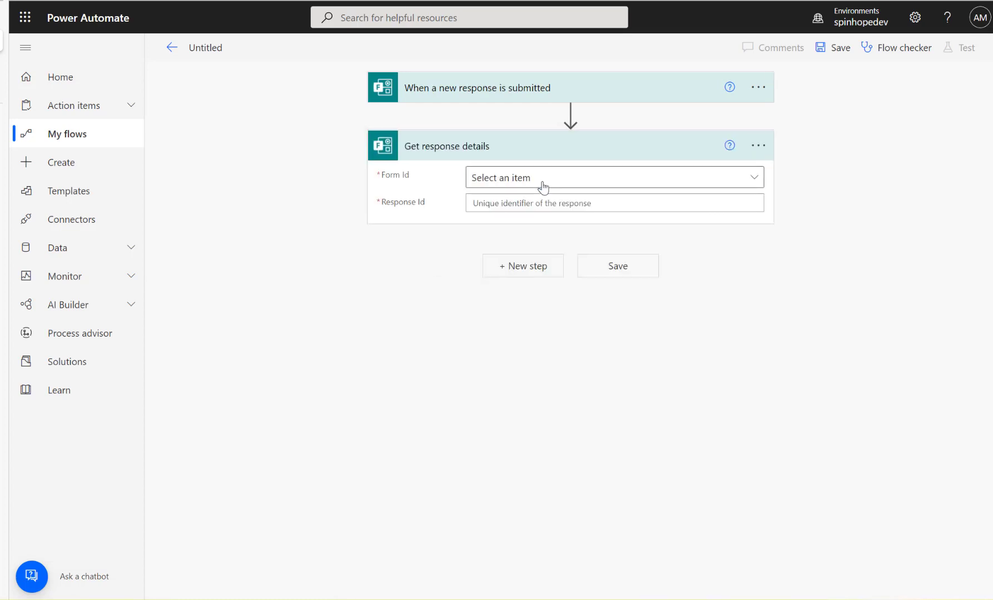
Step: Set Get response details to the Sports Survey 2022 form and the trigger's Response Id dynamic value
left_click(543, 180)
left_click(536, 234)
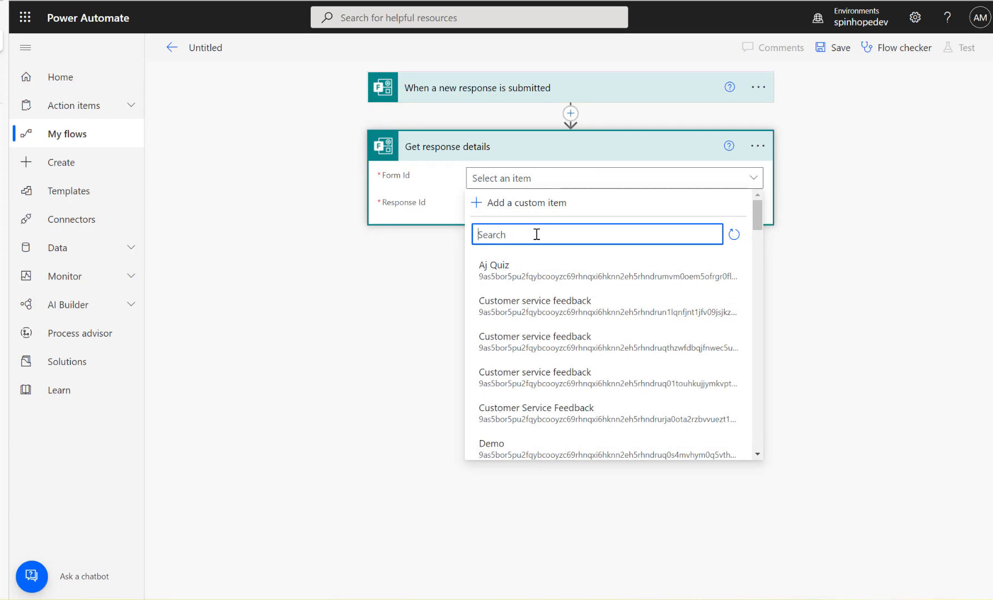
type("spor")
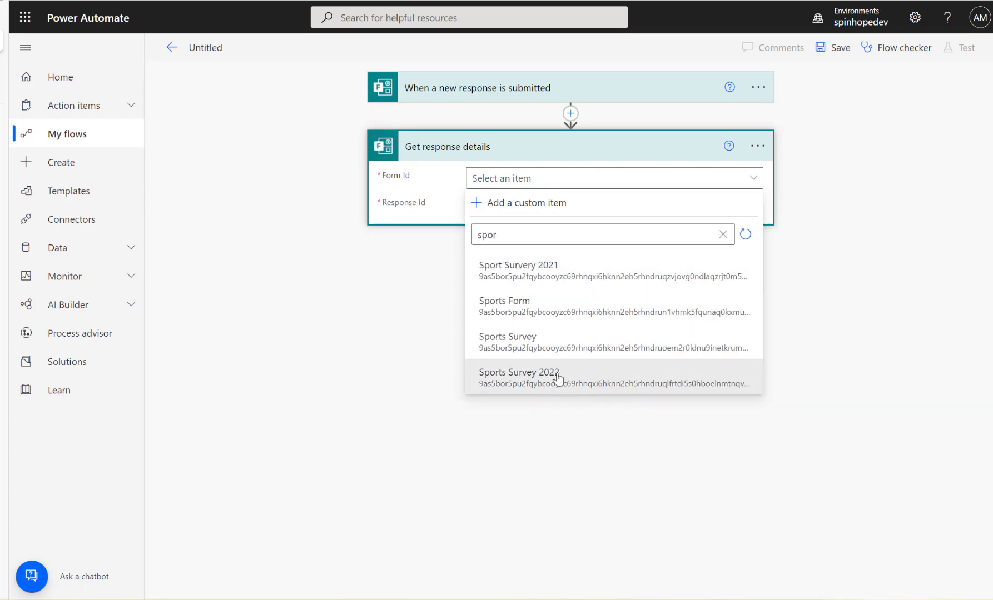
left_click(557, 375)
left_click(525, 205)
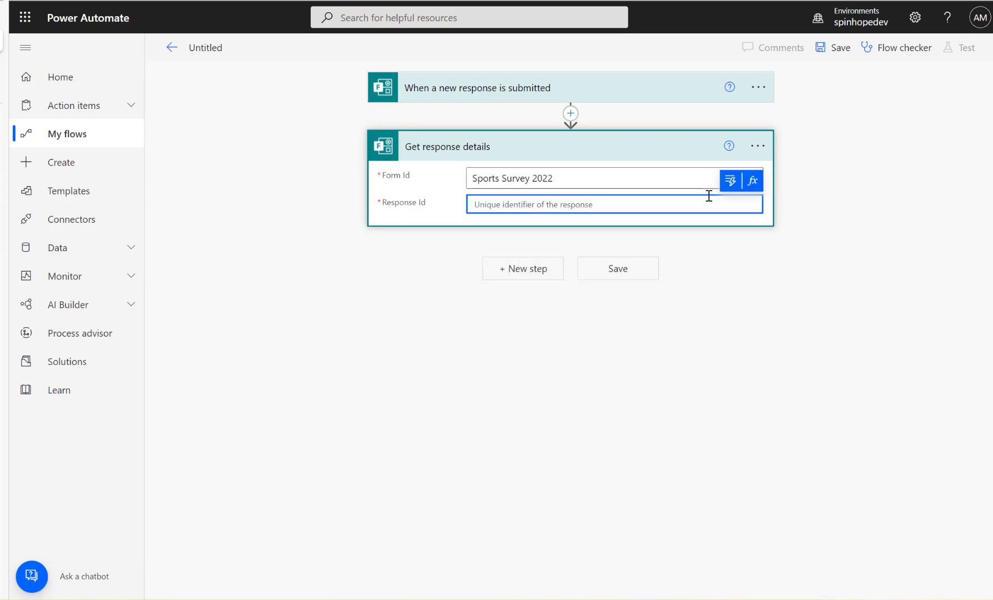
left_click(730, 181)
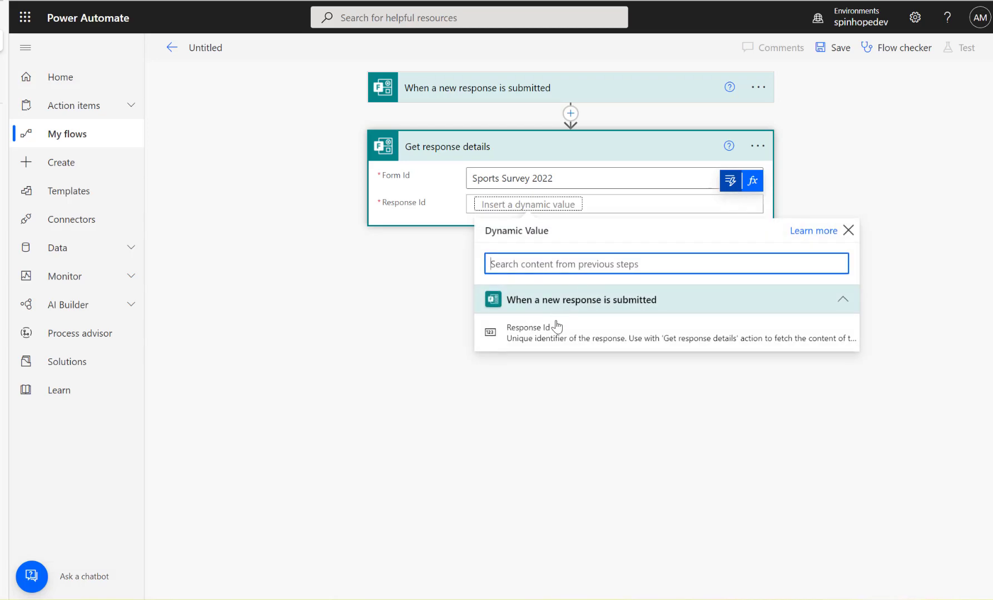
left_click(542, 333)
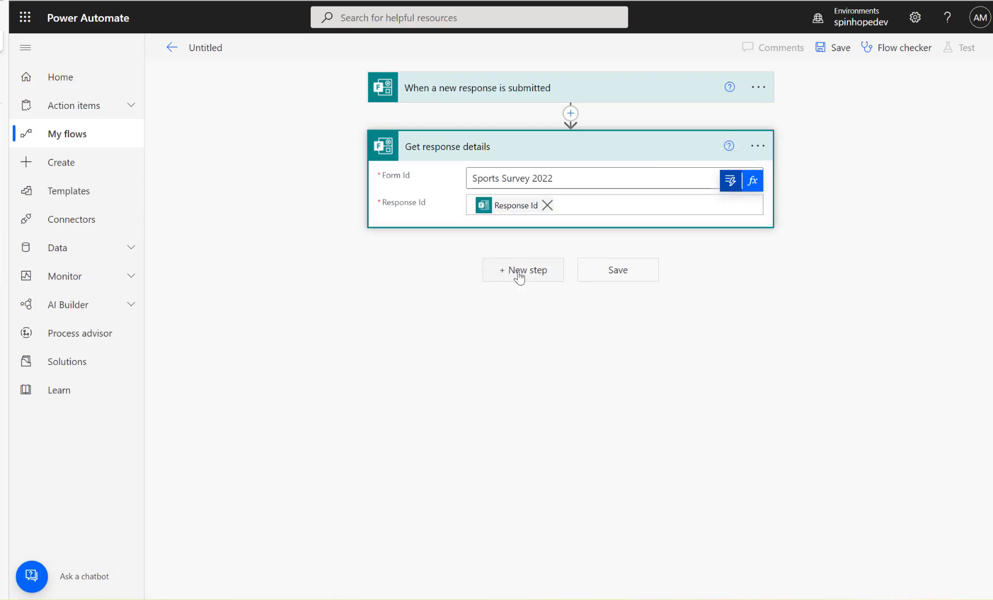
Step: Add a Compose action with the dynamic value "Select multiple answers if required" as its input
left_click(521, 275)
type("compose")
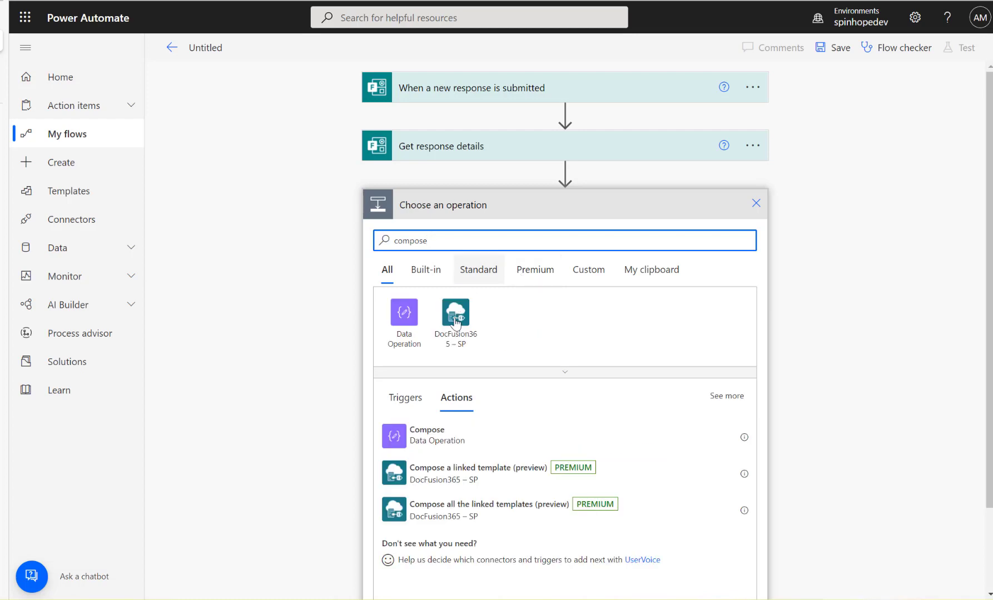
left_click(421, 443)
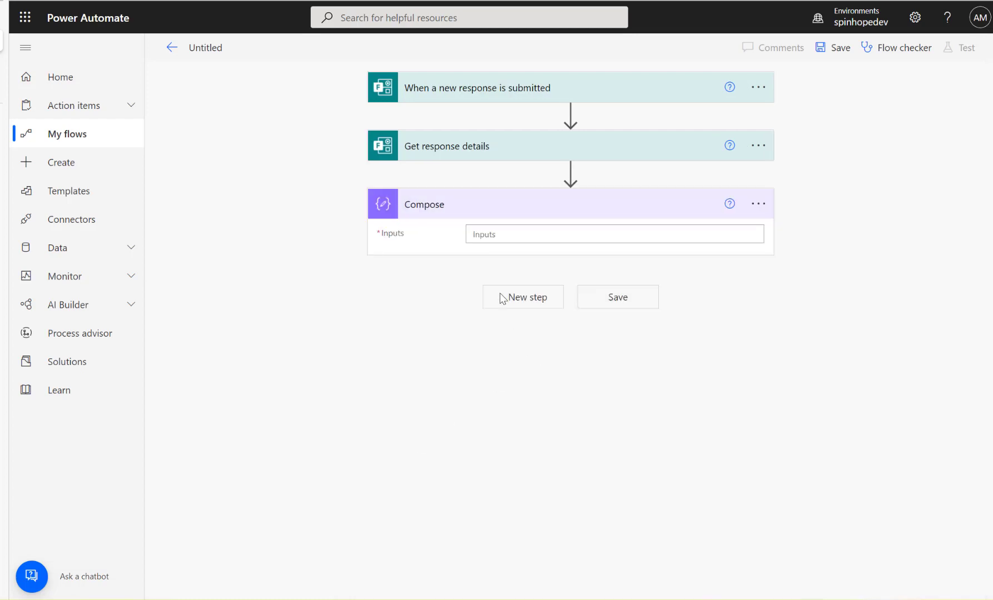
left_click(503, 238)
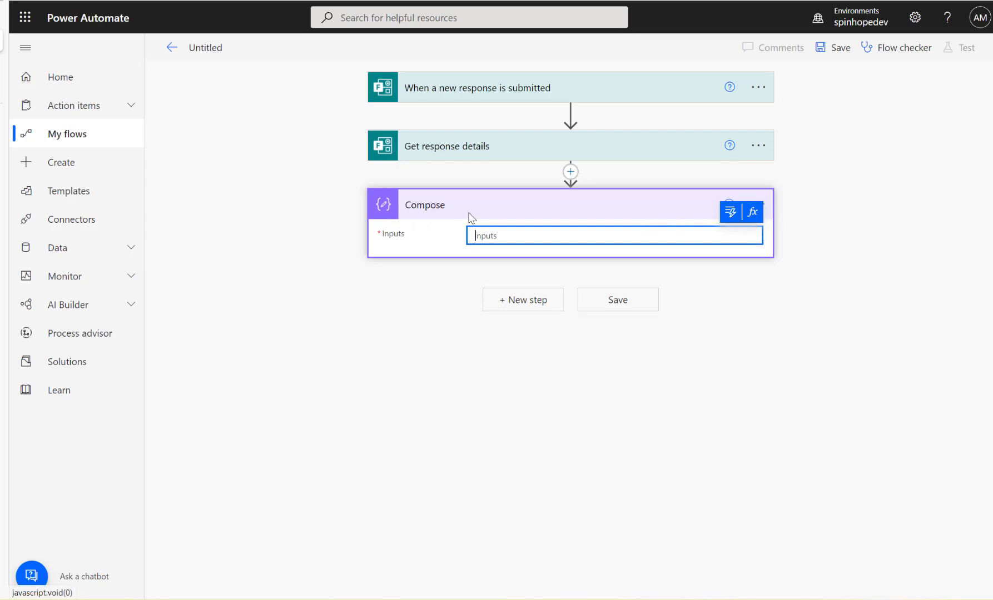
left_click(732, 214)
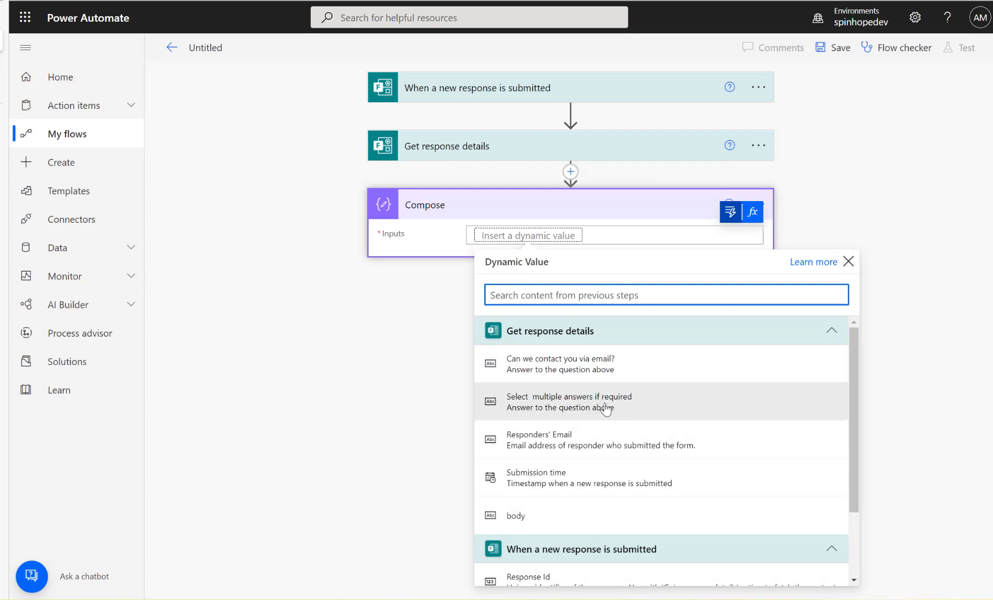
left_click(605, 410)
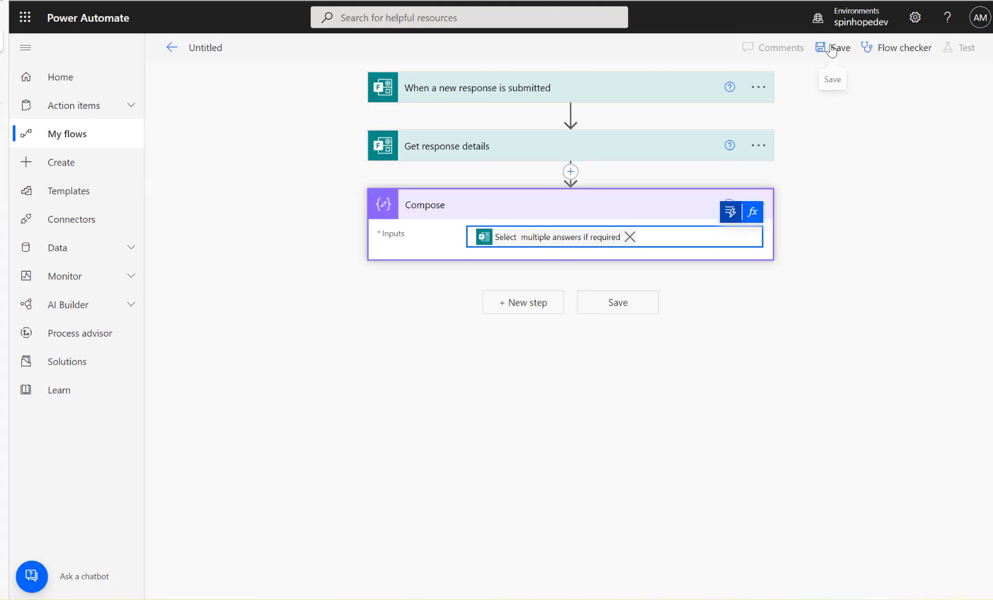
Step: Name the flow "Forms Multiple Answers - How to find Sum" and save it
left_click(218, 48)
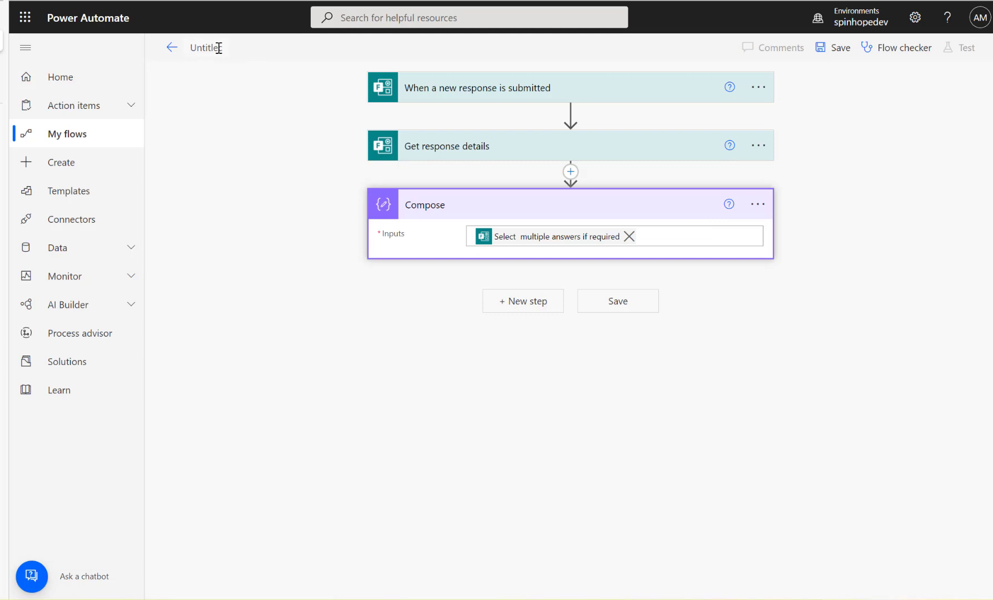
type("Forms Multi")
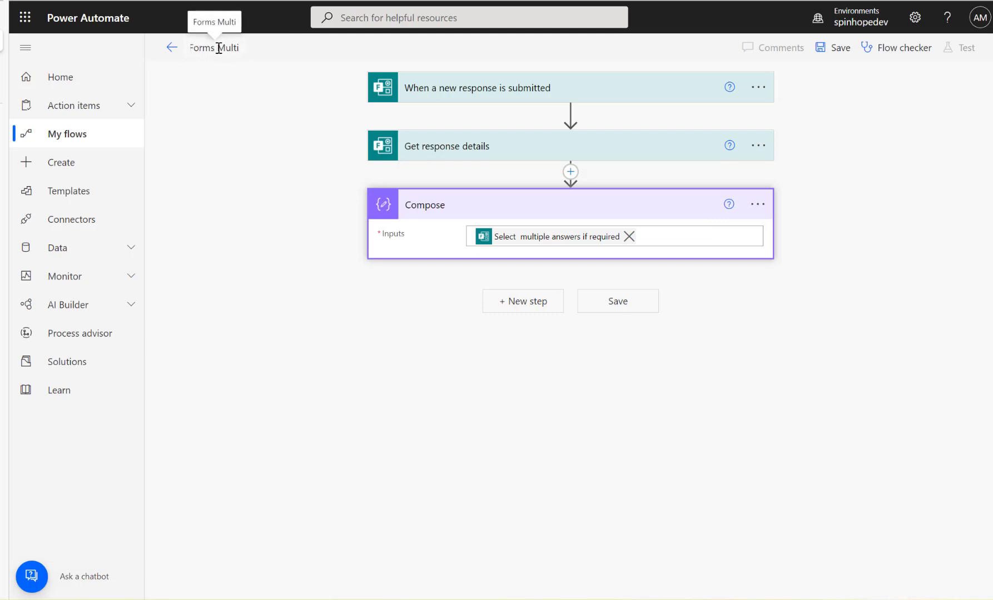
type("ple Answers")
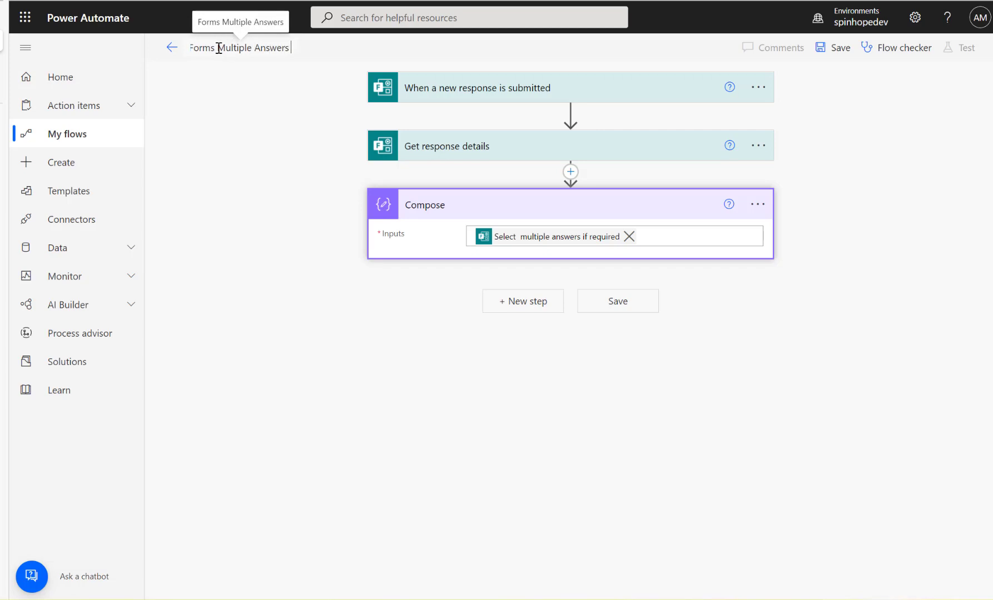
type(" - Ho wto")
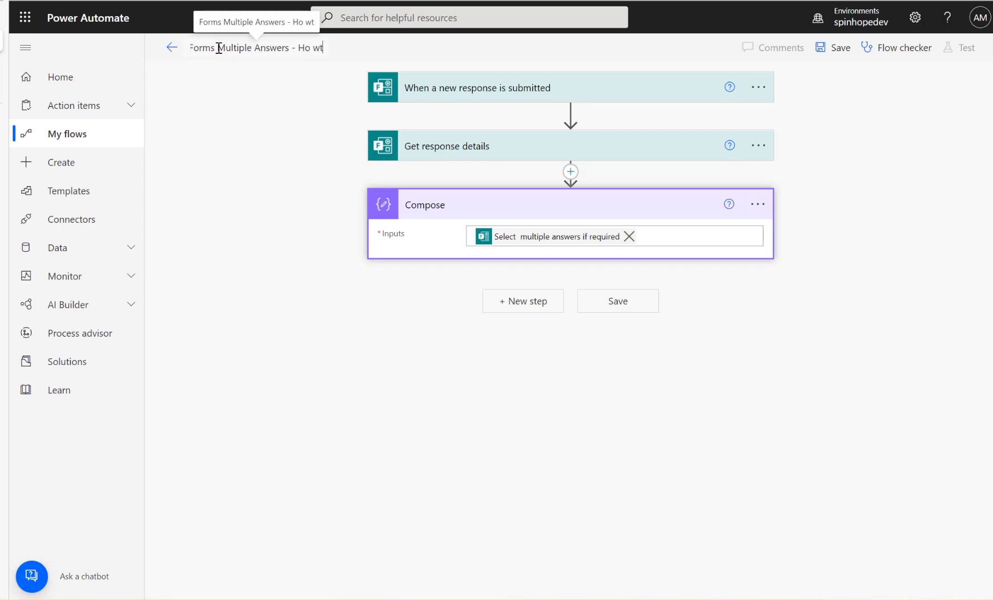
key("BackSpace")
key("BackSpace")
key("BackSpace")
key("BackSpace")
key("BackSpace")
type("w to tind")
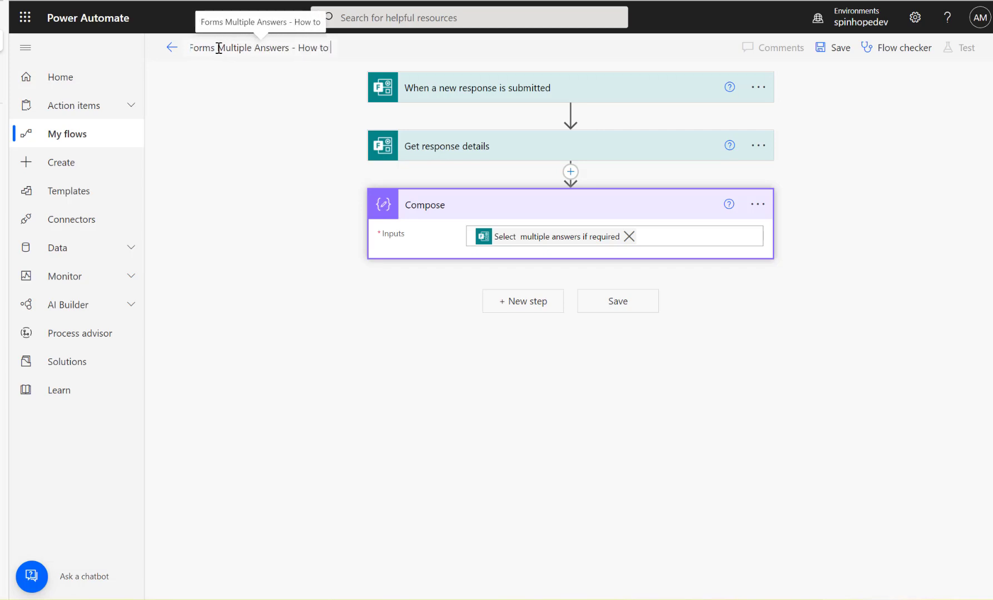
key("BackSpace")
key("BackSpace")
key("BackSpace")
key("BackSpace")
type("fin")
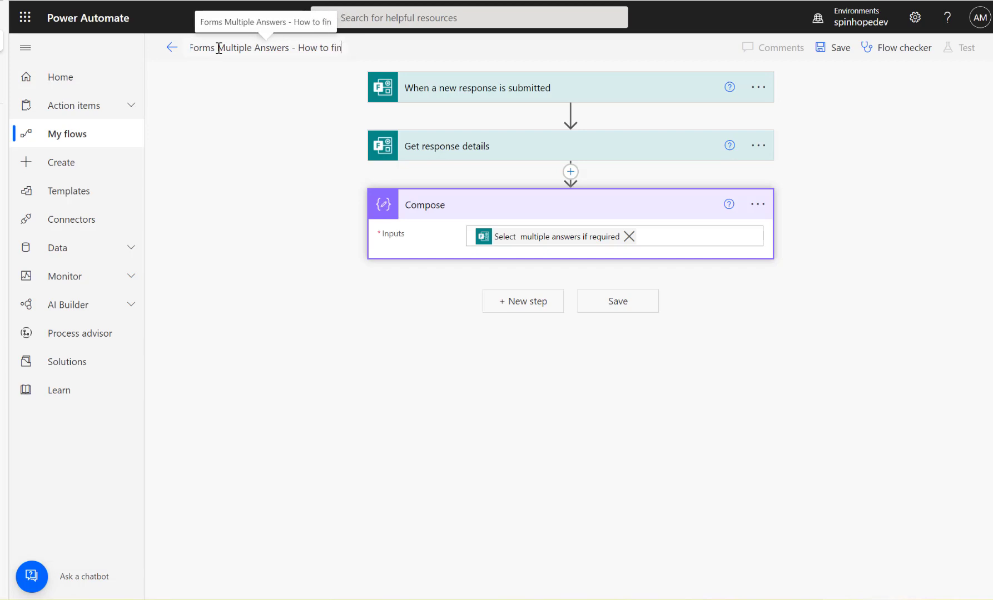
type("d Sum")
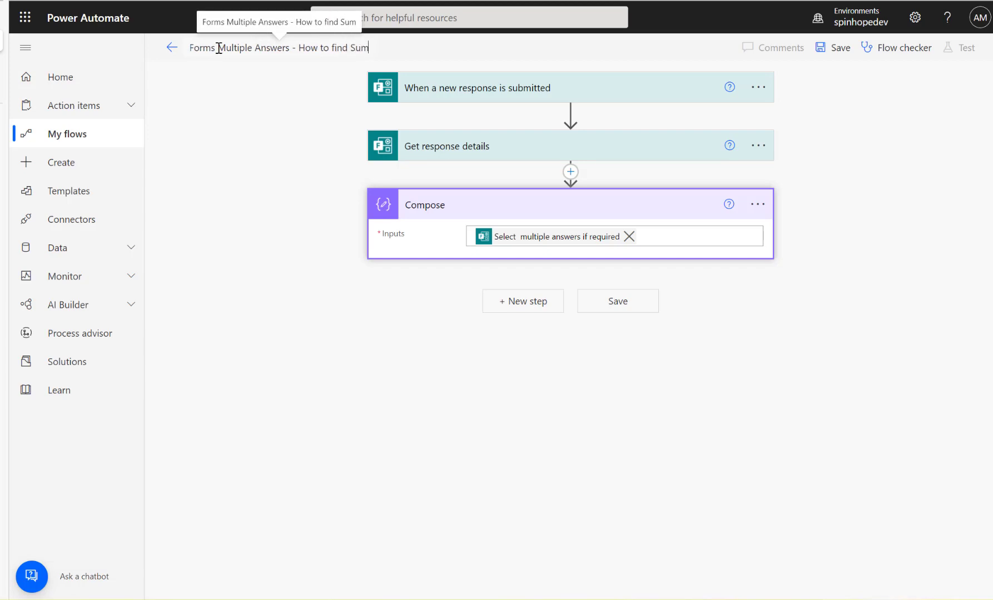
left_click(840, 50)
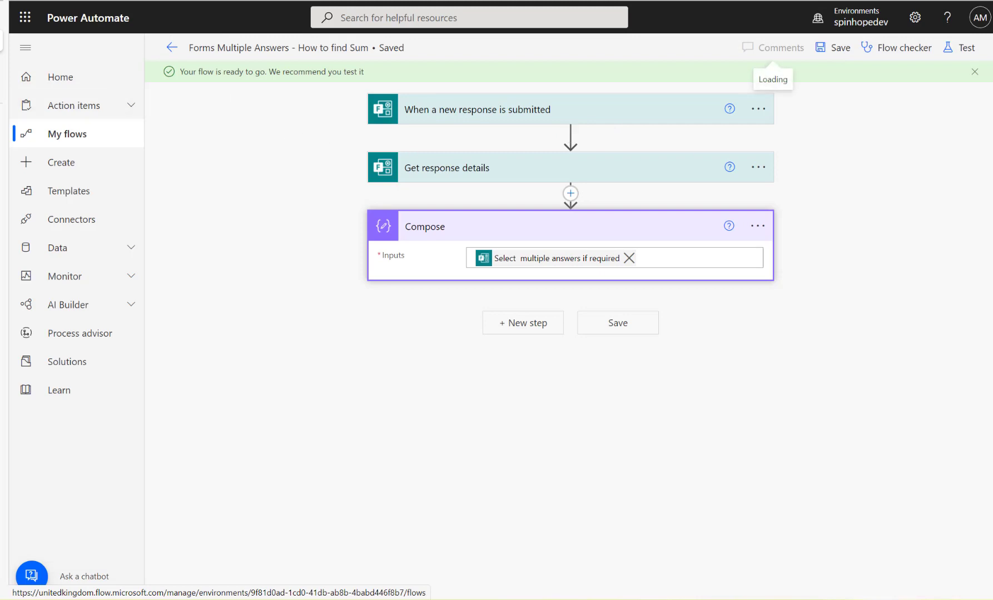
Step: Leave the flow editor for the flow's details page and switch to the Sports Survey 2022 form in Microsoft Forms
left_click(172, 48)
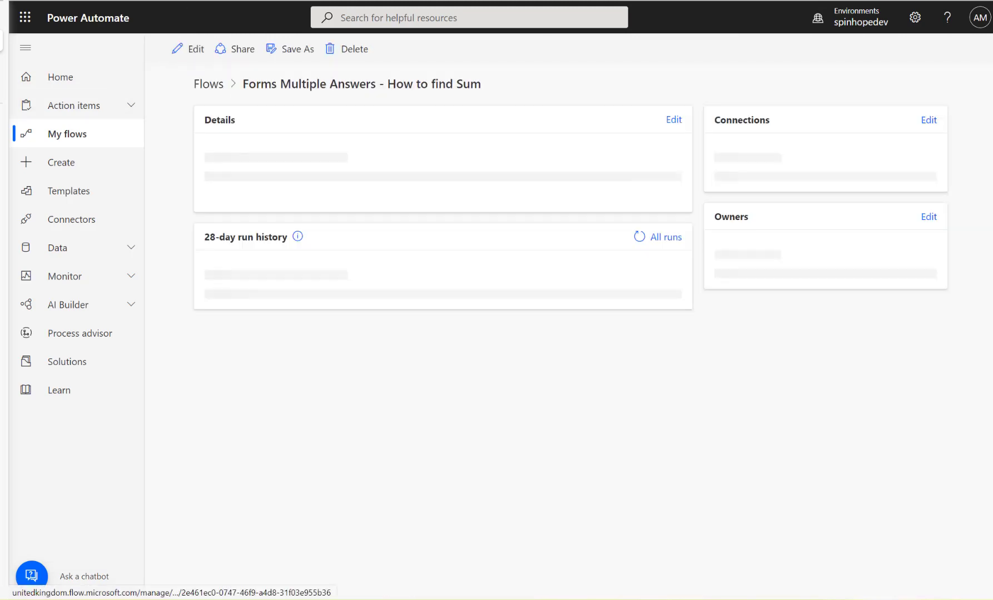
left_click(67, 91)
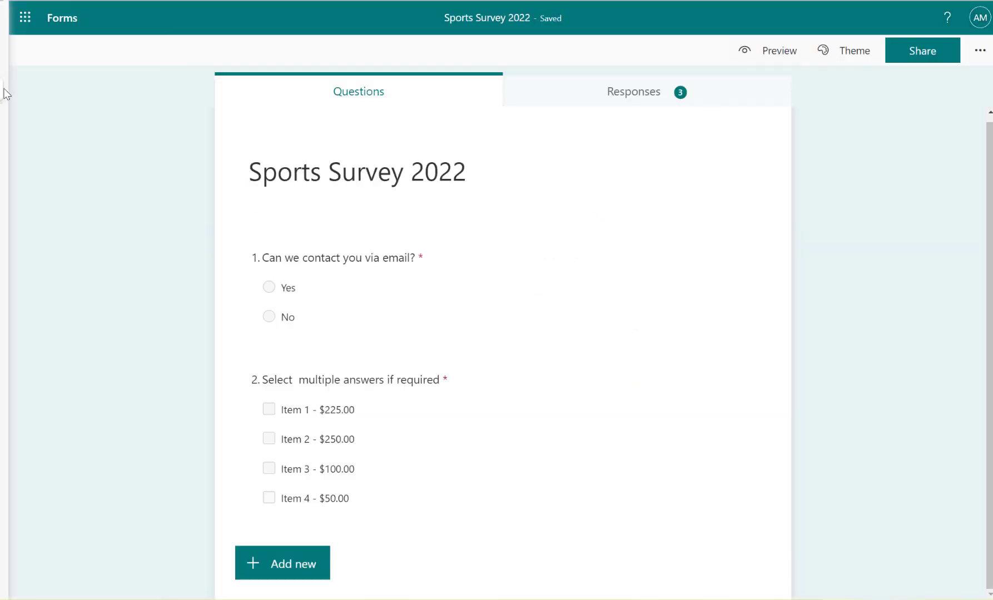
Step: Preview the survey and submit a response with Yes for email contact and Item 1, Item 2 and Item 4 selected
left_click(781, 58)
left_click(270, 255)
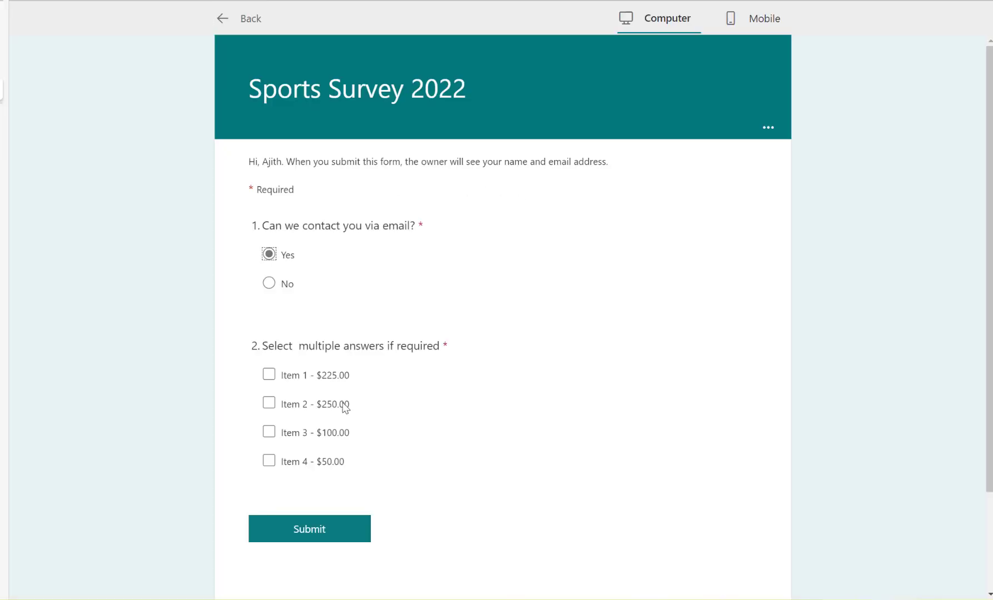
left_click(270, 377)
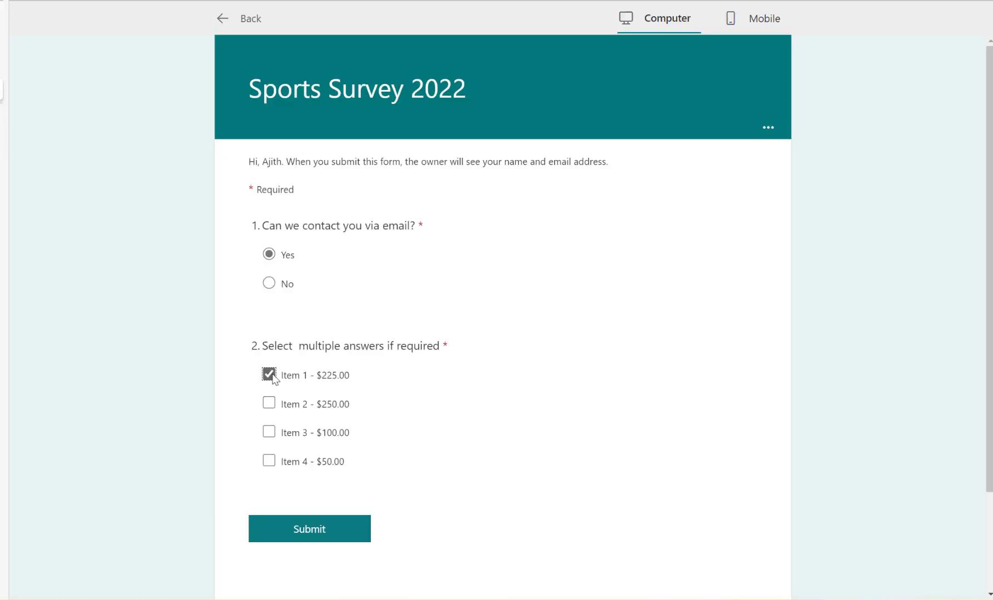
left_click(271, 405)
left_click(269, 461)
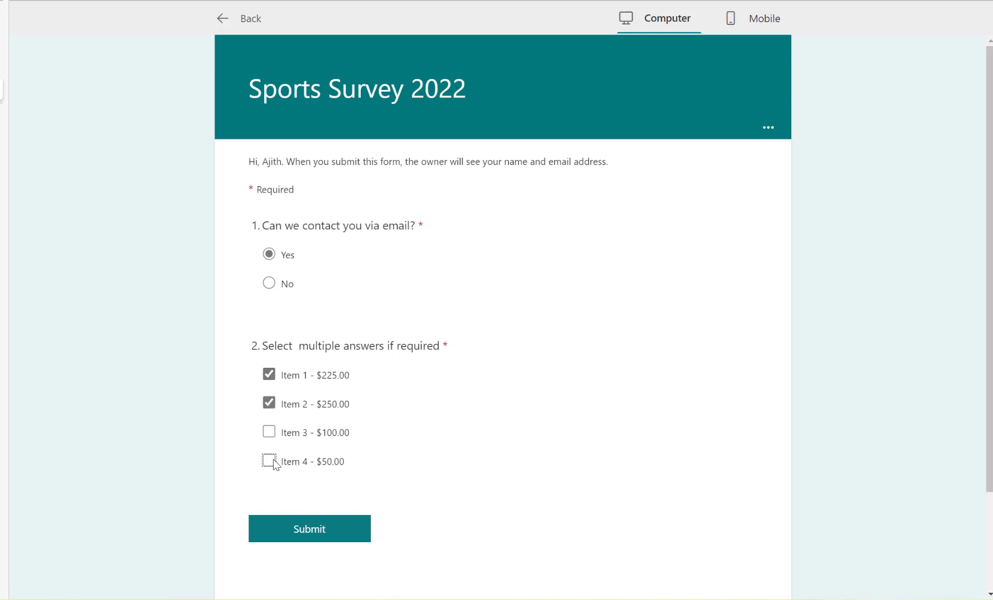
left_click(314, 530)
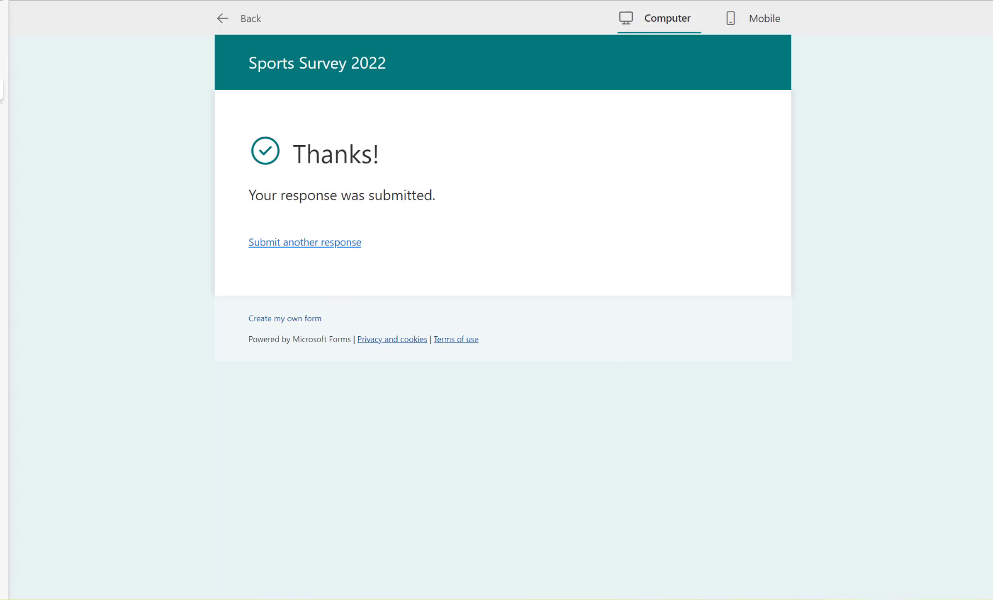
Step: Switch back to Power Automate, refresh the run history and examine the Compose inputs of the latest run
left_click(7, 41)
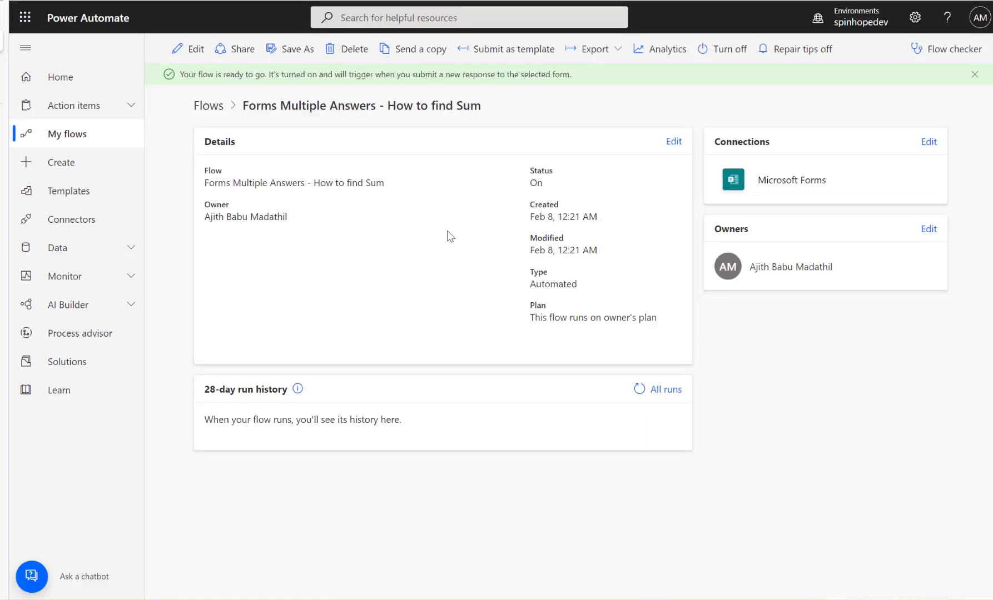
left_click(641, 390)
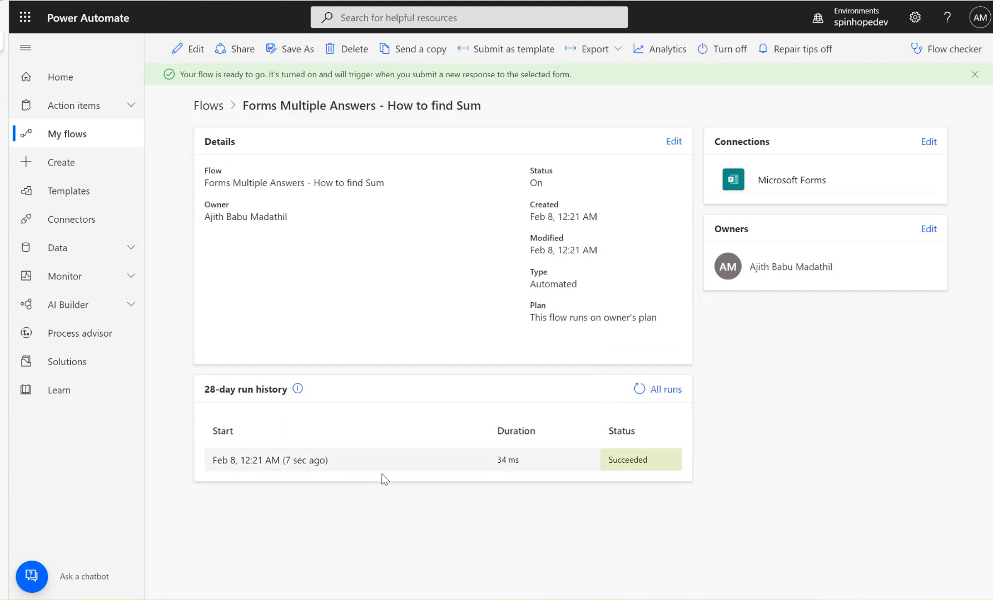
left_click(293, 462)
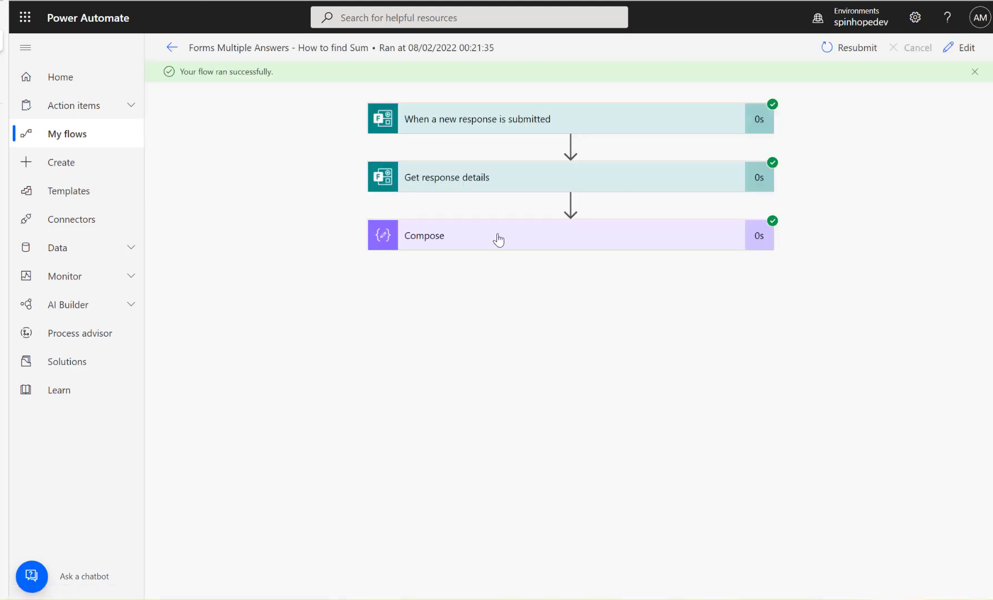
left_click(496, 240)
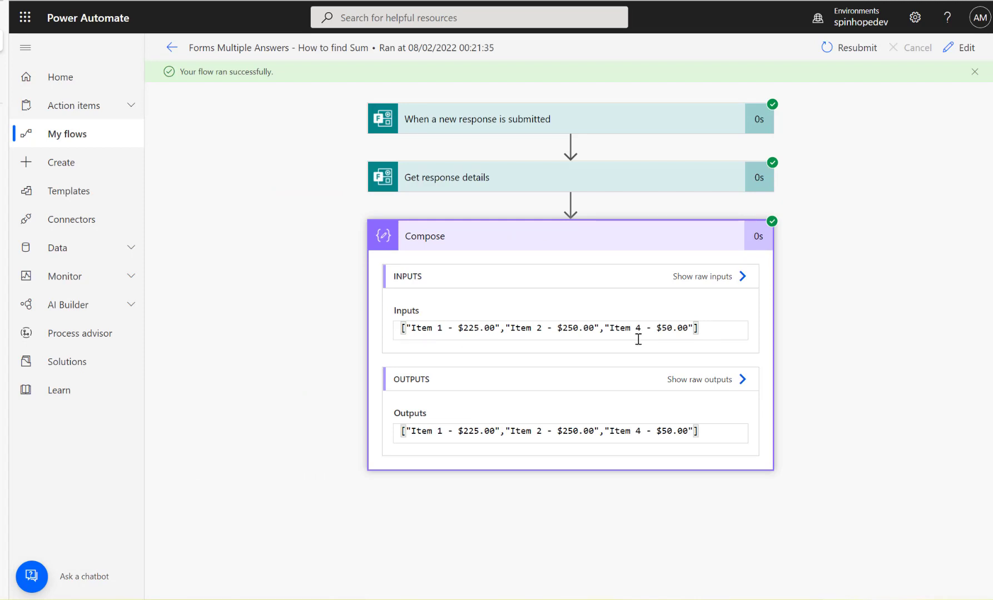
left_click_drag(716, 333, 388, 329)
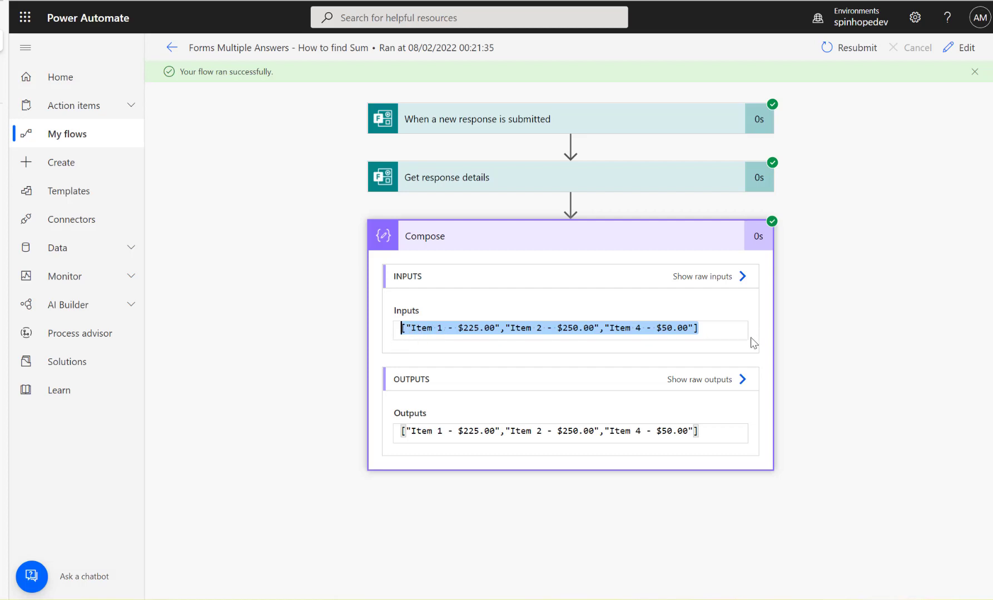
Step: Edit the flow and add an Initialize variable action after Compose, named ItemValues with type Array
left_click(959, 48)
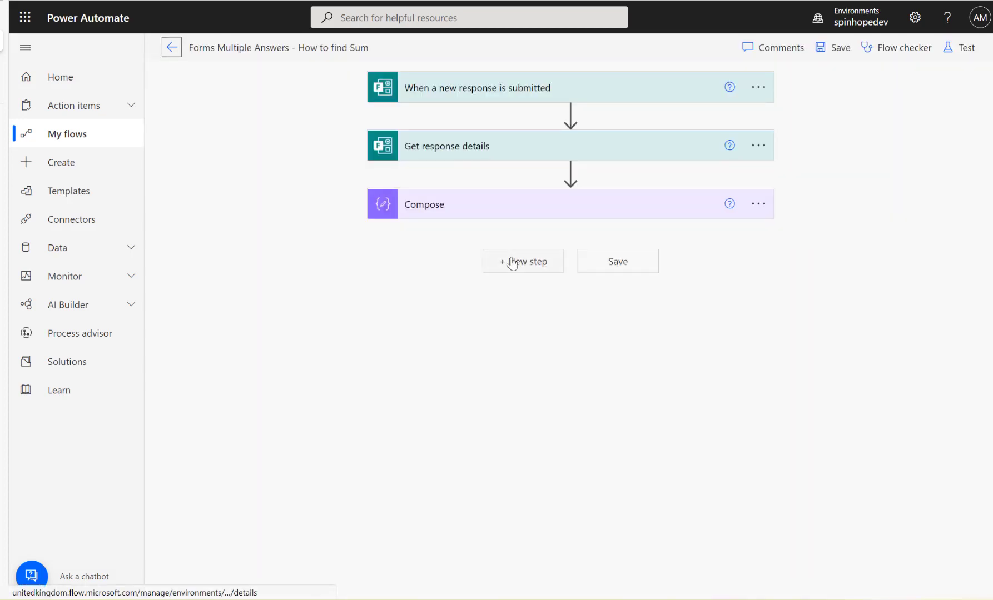
left_click(512, 262)
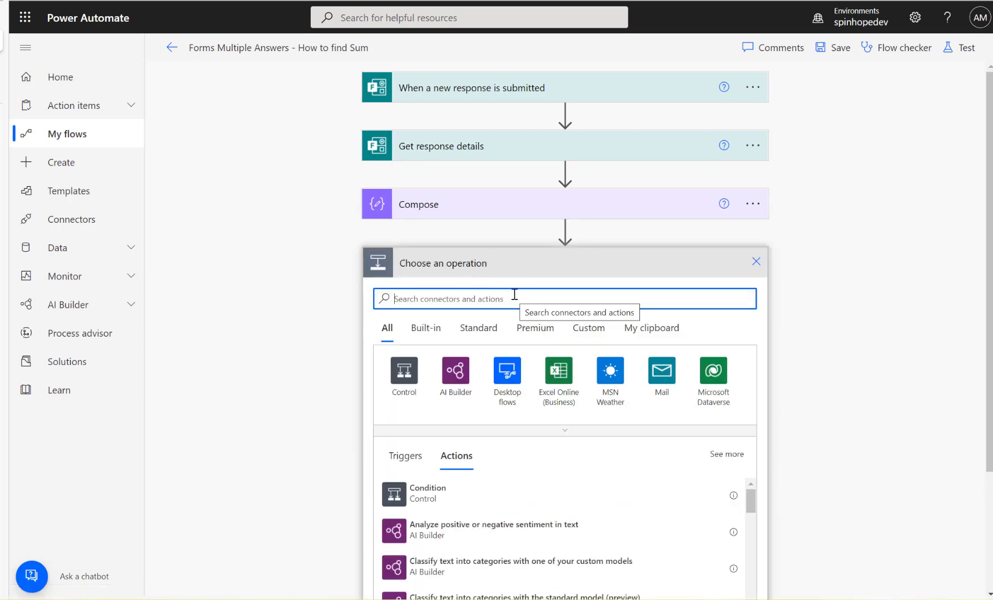
type("Ini")
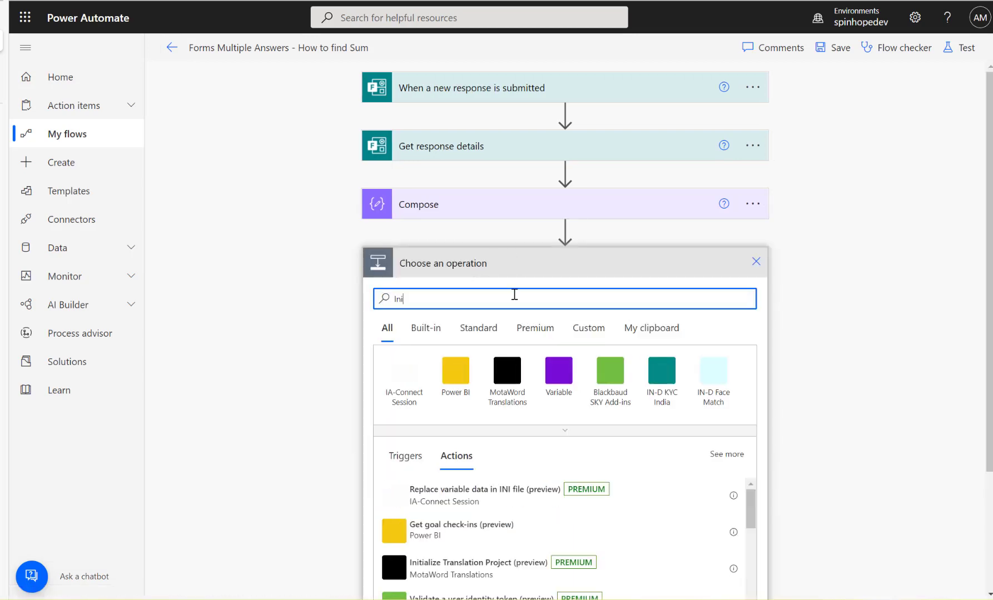
left_click(560, 371)
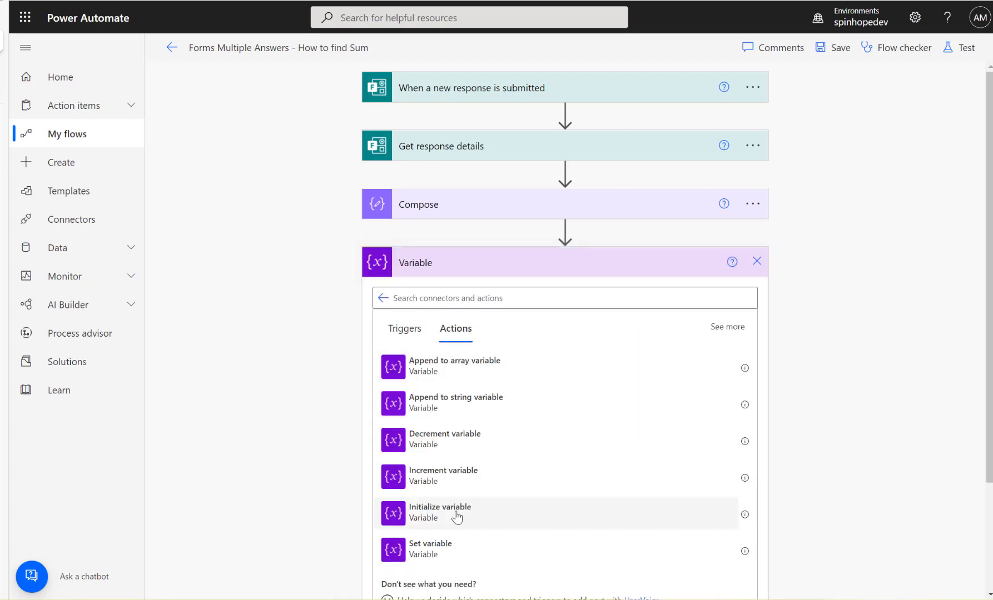
left_click(455, 516)
left_click(558, 298)
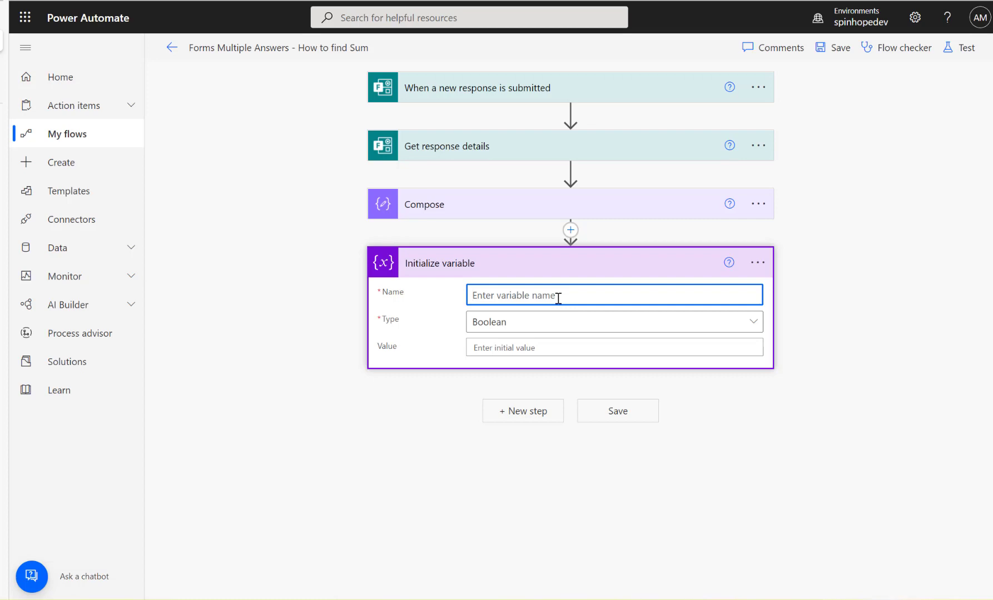
type("ItemValues")
left_click(570, 328)
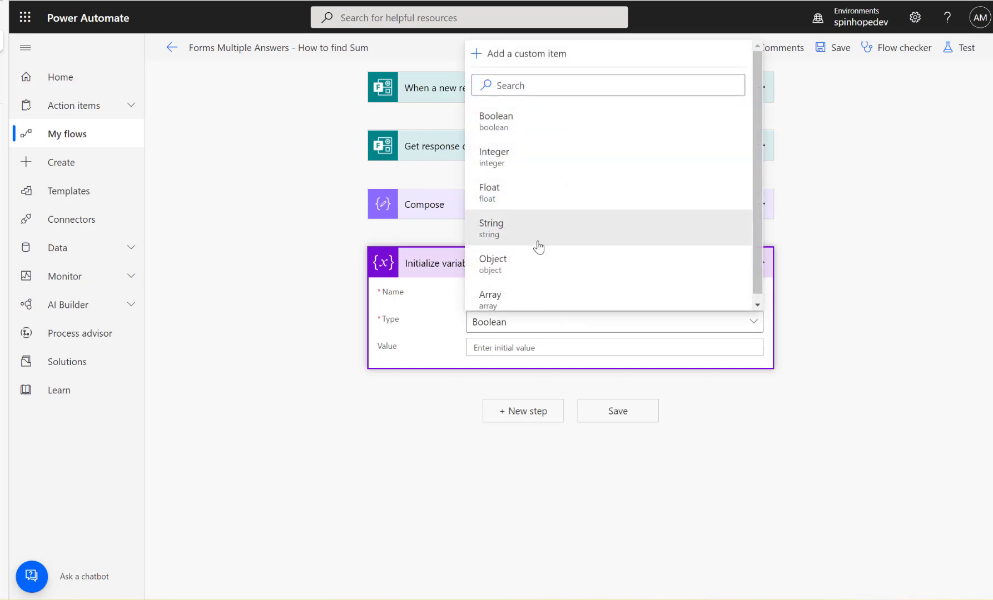
left_click(521, 299)
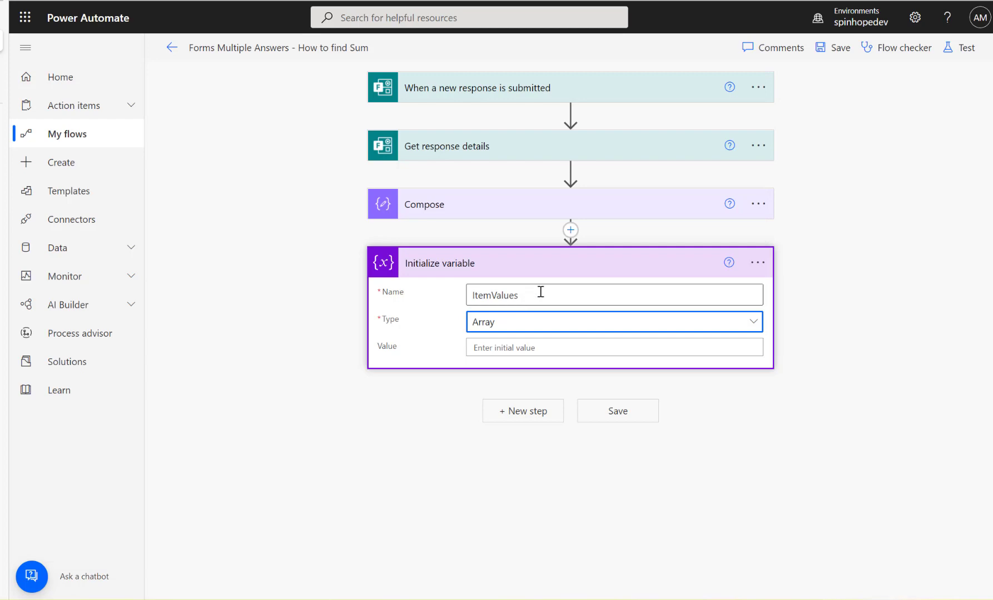
Step: Add a Set variable action for ItemValues with the Compose Outputs dynamic value as its value
left_click(514, 414)
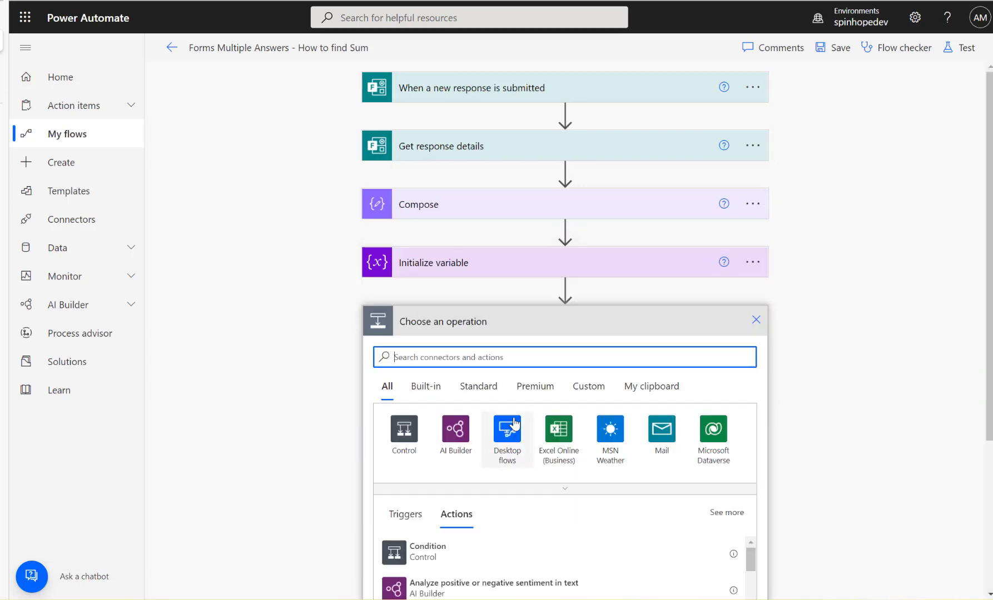
type("set")
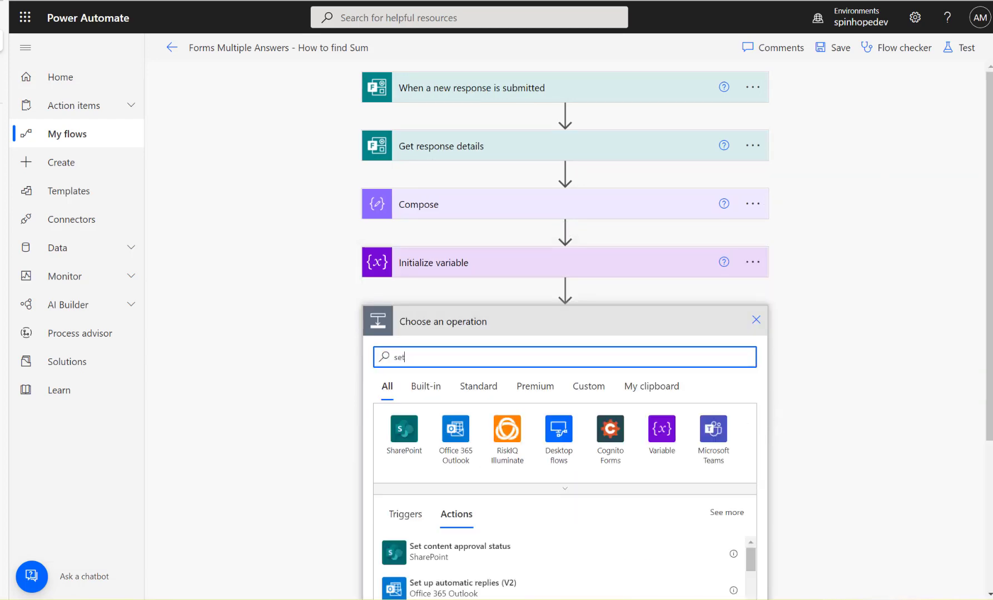
left_click(662, 429)
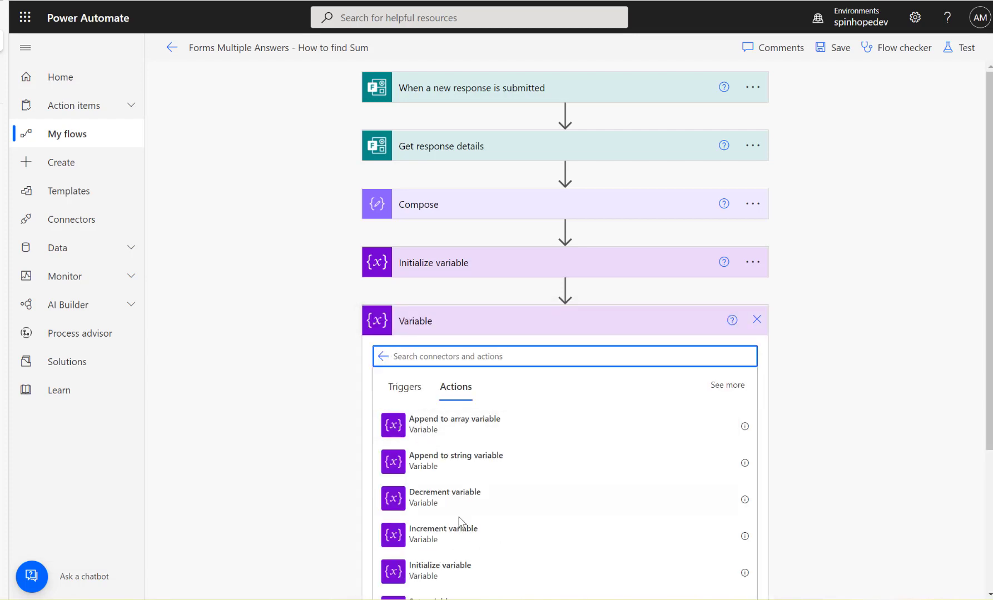
scroll(478, 528, "down", 3)
left_click(438, 472)
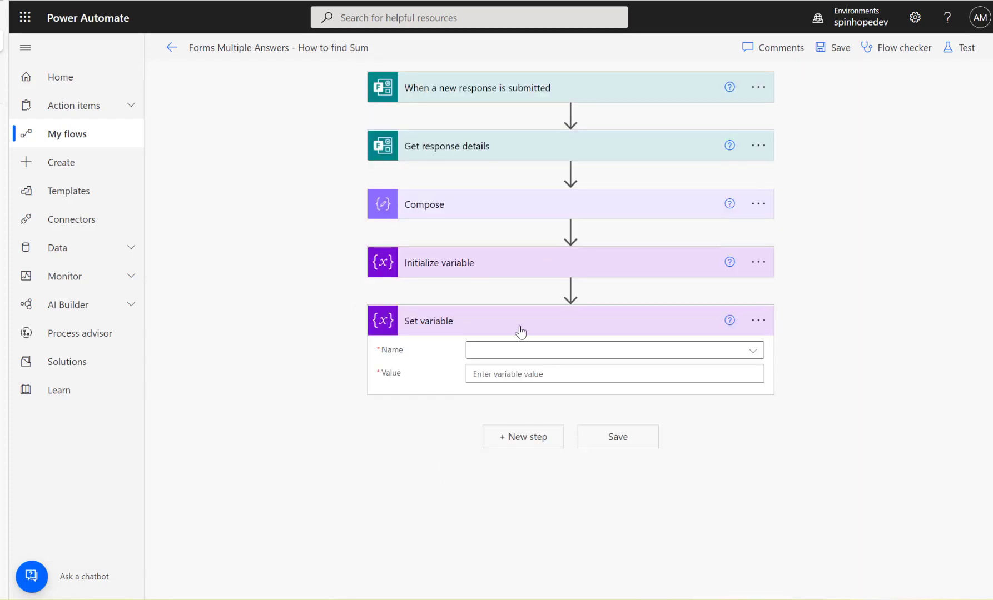
left_click(549, 355)
left_click(513, 398)
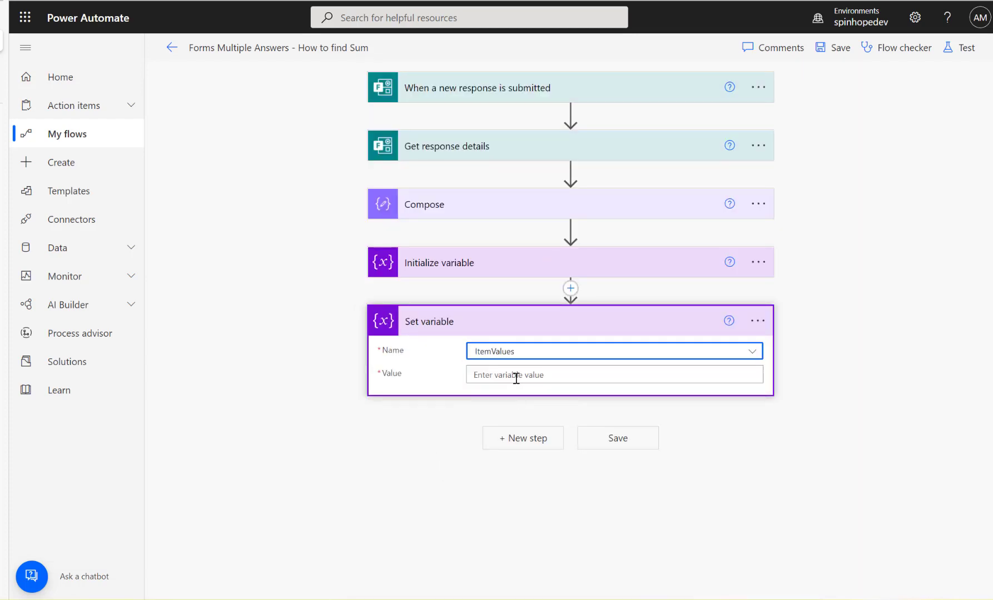
left_click(517, 376)
left_click(728, 355)
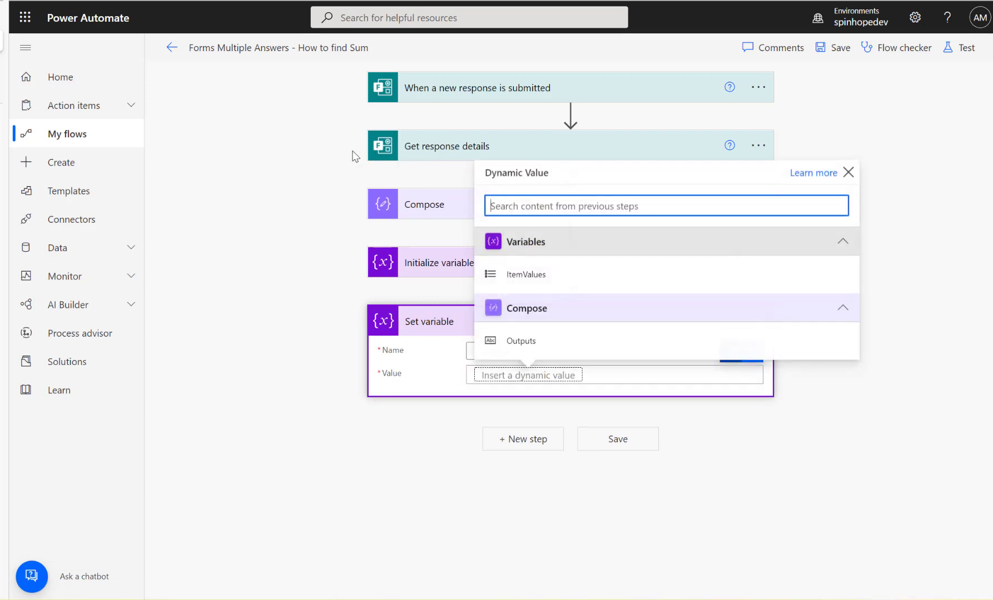
left_click(545, 342)
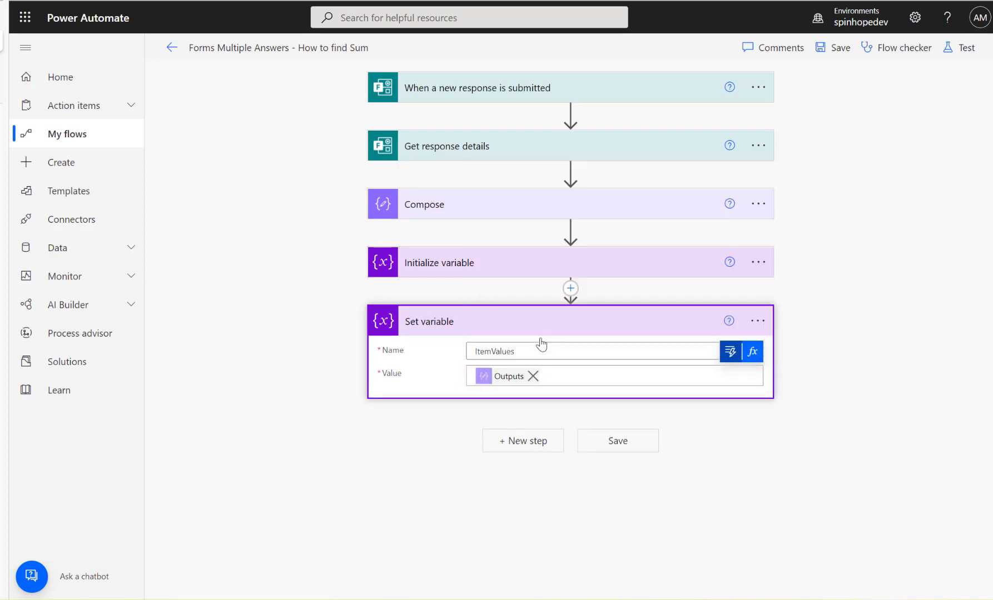
Step: Save and test the flow automatically with the recently used trigger run, and review the run's error details
left_click(951, 56)
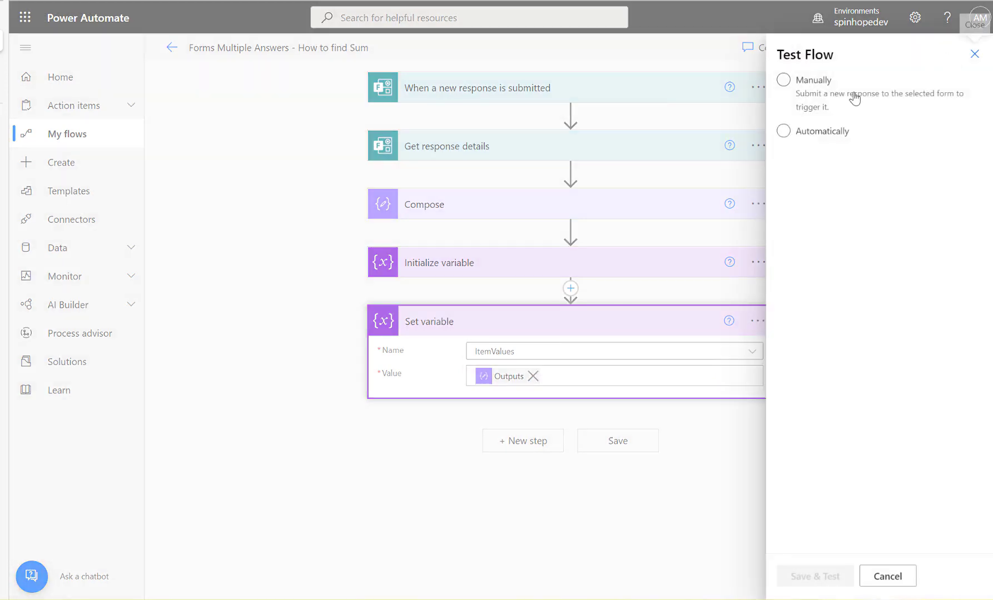
left_click(783, 131)
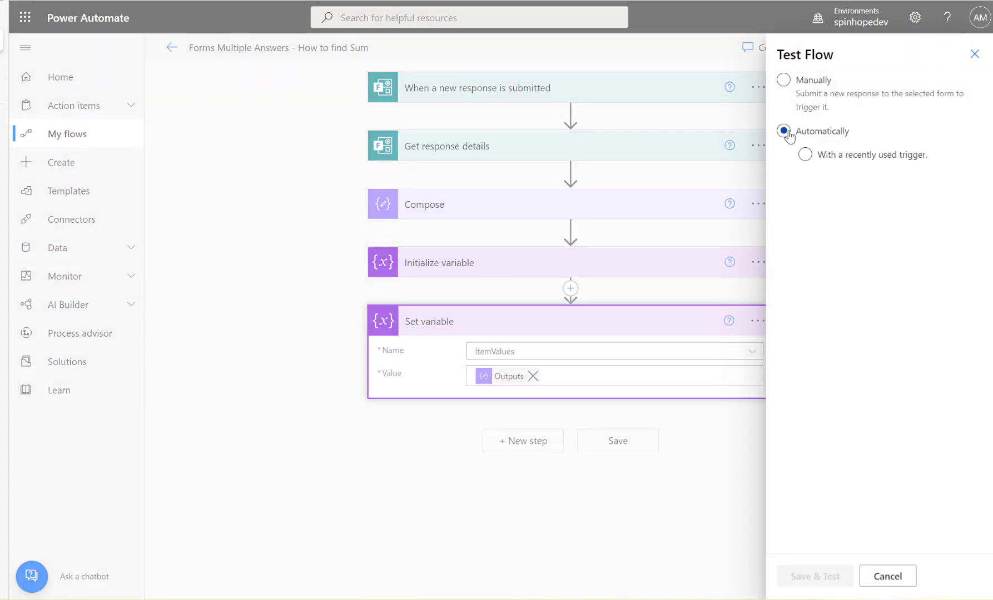
left_click(806, 158)
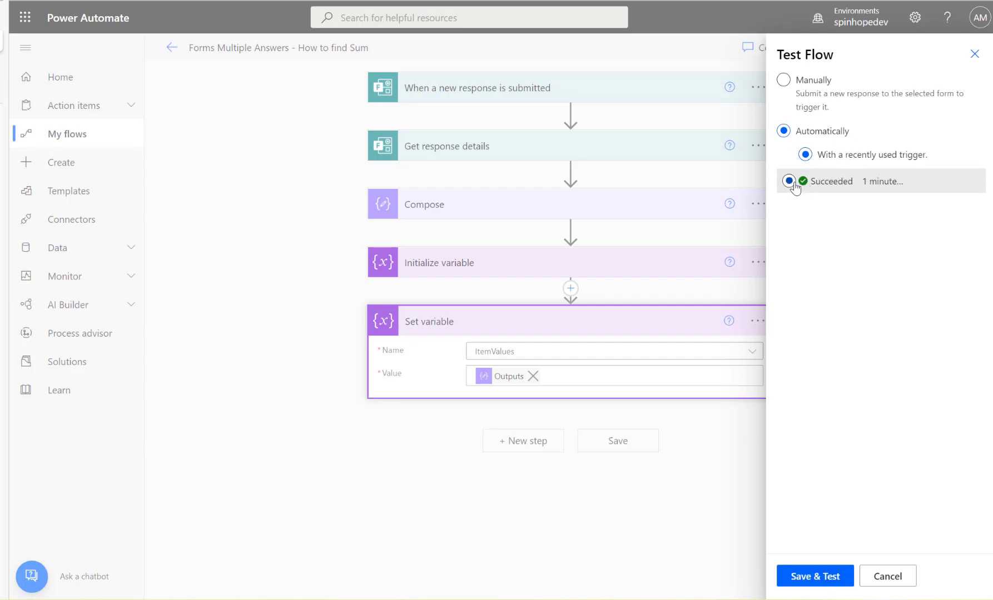
left_click(820, 577)
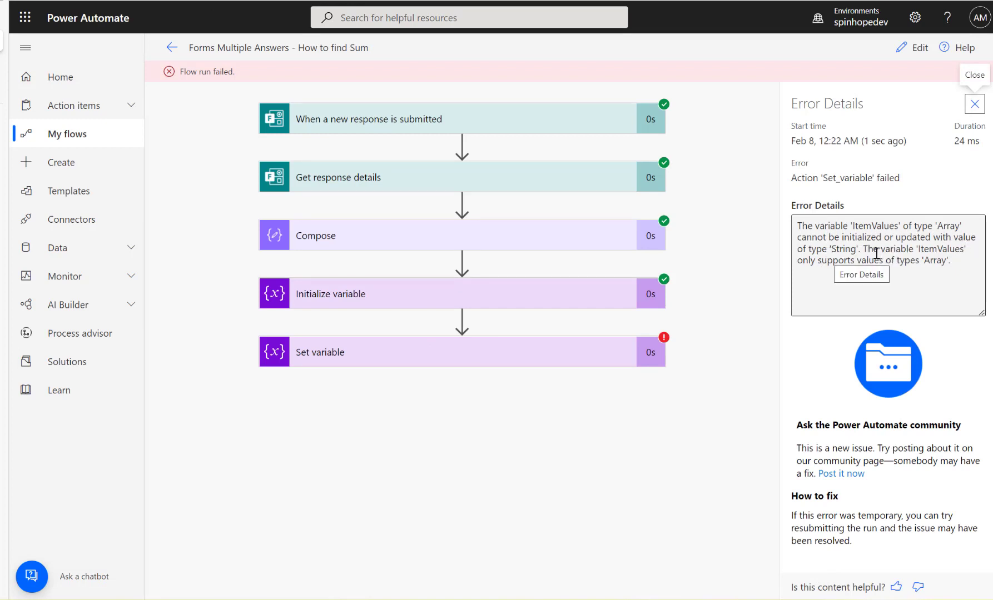
left_click_drag(878, 251, 947, 264)
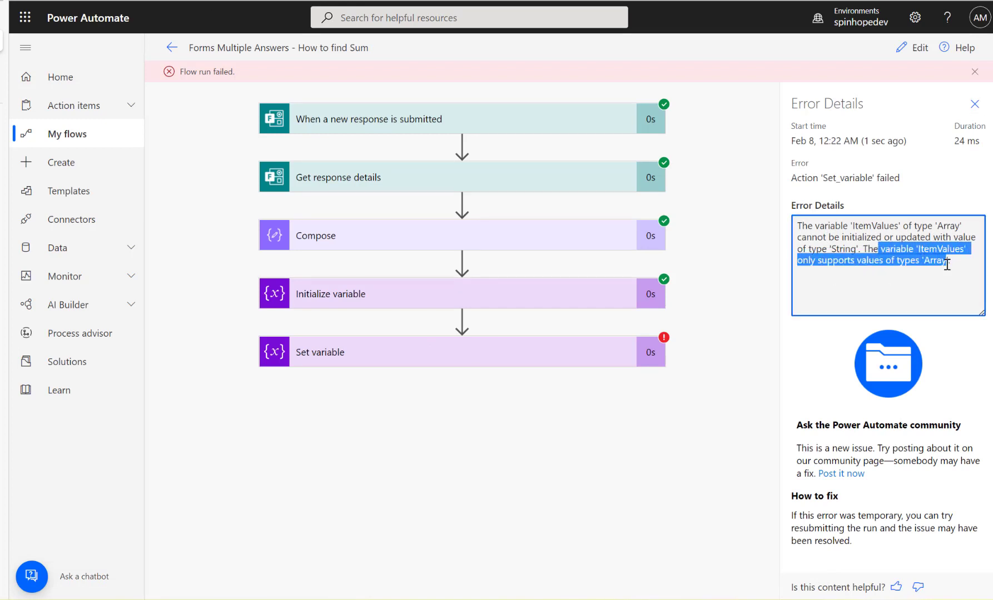
Step: Return to editing the flow and replace the Set variable value with the expression array(outputs('Compose'))
left_click(916, 47)
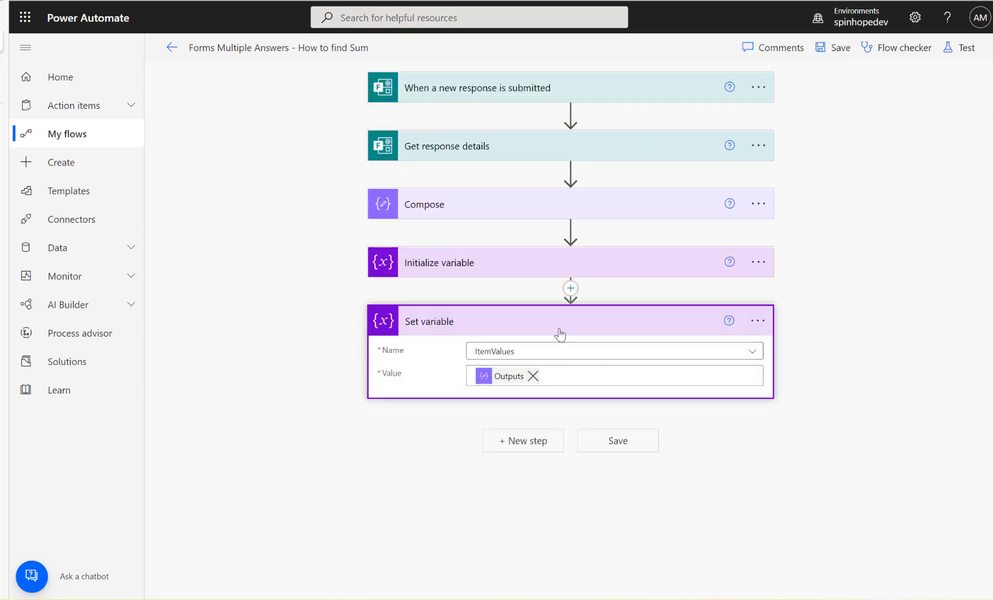
left_click(479, 204)
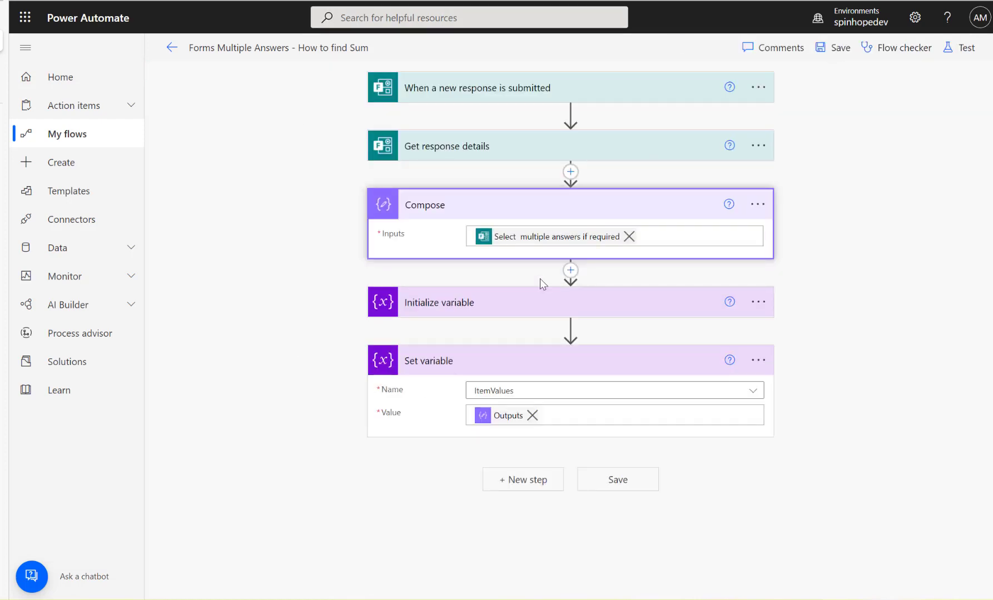
left_click(532, 415)
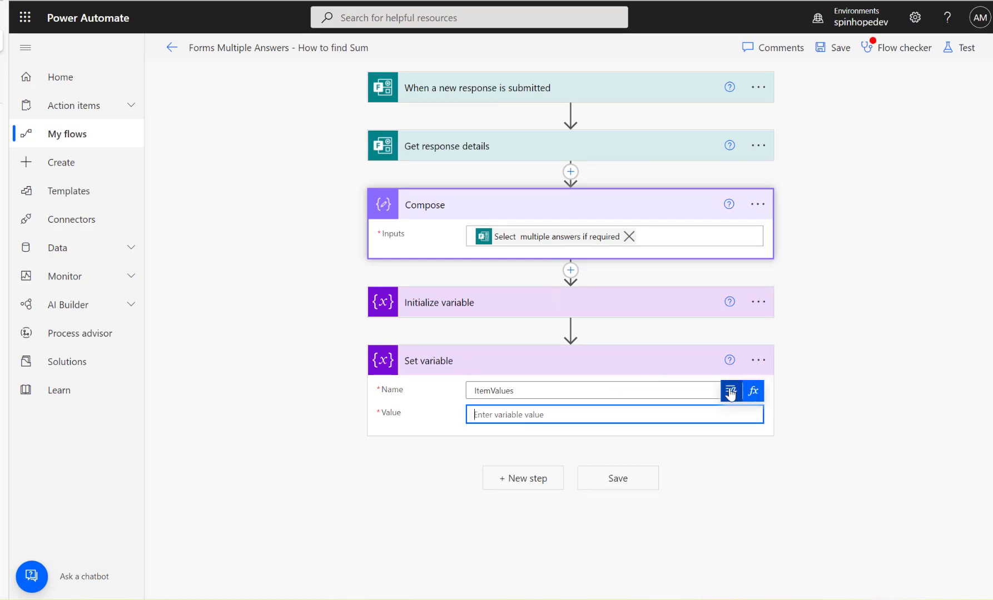
left_click(754, 391)
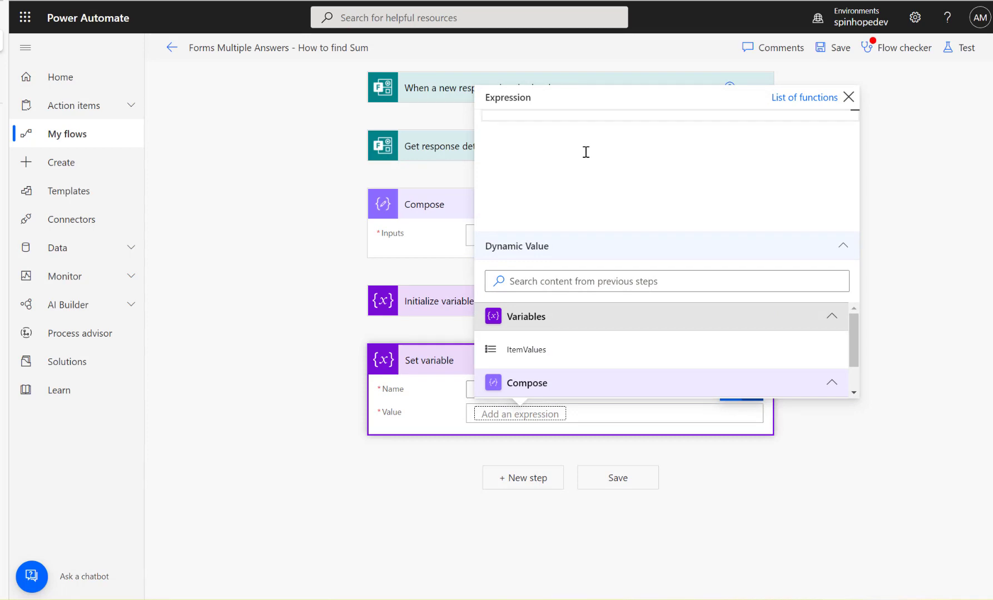
type("array(")
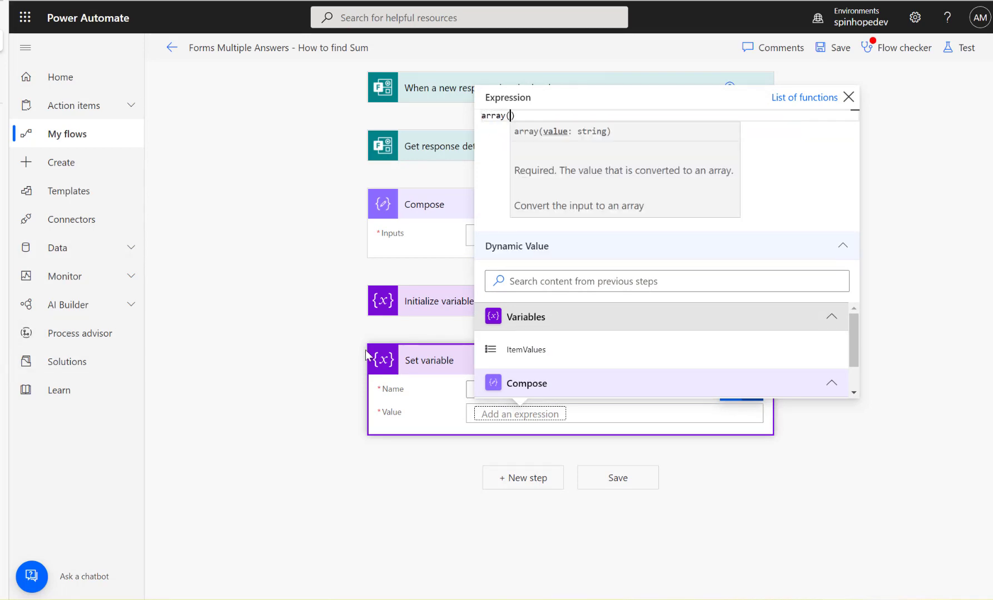
scroll(578, 376, "down", 1)
left_click(539, 382)
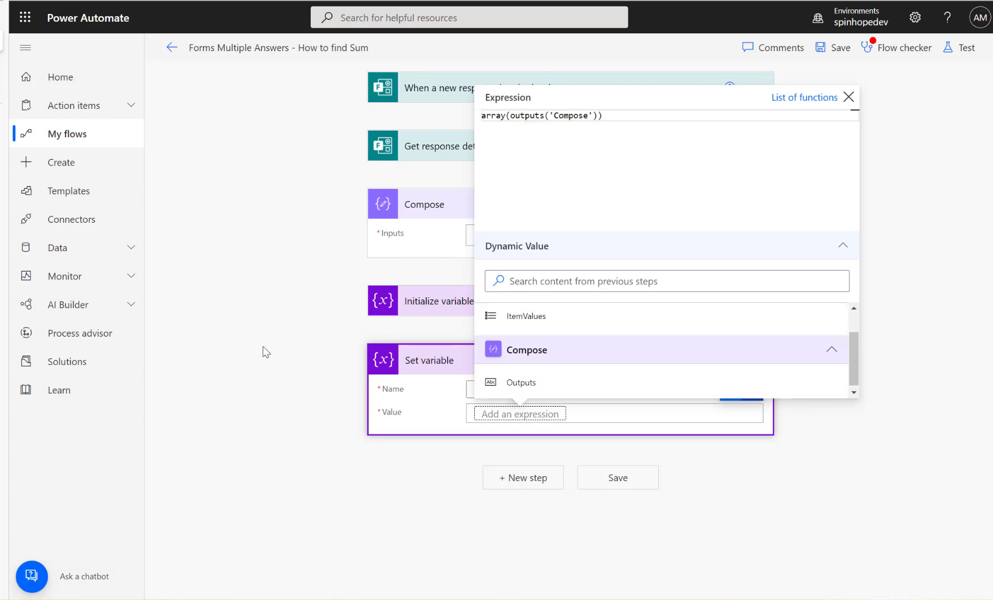
left_click(246, 342)
left_click(247, 341)
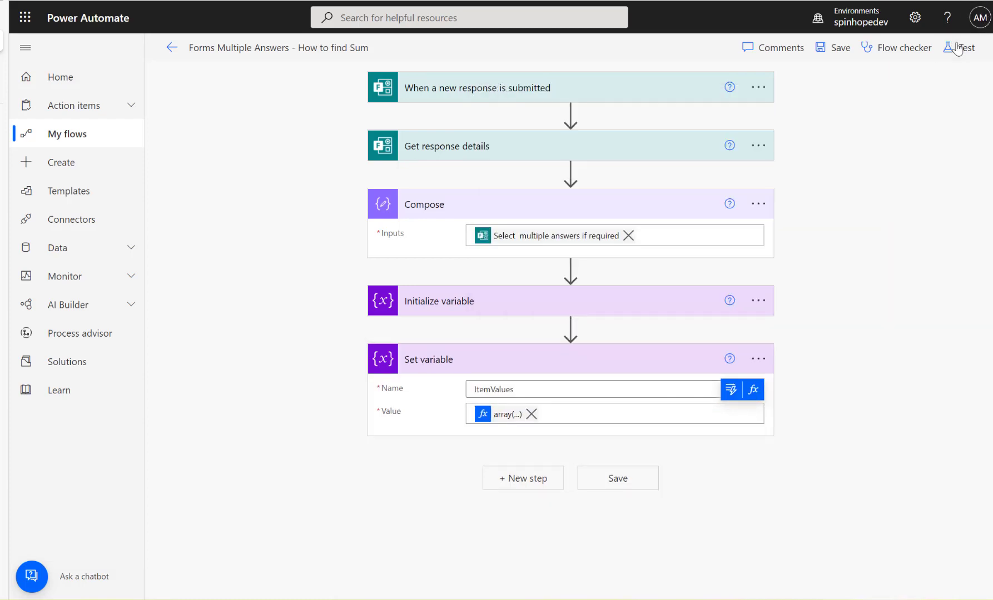
Step: Save and test the flow automatically with the most recent trigger run, and inspect the Set variable action's ItemValues value
left_click(957, 49)
left_click(828, 183)
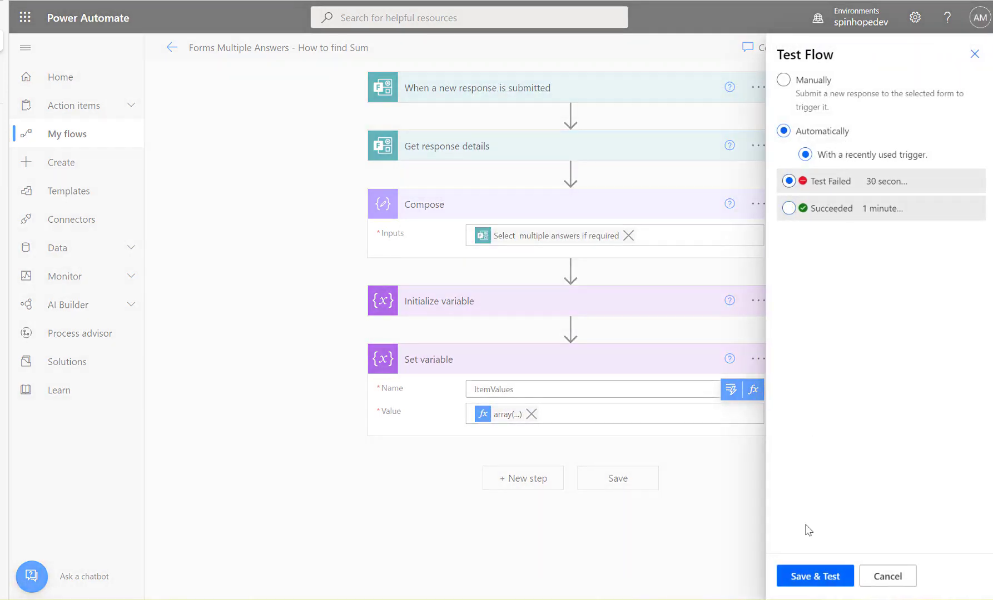
left_click(813, 578)
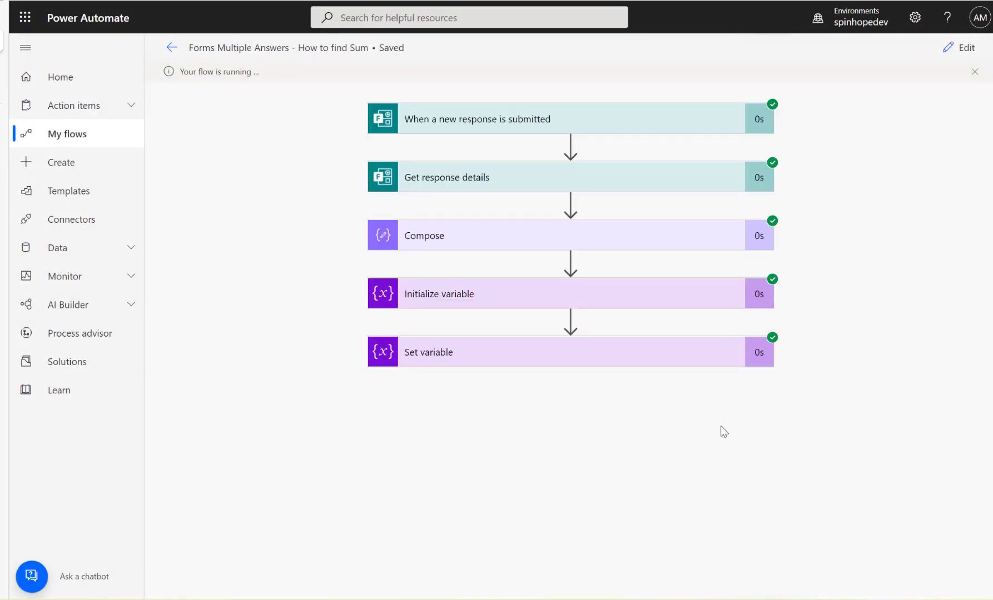
left_click(531, 357)
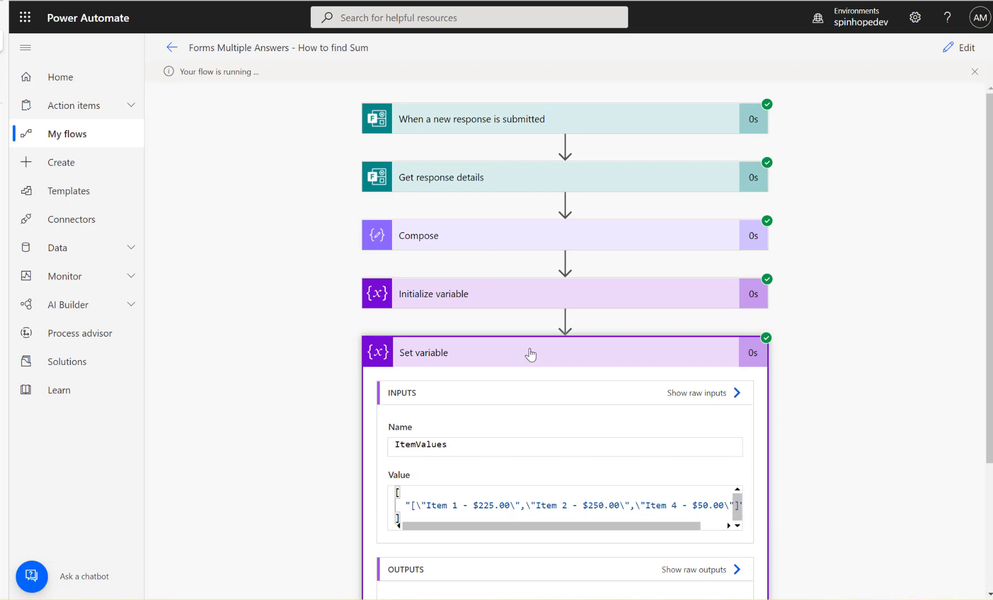
scroll(528, 354, "down", 2)
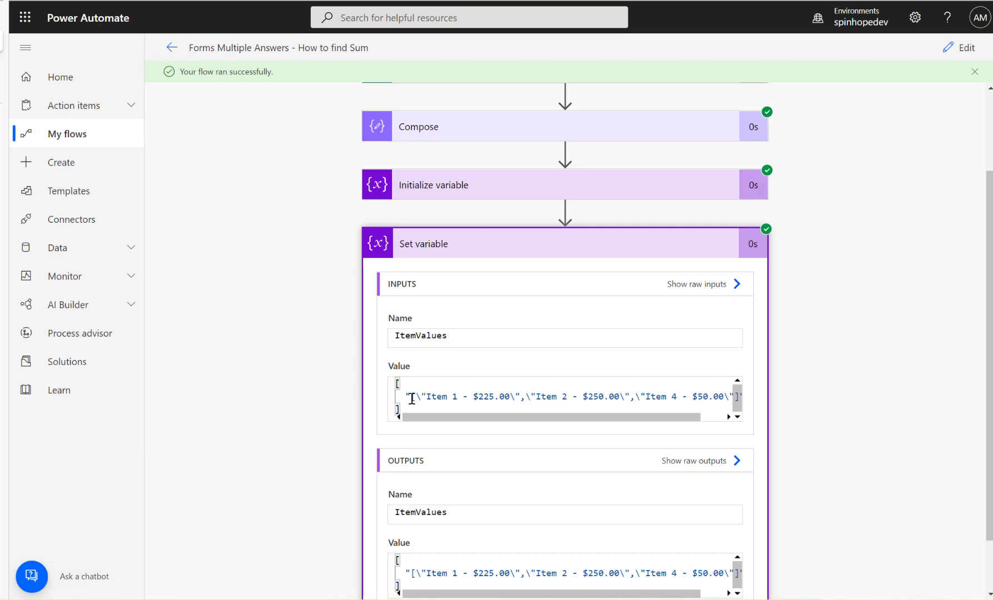
left_click_drag(411, 396, 421, 397)
left_click_drag(403, 396, 739, 399)
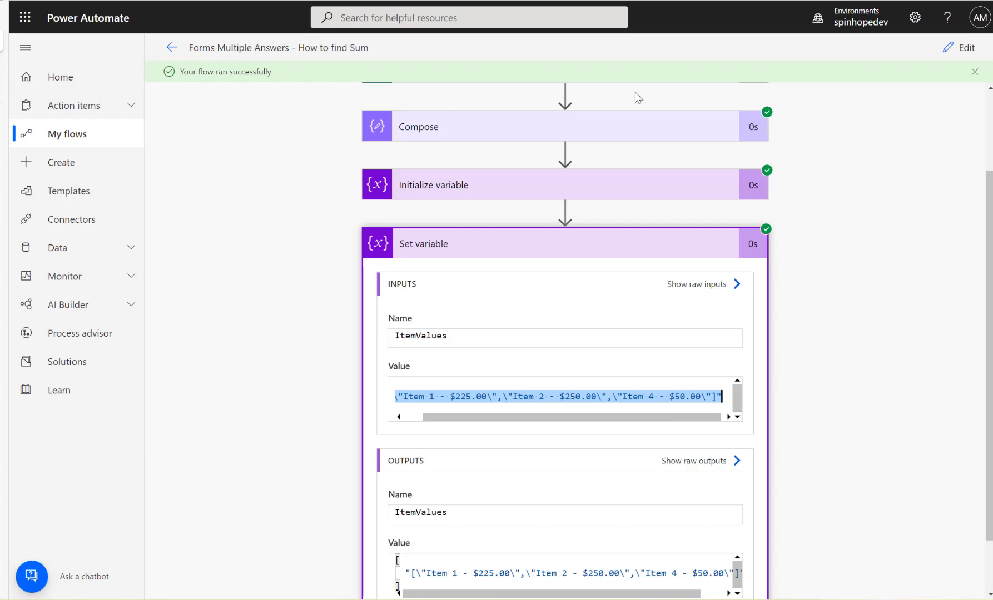
Step: Return to editing the flow and delete the Set variable action
left_click(953, 49)
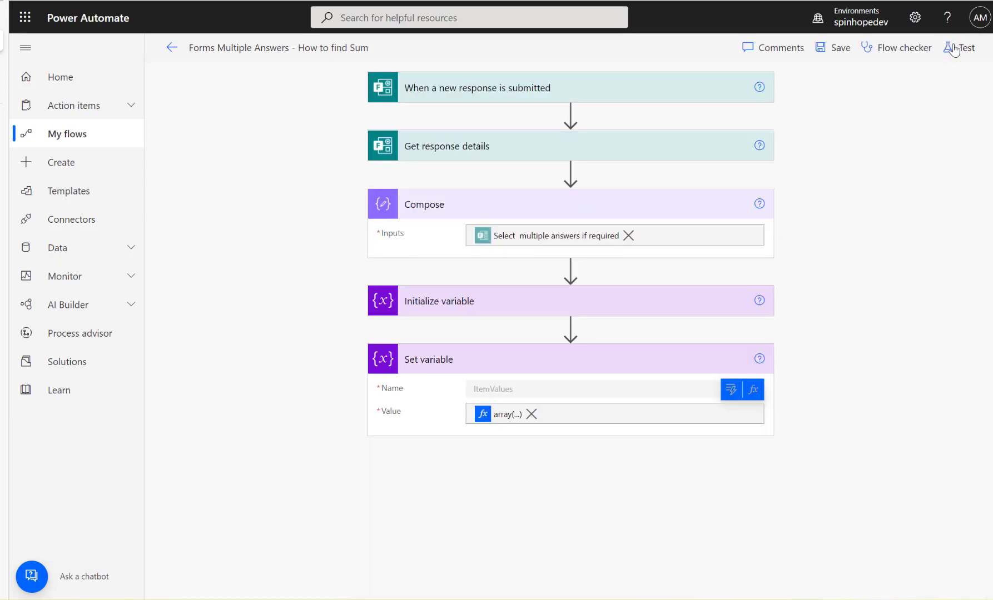
left_click(751, 361)
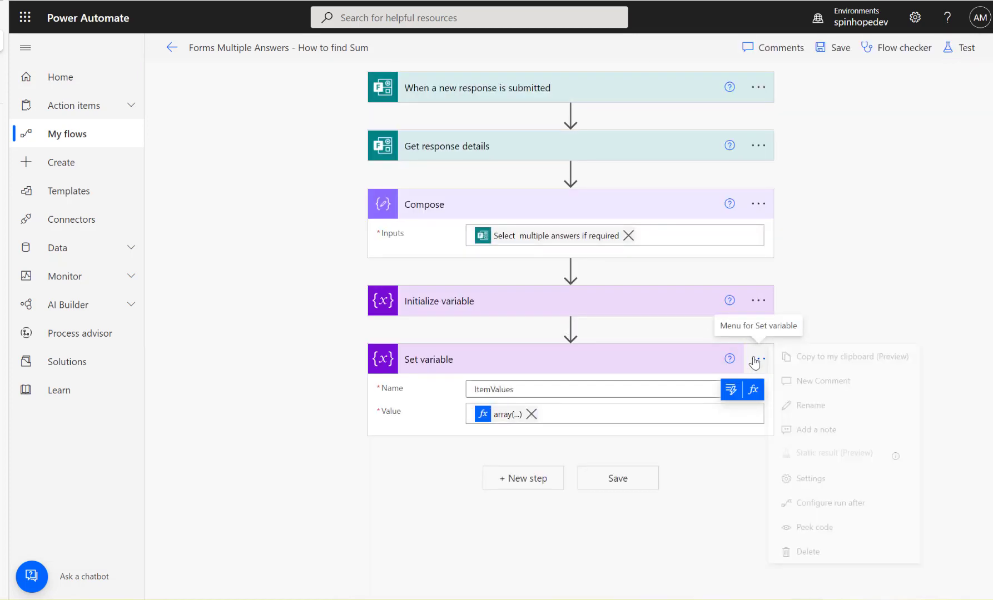
left_click(791, 554)
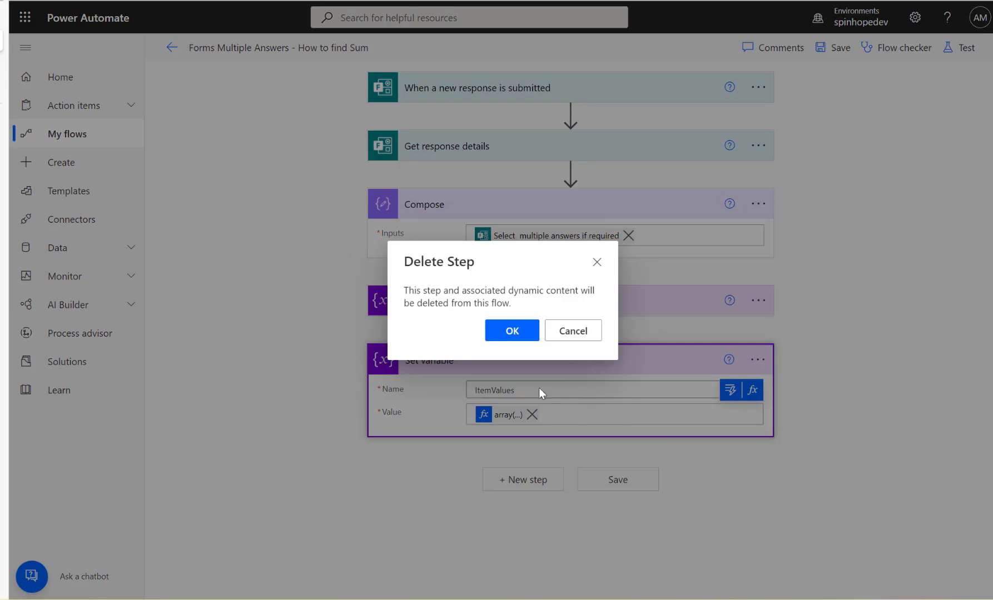
left_click(512, 333)
Step: Change the Initialize variable action's variable name to TotalValues and its type to Float
left_click(547, 310)
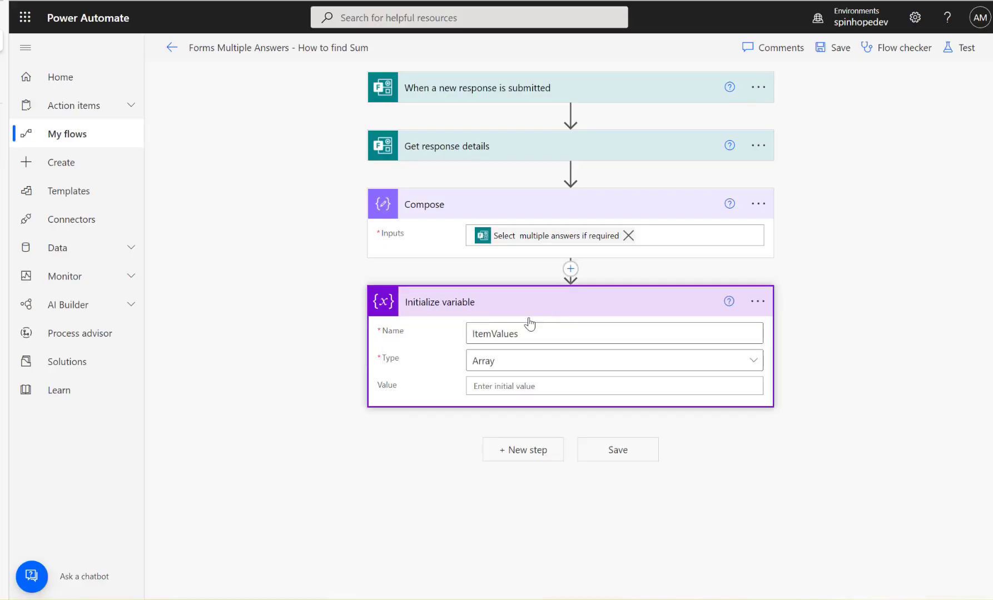
left_click_drag(538, 333, 308, 337)
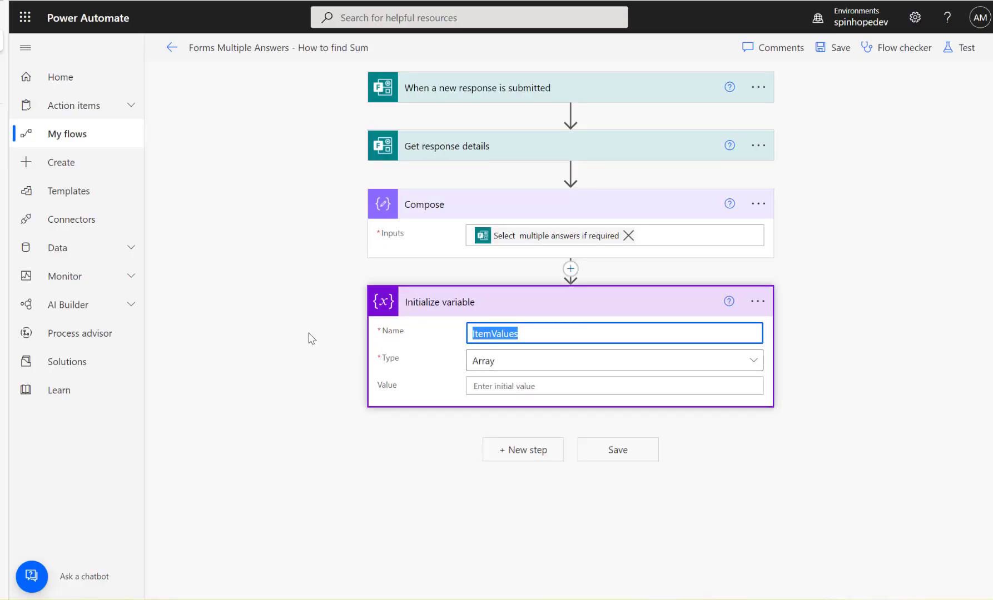
type("Total")
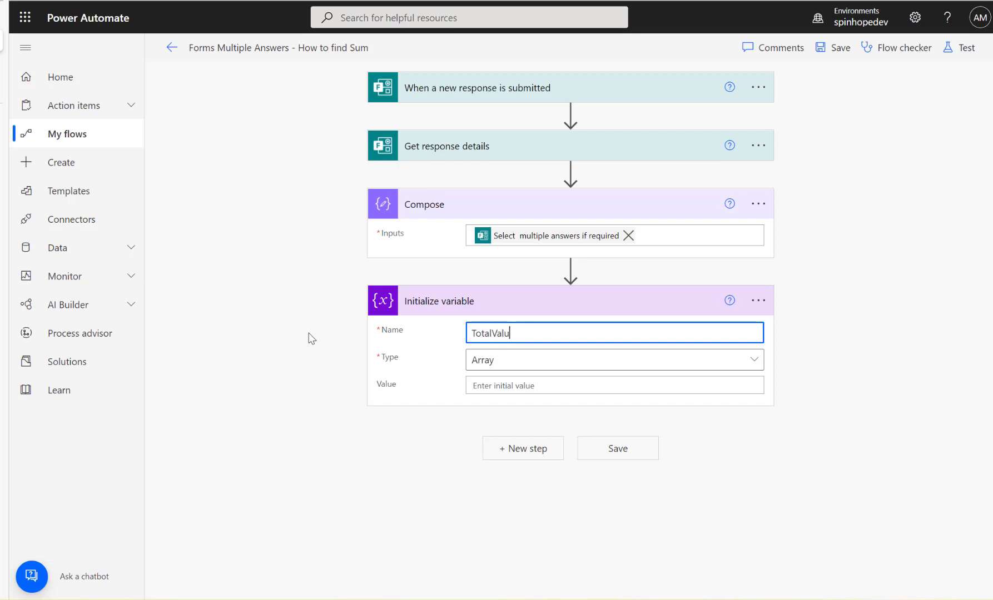
left_click(575, 365)
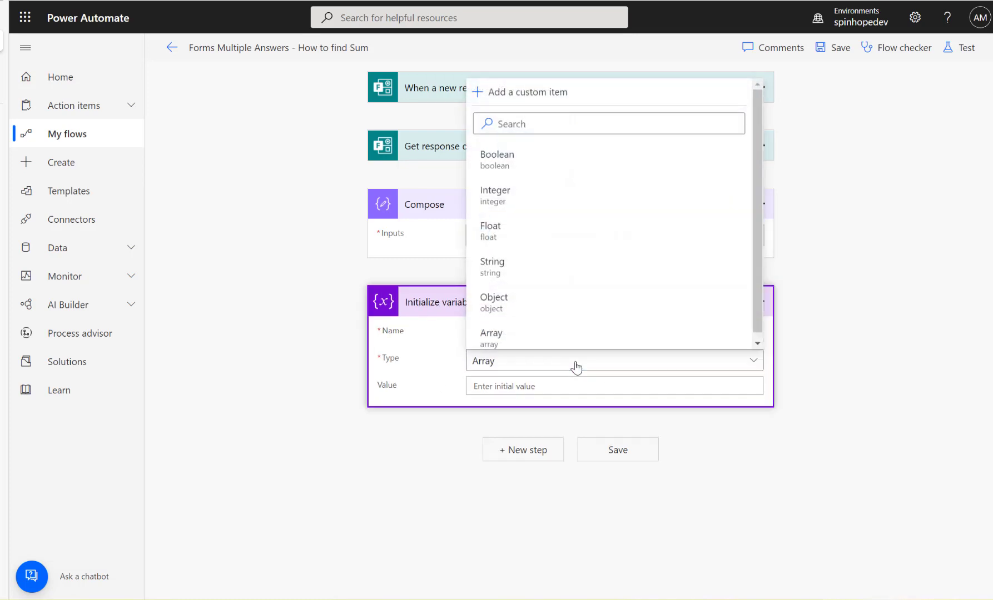
left_click(516, 228)
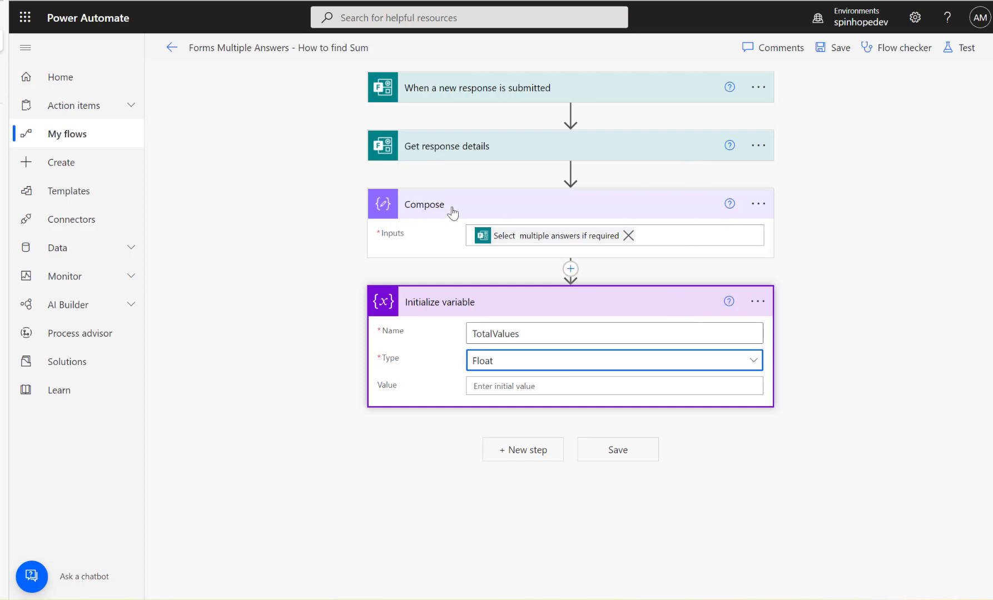
Step: Rename the Compose action as Multiple Selections
left_click(756, 204)
left_click(813, 252)
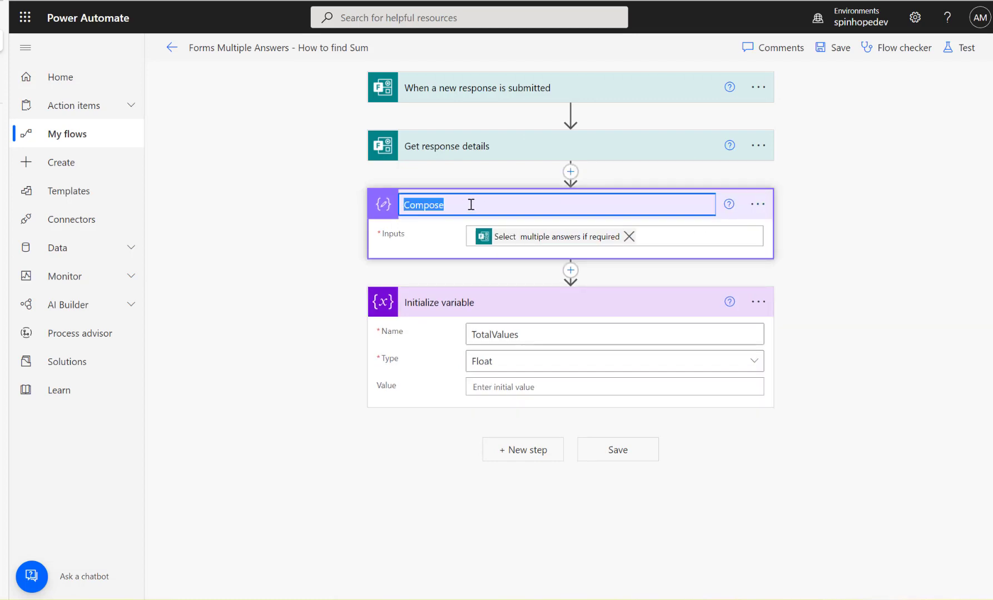
type("Multiple Selections")
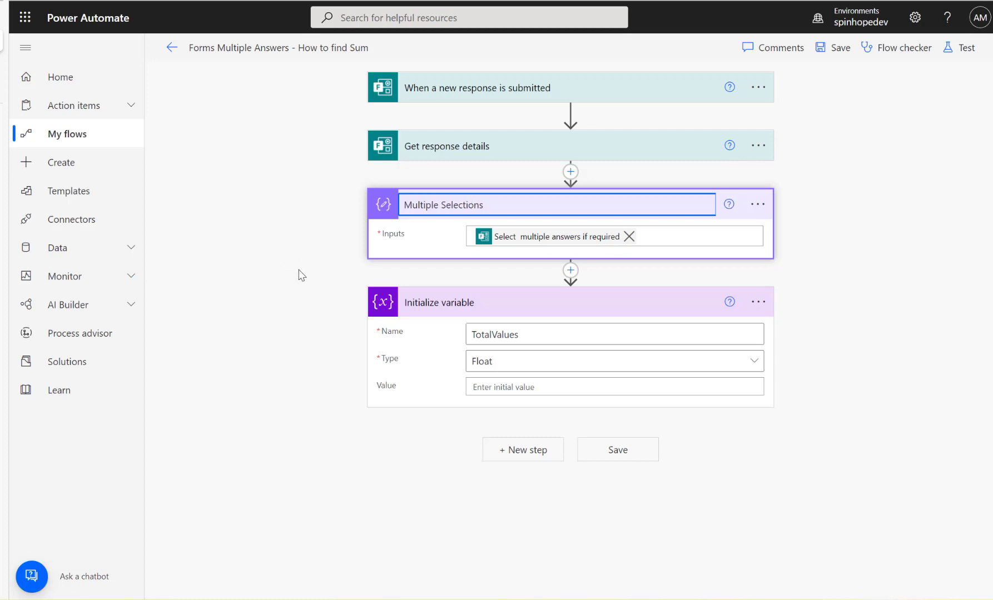
left_click(310, 280)
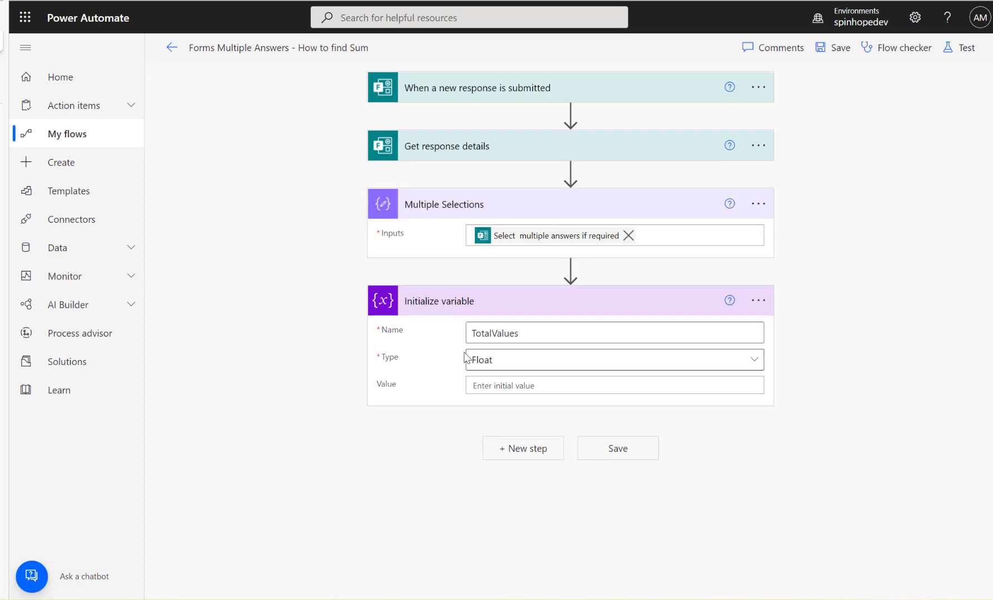
Step: Rename the Initialize variable action as TotalValues
left_click(759, 302)
left_click(833, 350)
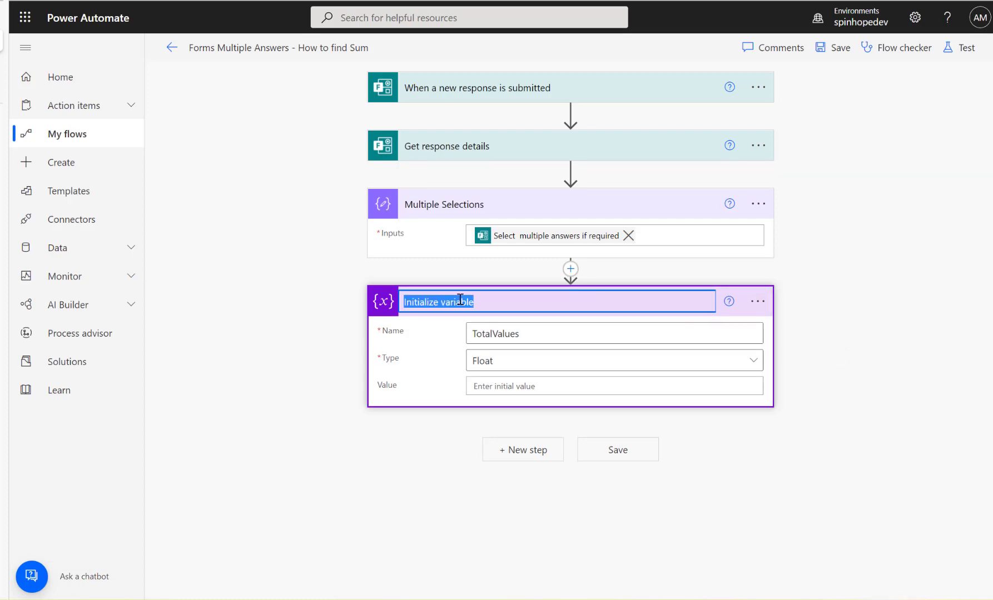
type("TotalVal")
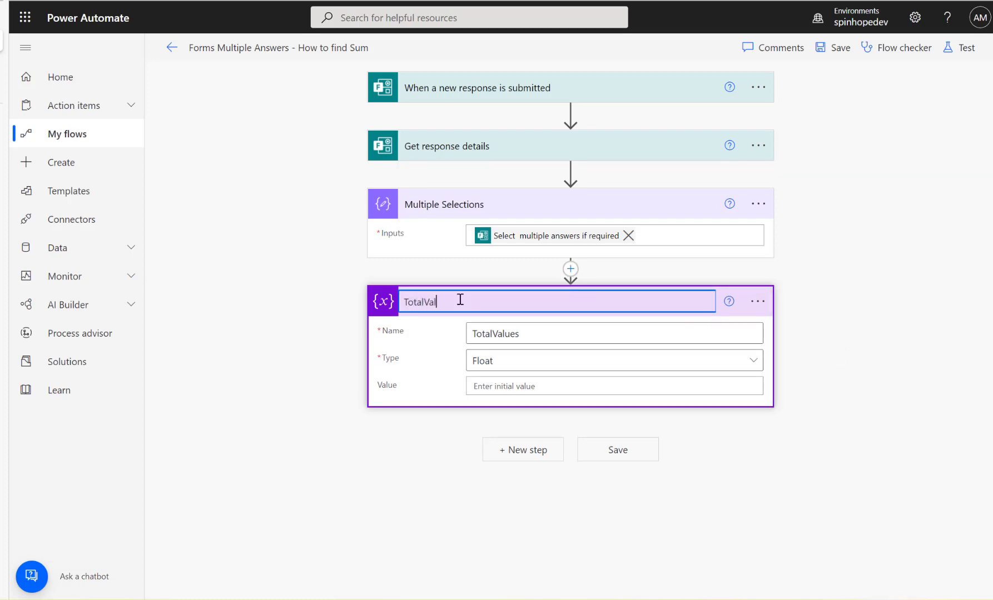
type("ues")
left_click(271, 295)
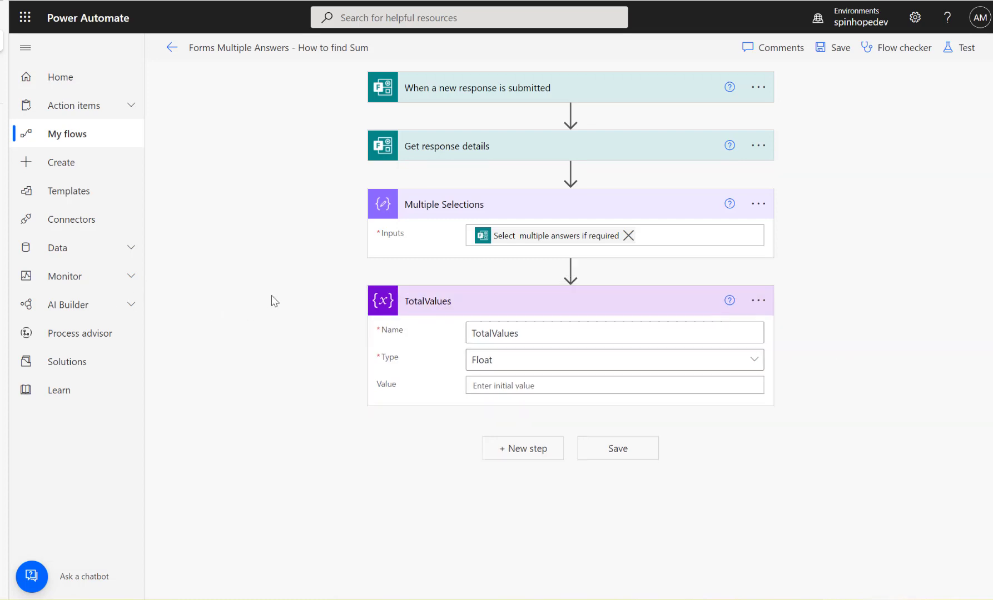
Step: Save and test the flow automatically with the latest succeeded test run, and examine the Multiple Selections inputs and outputs
left_click(961, 51)
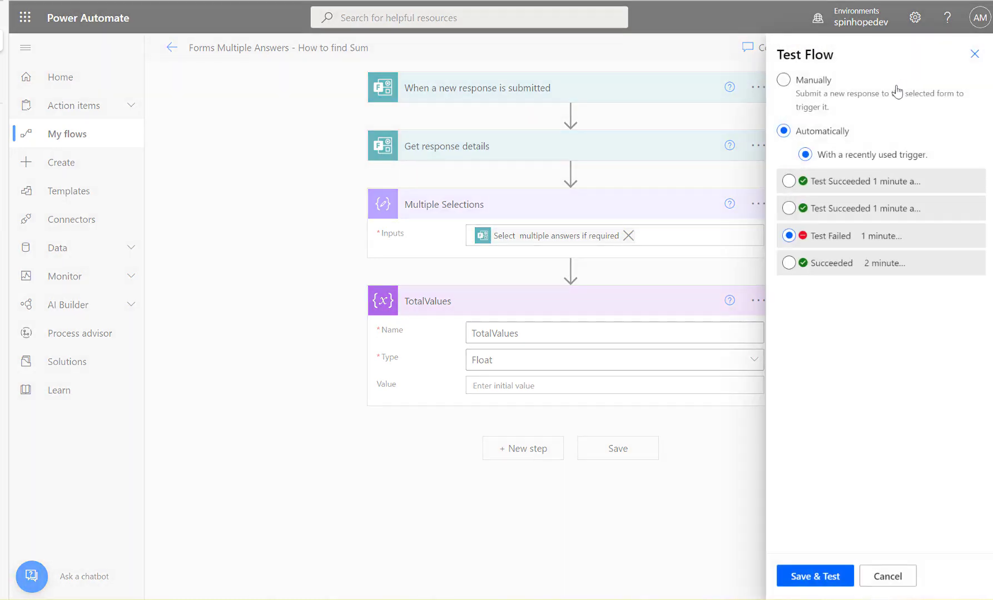
left_click(832, 176)
left_click(813, 581)
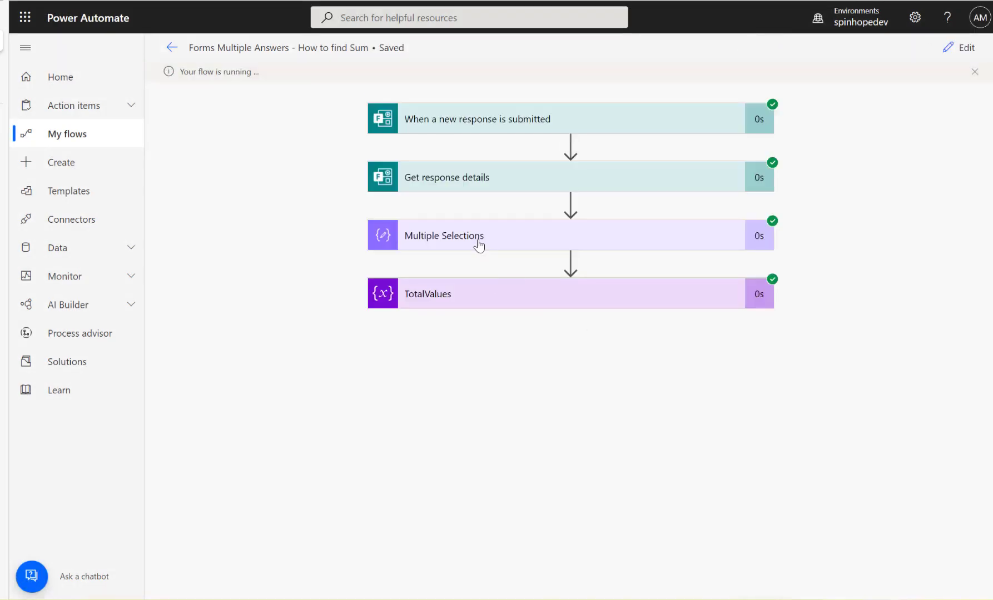
left_click(478, 244)
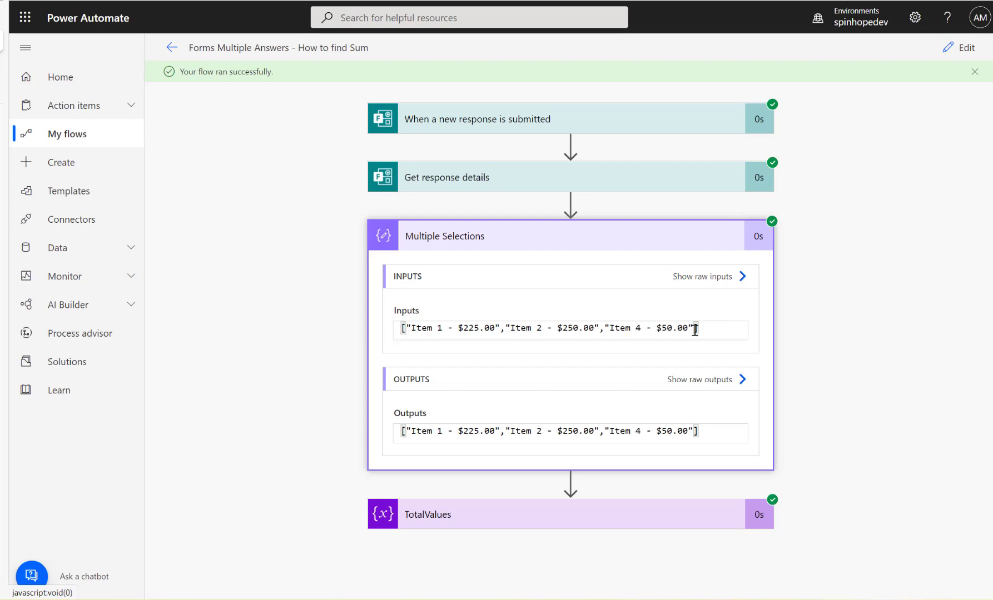
left_click(403, 330)
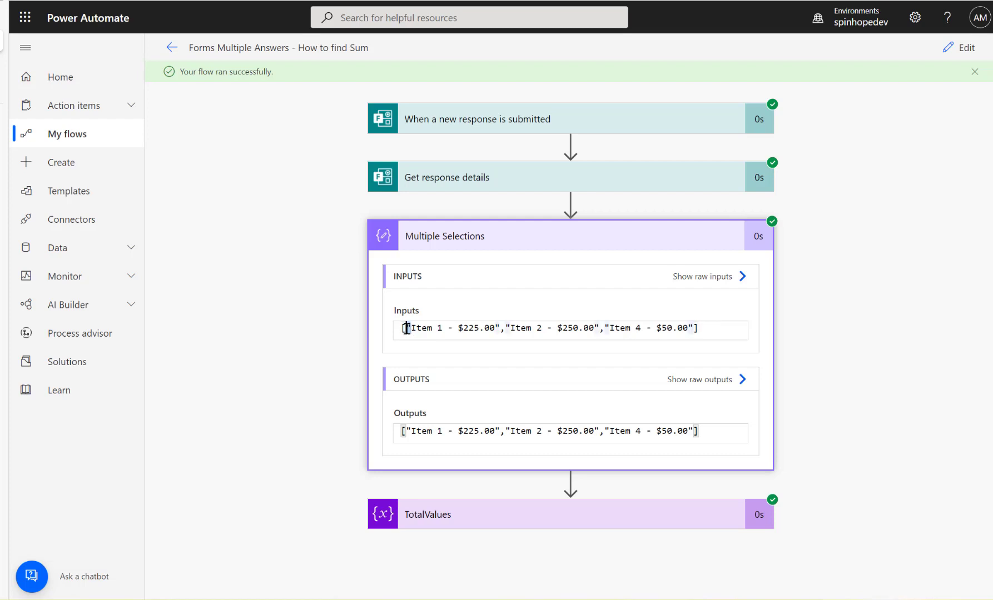
left_click_drag(467, 330, 458, 329)
left_click_drag(449, 328, 453, 328)
left_click(402, 327)
Step: Return to editing the flow and add a Data Operation Compose action after TotalValues
left_click(964, 47)
left_click(525, 455)
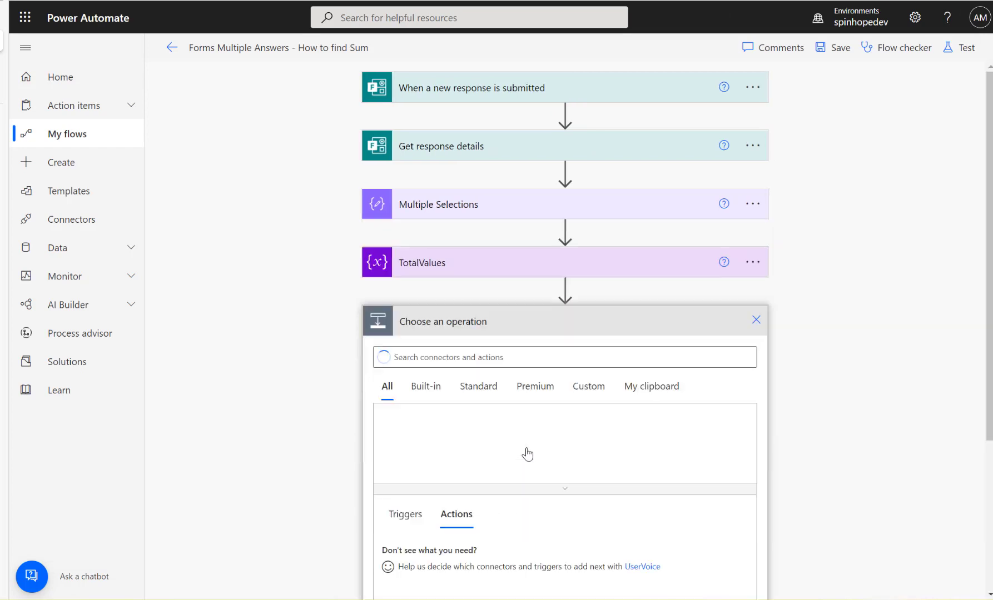
type("co,pos")
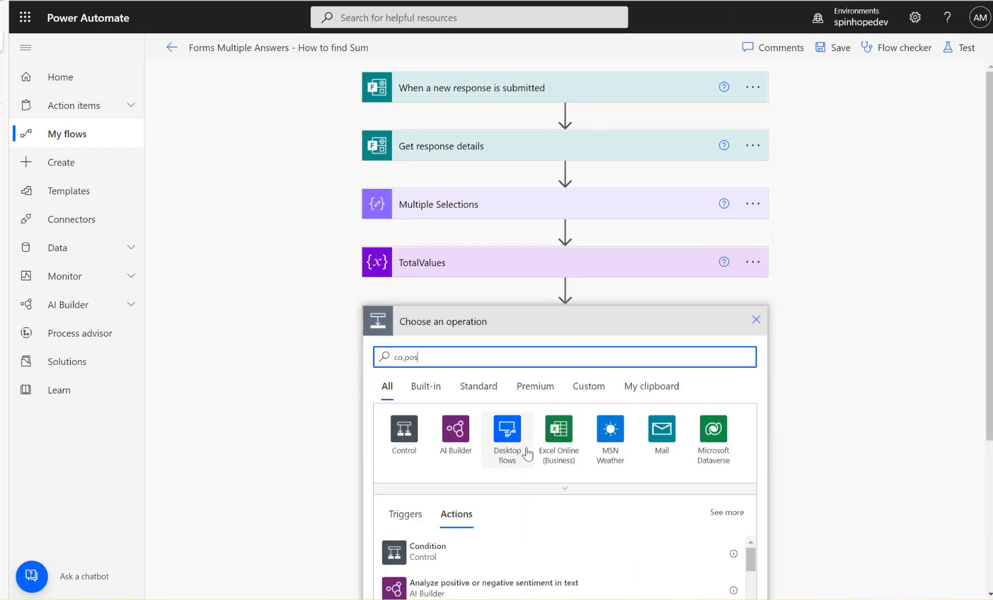
key("BackSpace")
key("BackSpace")
key("BackSpace")
key("BackSpace")
type("mppo")
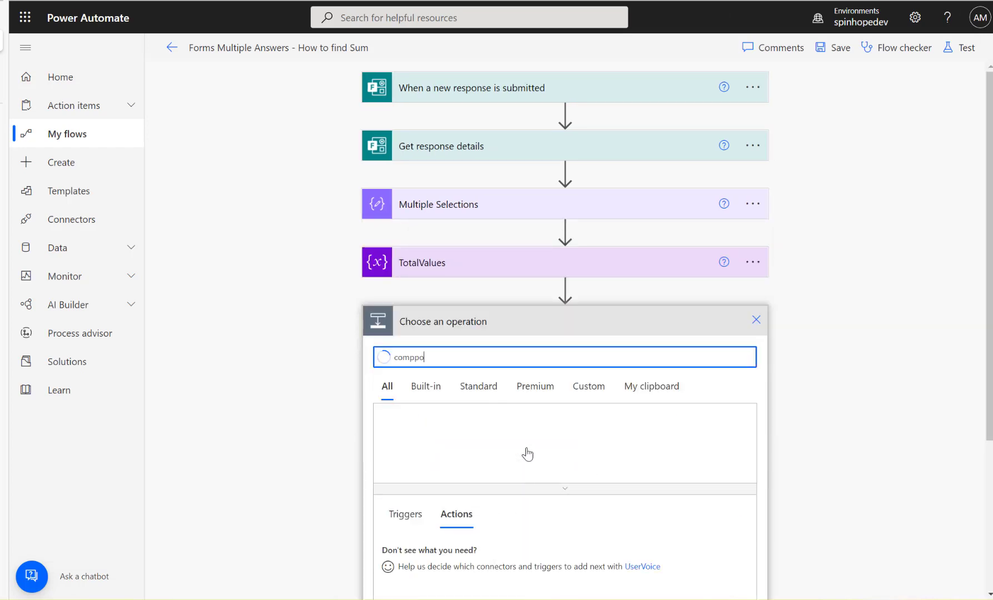
key("BackSpace")
key("BackSpace")
type("ose")
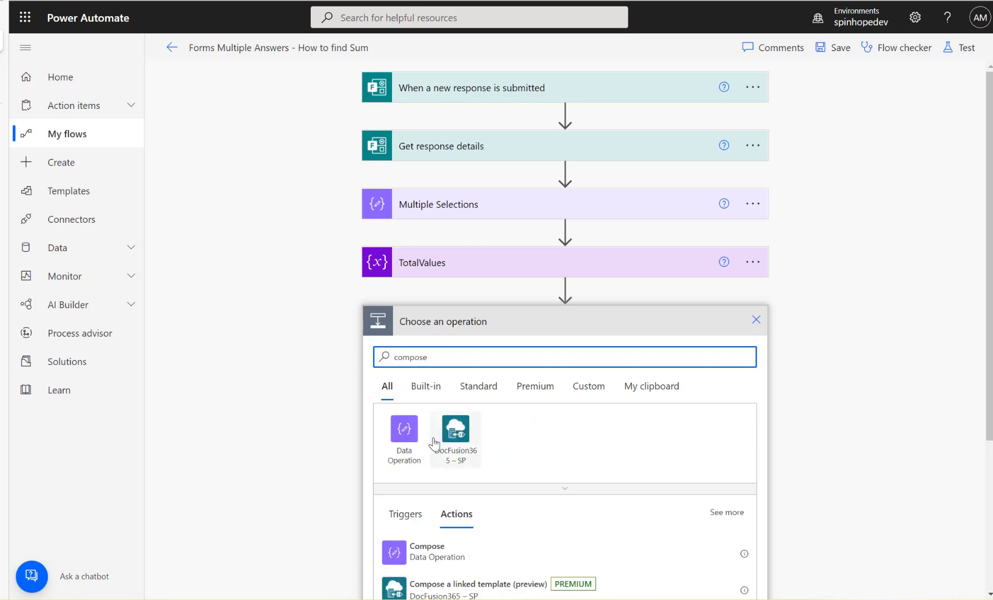
left_click(445, 553)
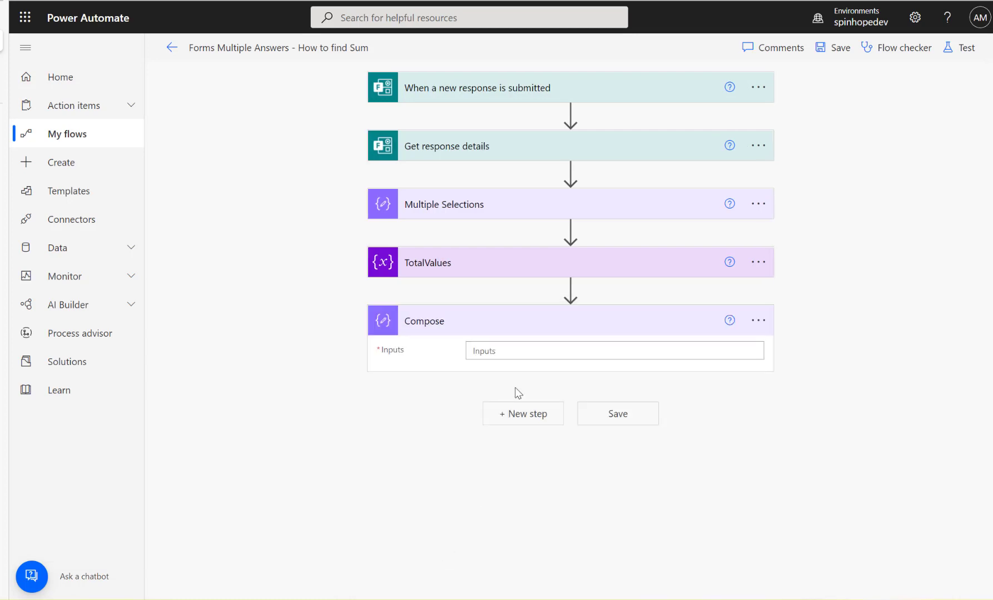
left_click(526, 352)
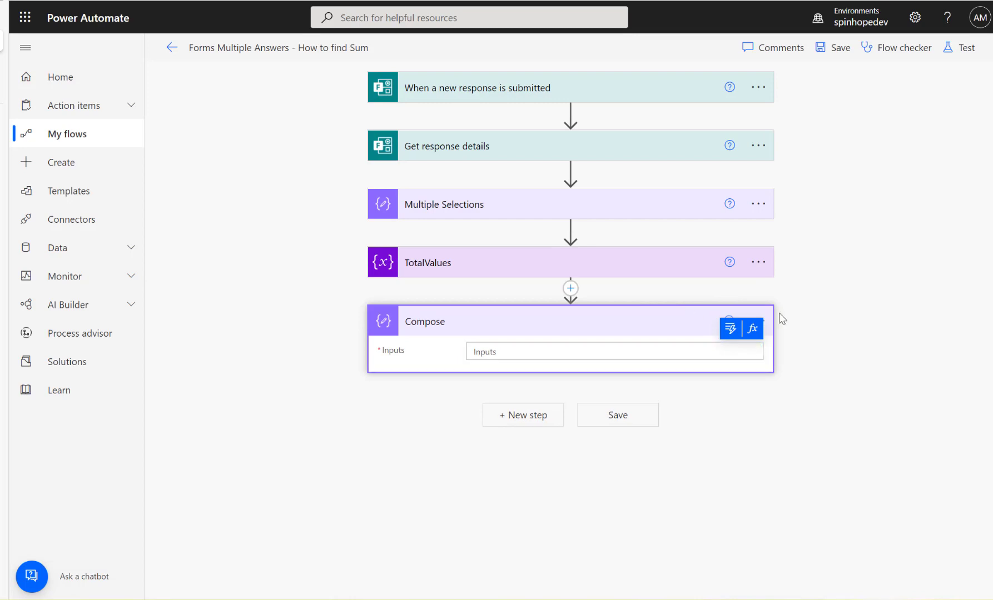
left_click(757, 321)
left_click(826, 345)
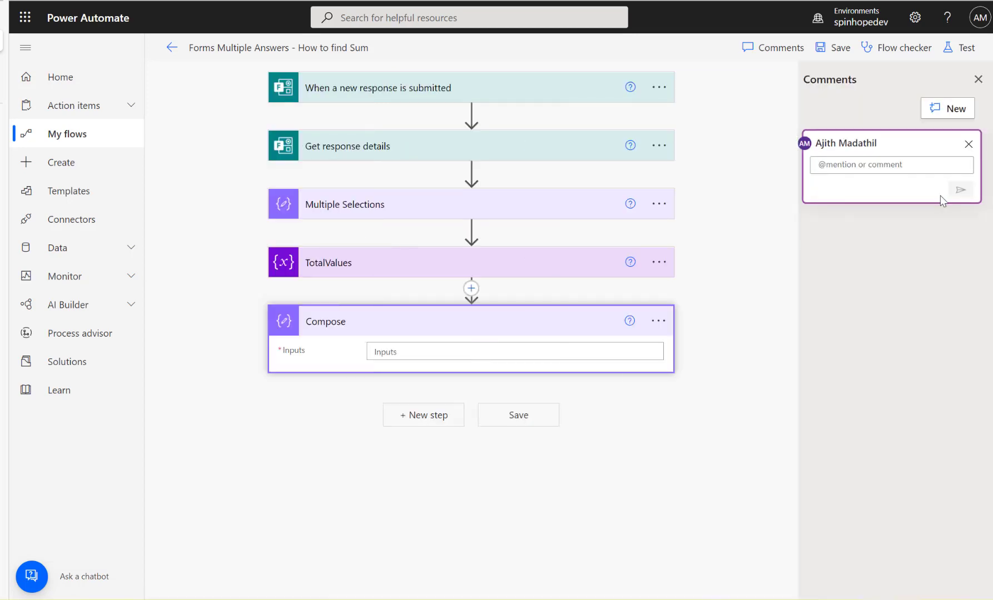
left_click(967, 144)
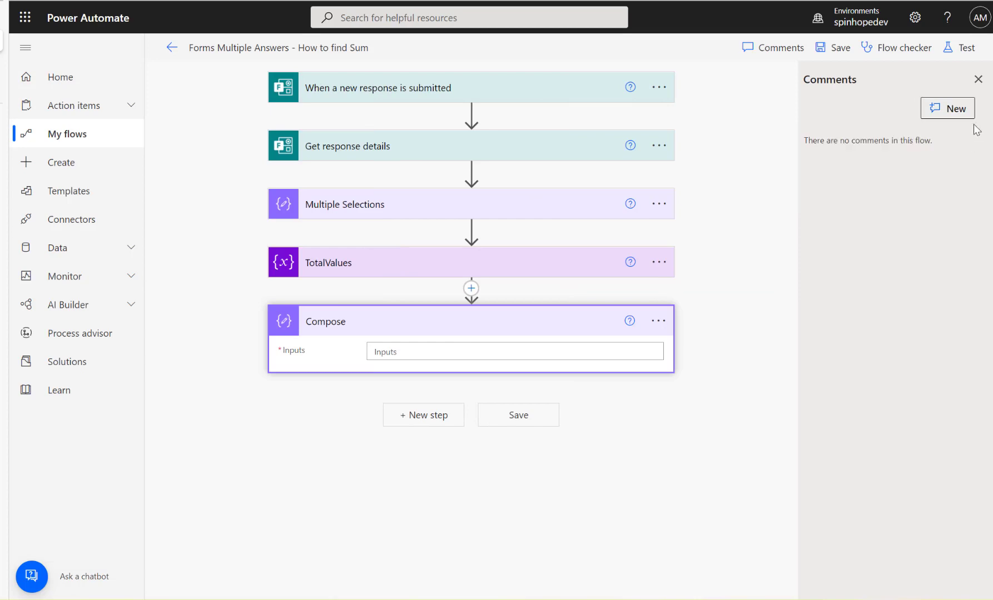
left_click(977, 79)
Step: Rename the new Compose action as Clean up Text
left_click(757, 323)
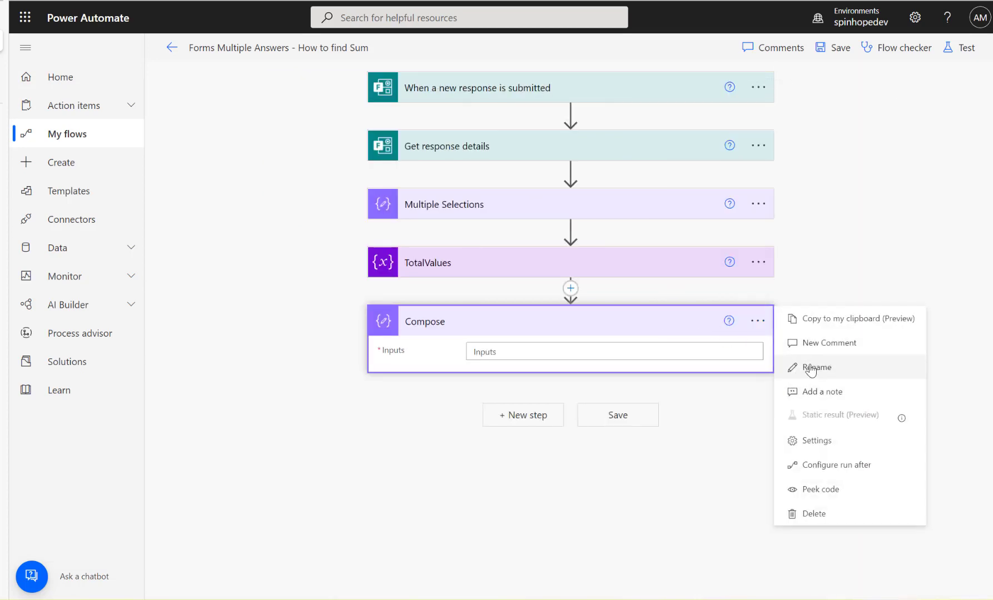
left_click(780, 368)
type("Cleanup")
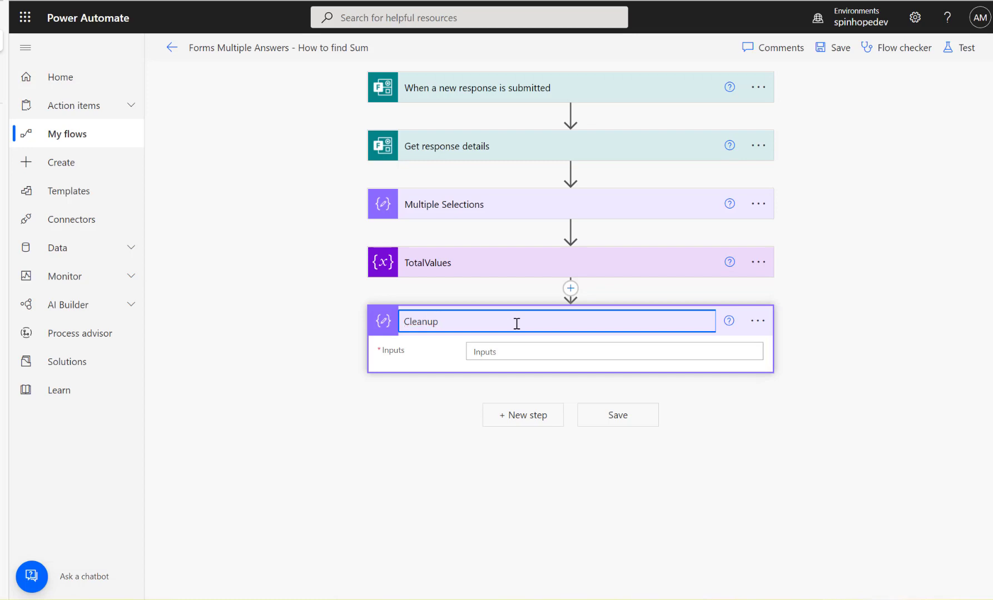
type("Text")
left_click(440, 322)
left_click(425, 322)
left_click(862, 295)
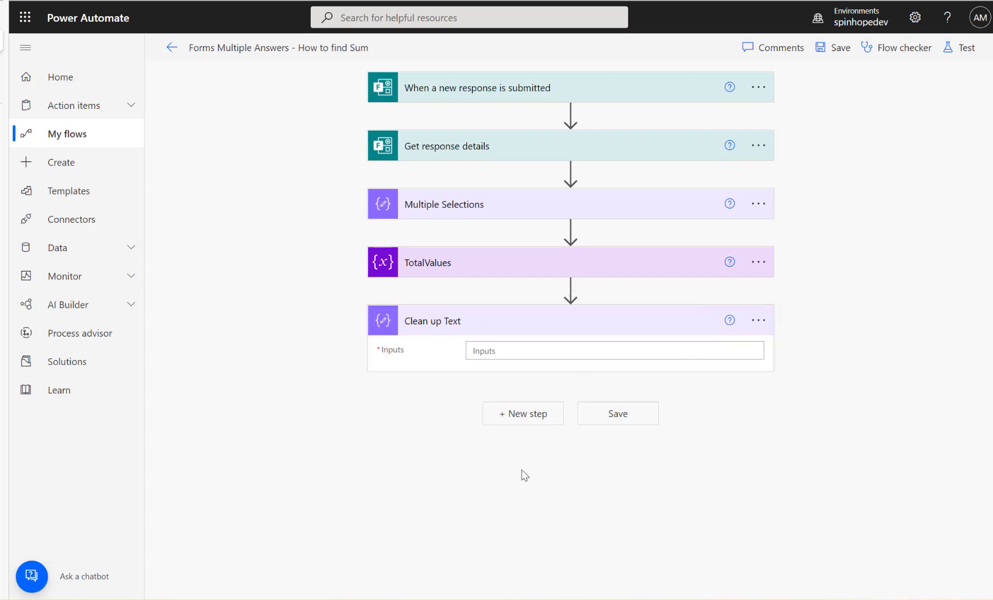
Step: Start an expression in the Clean up Text inputs that strips opening brackets from the Multiple Selections outputs: replace(outputs('Multiple_Selections'),'[','')
left_click(532, 350)
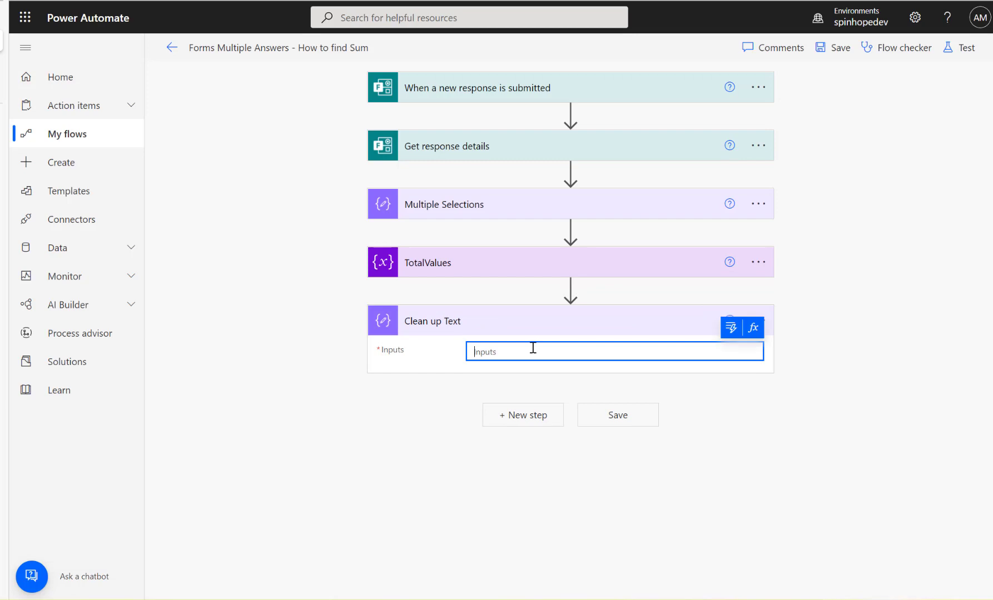
left_click(729, 329)
left_click(730, 332)
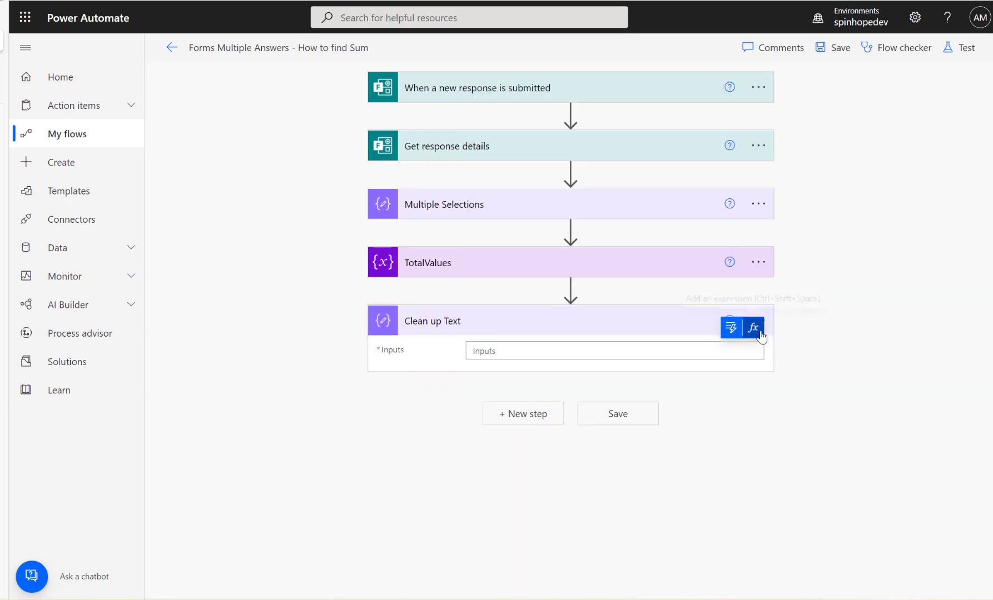
left_click(754, 329)
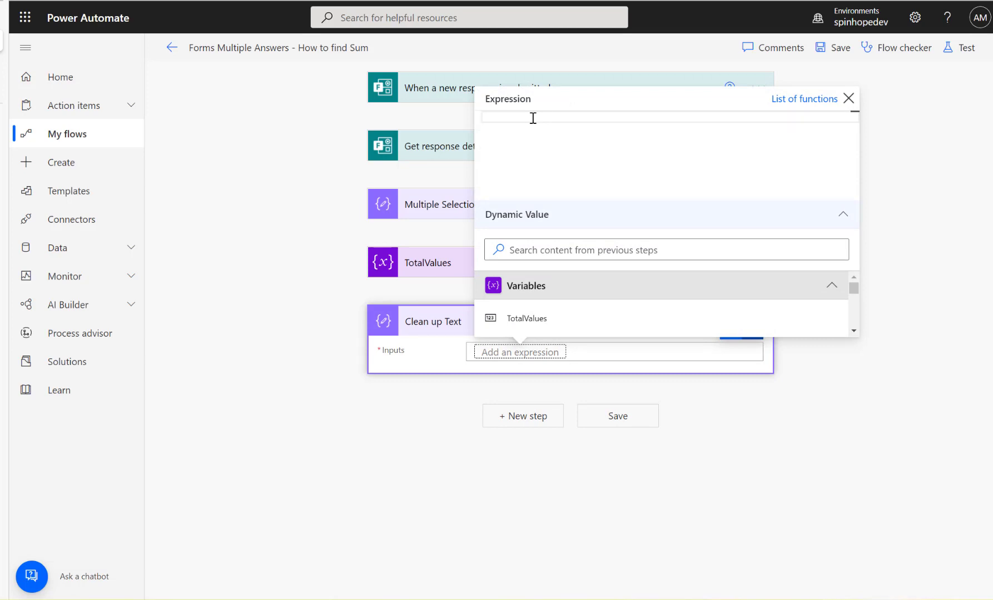
type("replace(")
scroll(641, 296, "down", 1)
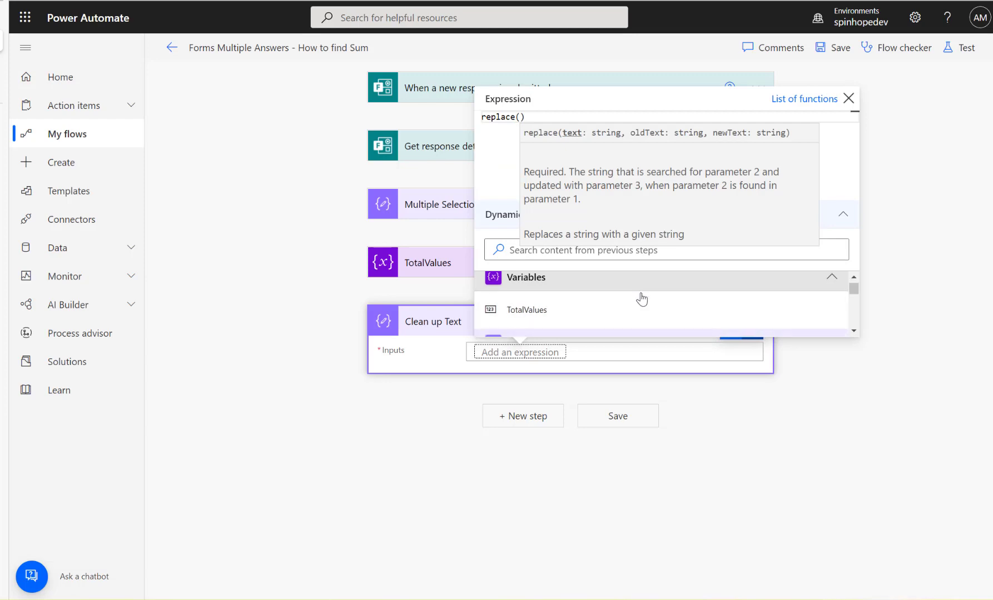
scroll(643, 296, "down", 2)
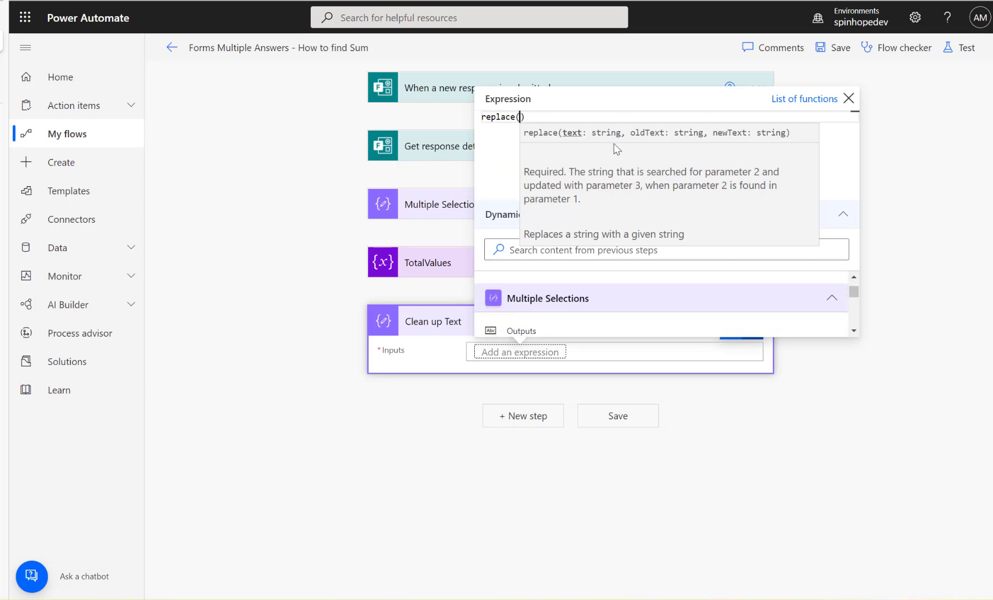
scroll(592, 275, "down", 2)
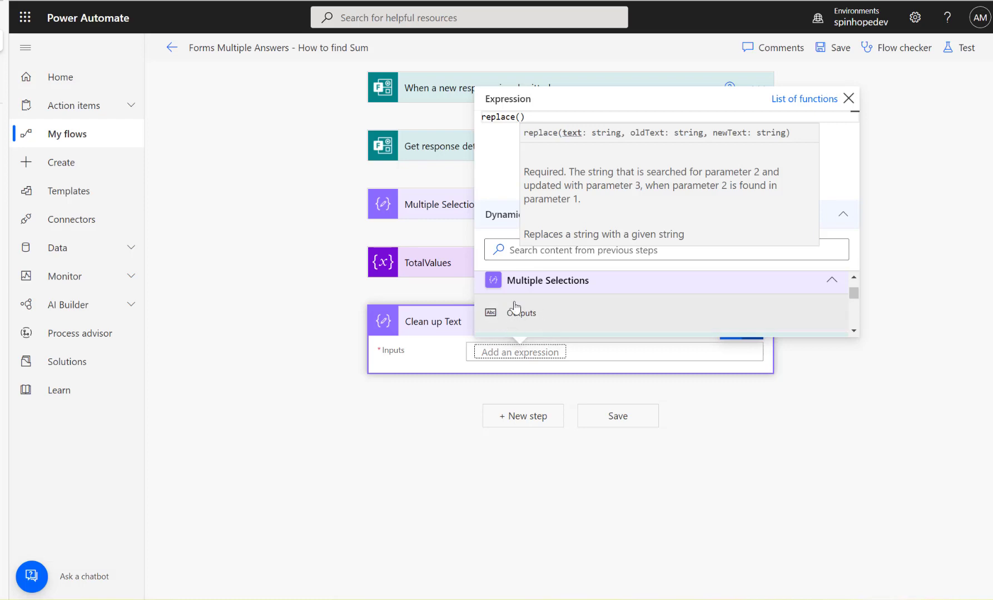
left_click(523, 320)
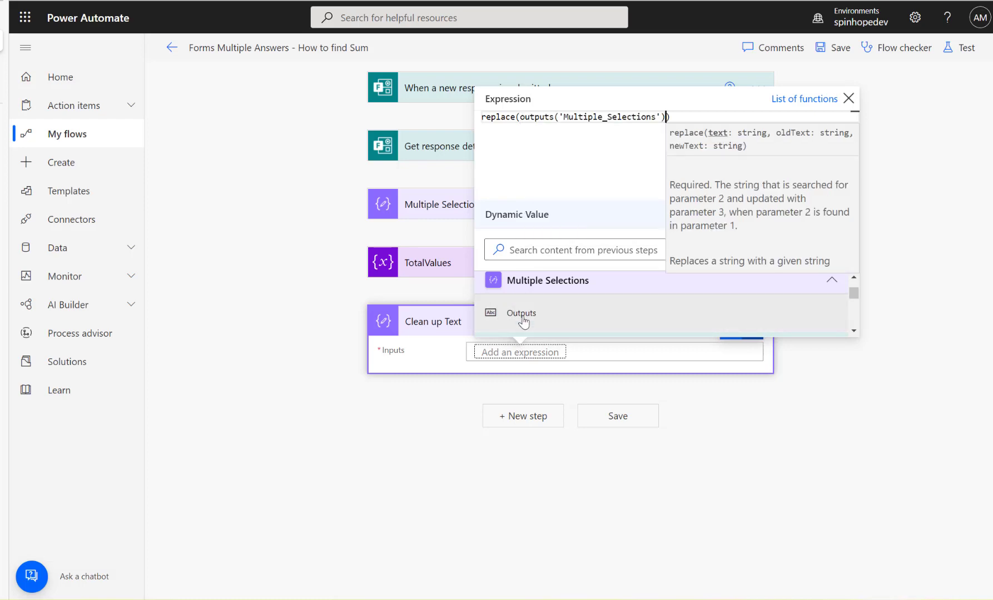
type(",'")
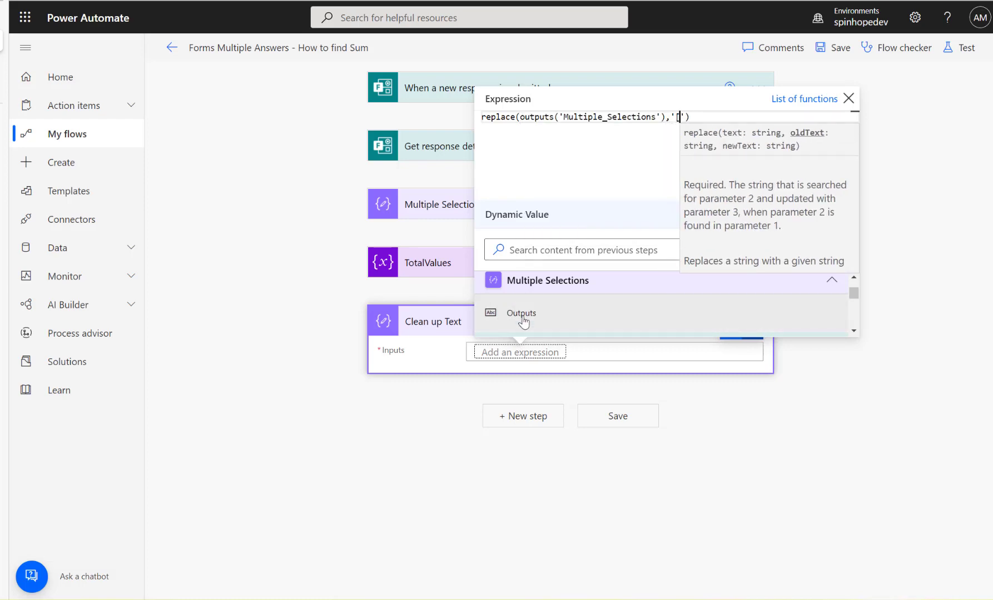
type("[','")
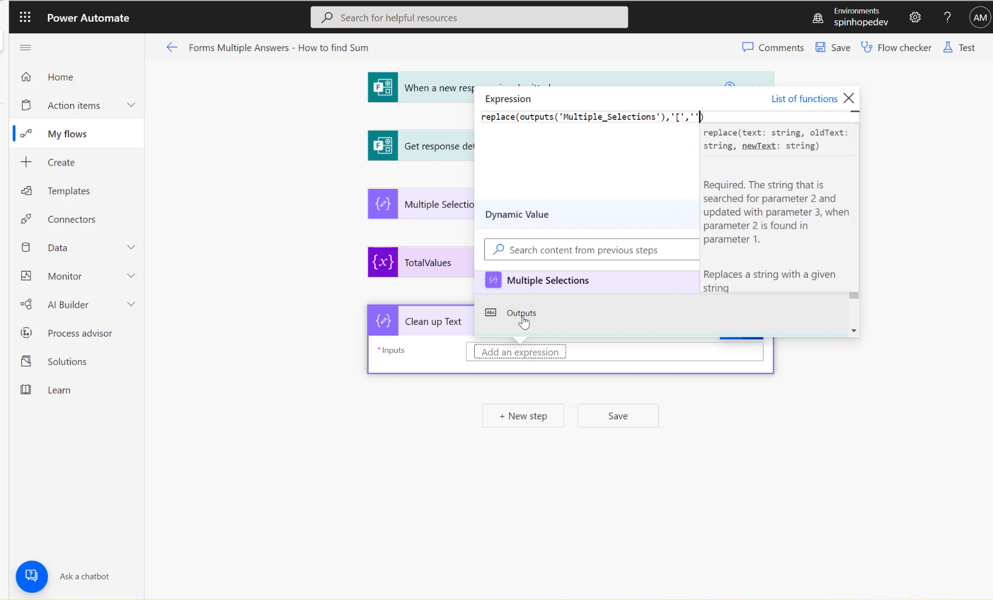
Step: Wrap the expression in a second replace function that swaps ']' for an empty string
left_click(484, 118)
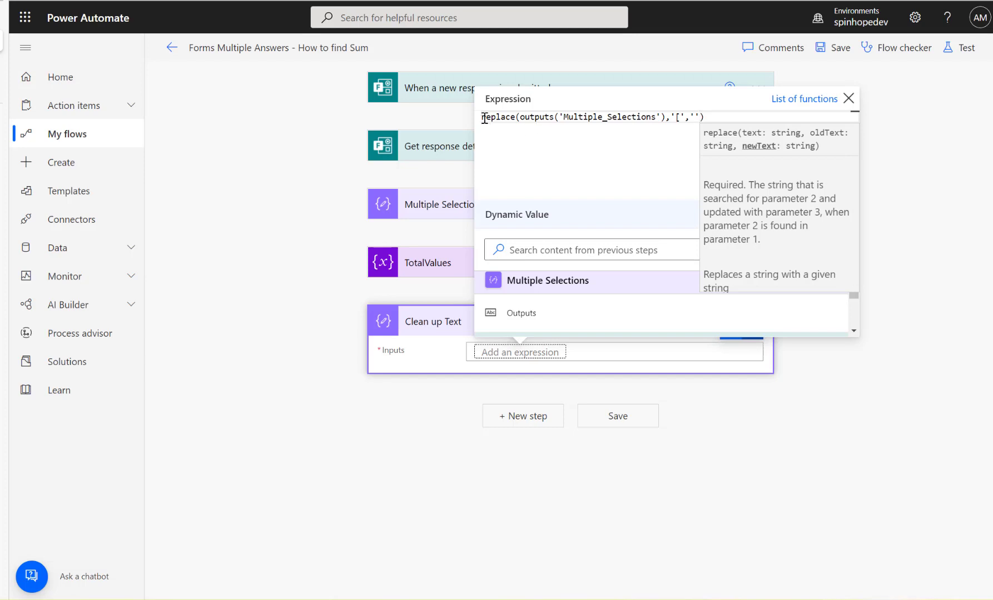
type("replace(")
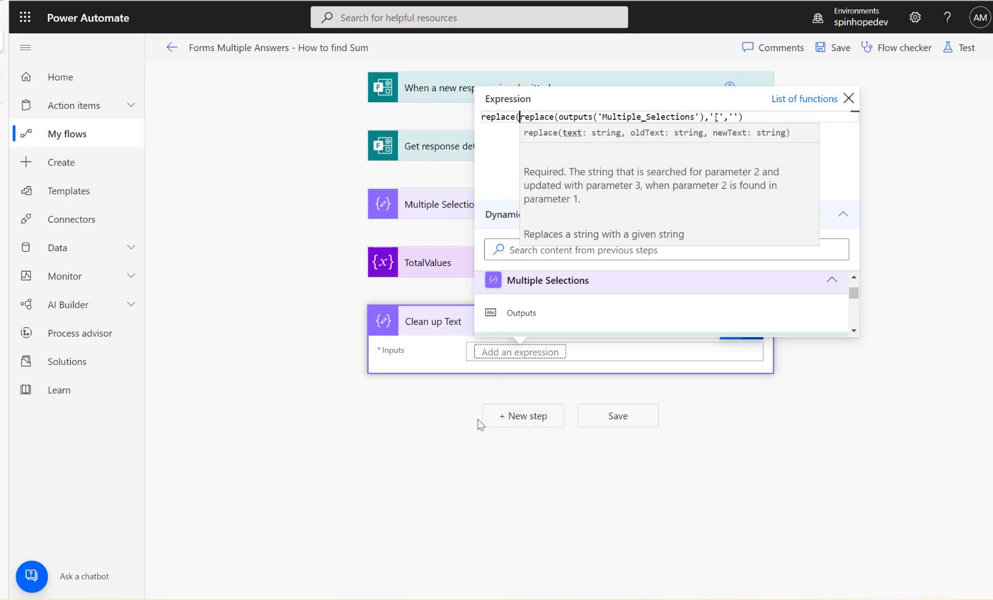
left_click(760, 118)
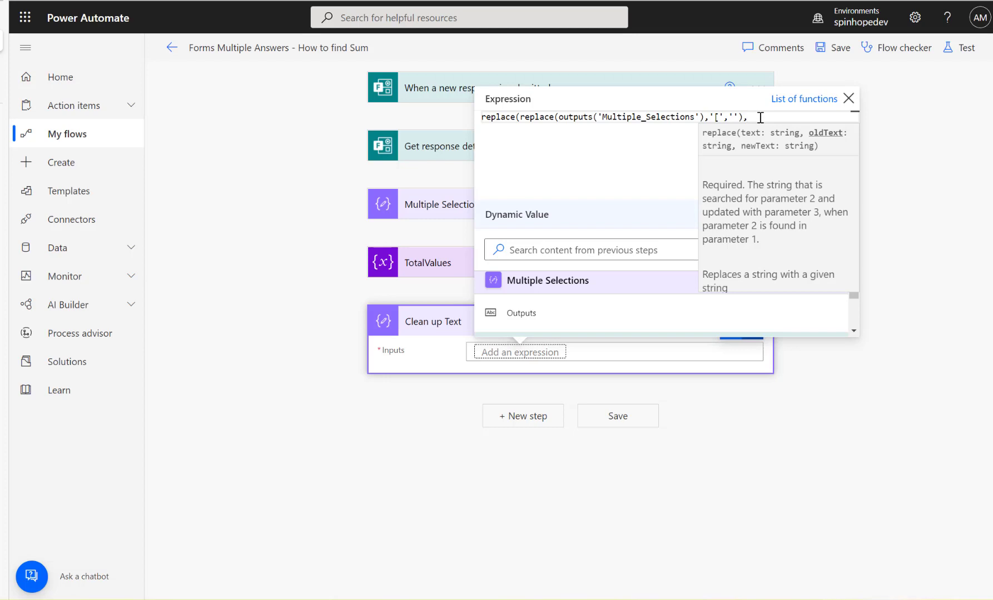
type("'")
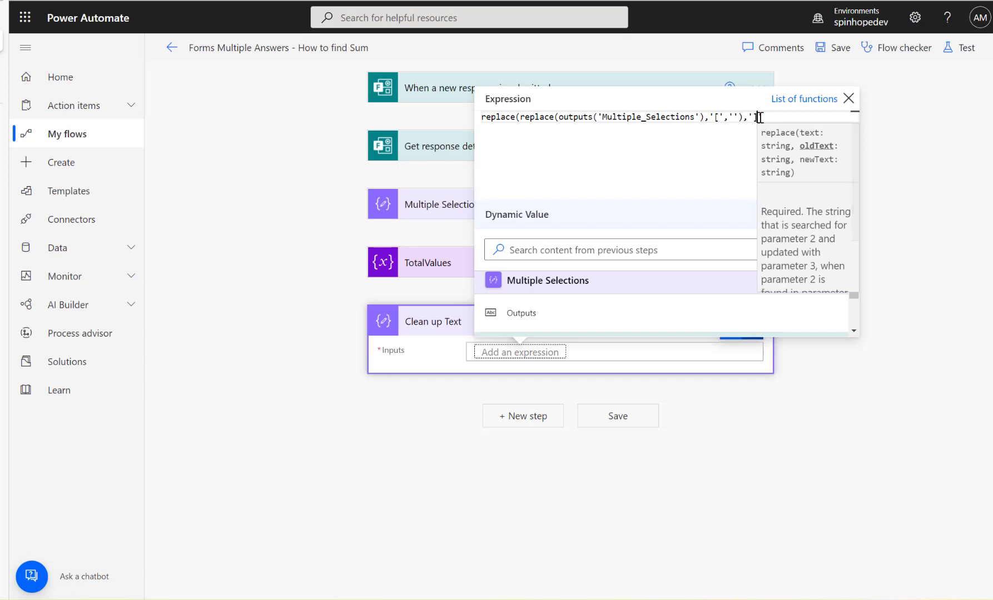
type("]',")
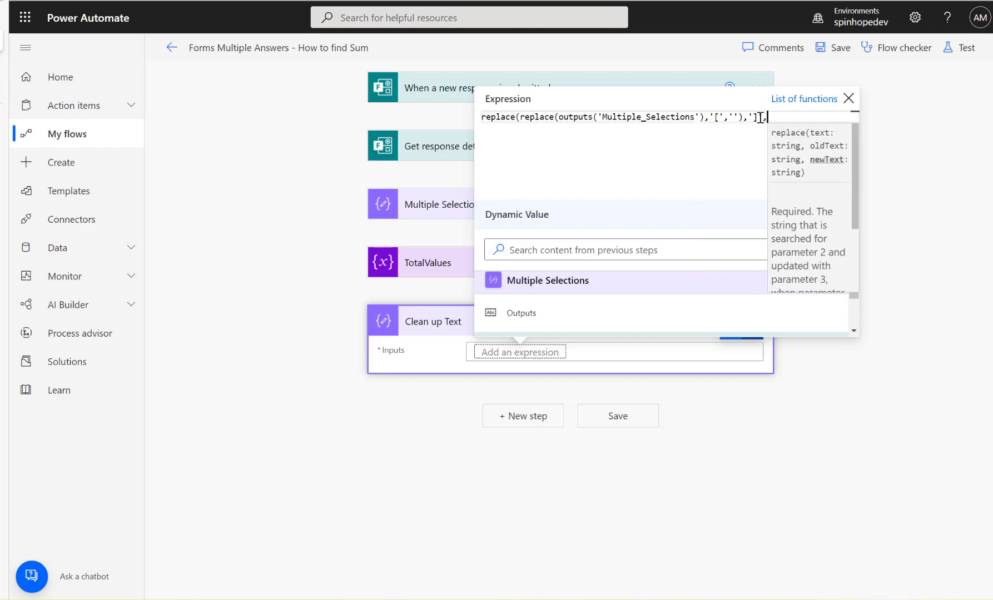
type("''")
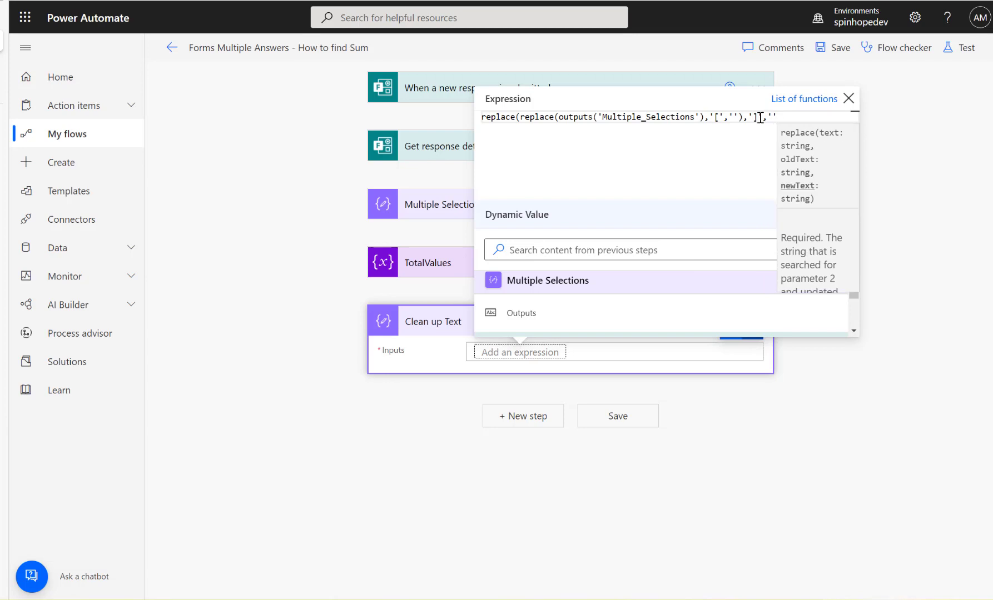
type(")")
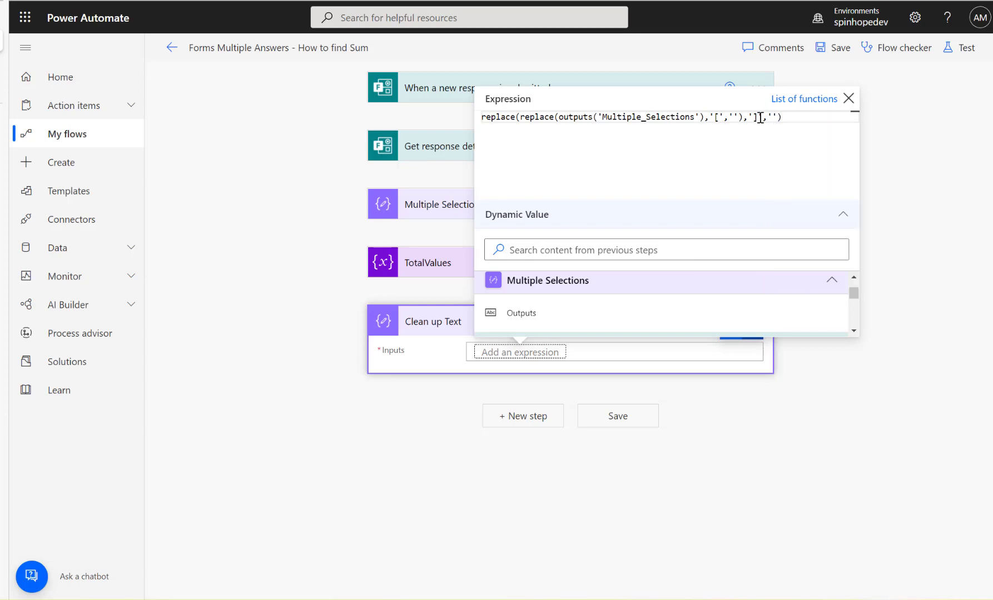
Step: Nest the expression inside a third replace function that swaps '$' for an empty string
left_click(488, 118)
type("re")
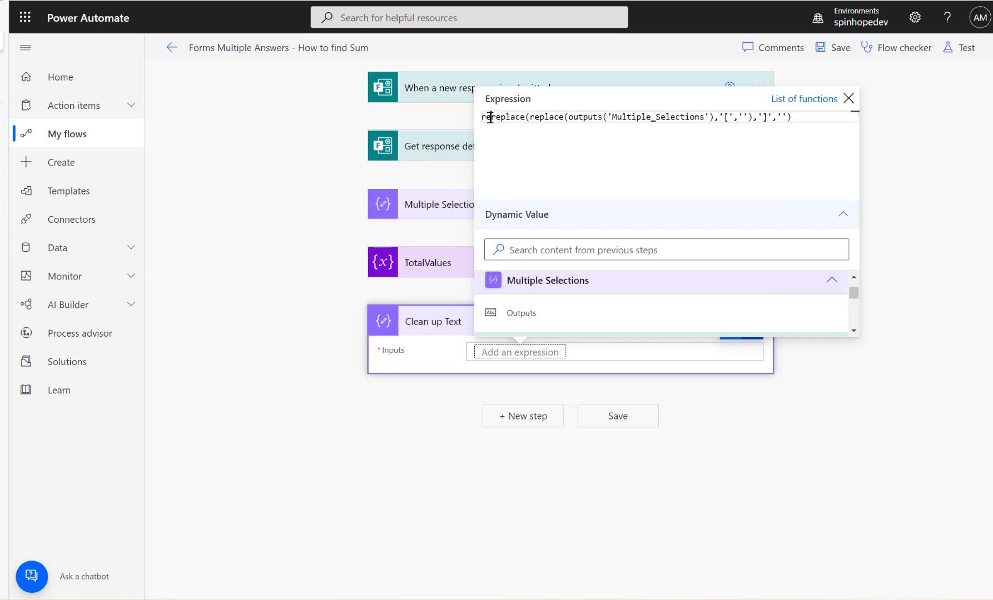
type("place(")
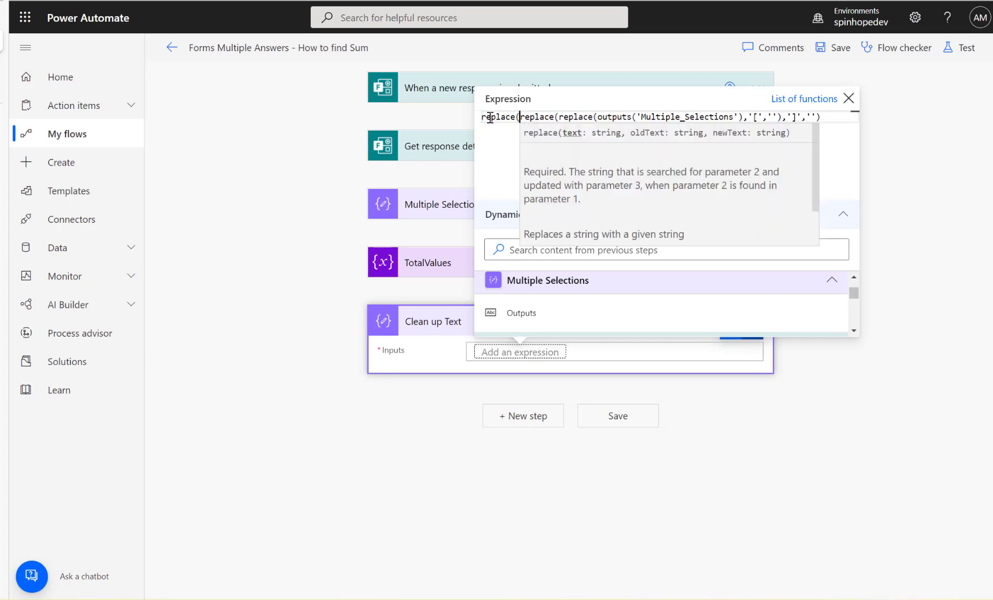
key("Right")
key("Right")
key("Right")
key("Right")
key("Right")
key("Right")
key("Right")
key("Right")
key("Right")
key("Right")
key("Right")
key("Right")
key("Right")
key("Right")
key("Right")
key("Right")
key("Right")
key("Right")
key("Right")
key("Right")
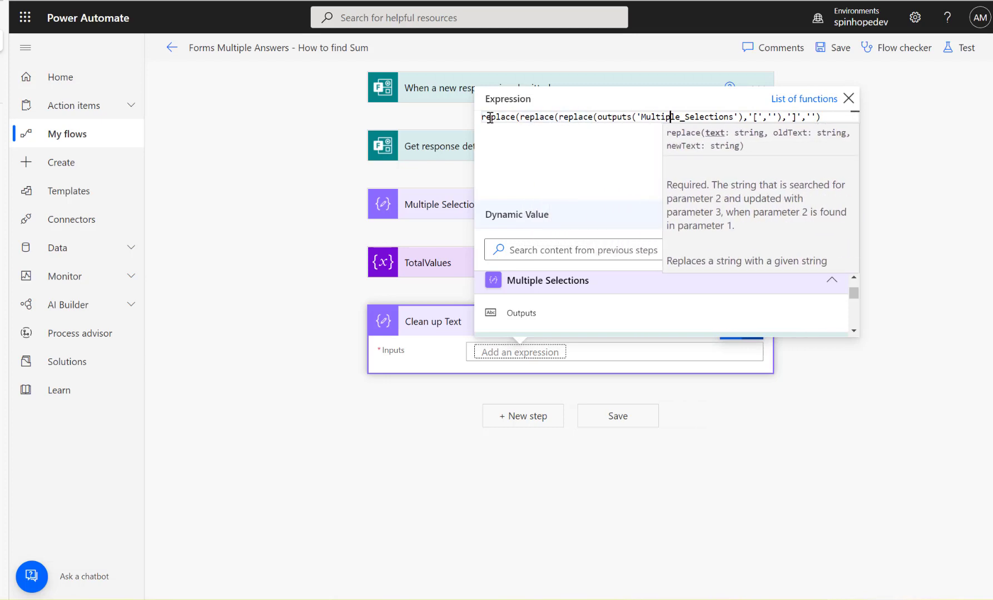
key("Right")
key("Right")
key("Right")
key("Right")
key("Right")
key("Right")
key("Right")
key("Right")
key("Right")
key("Right")
key("Right")
key("Right")
key("Right")
key("Right")
key("Right")
key("Right")
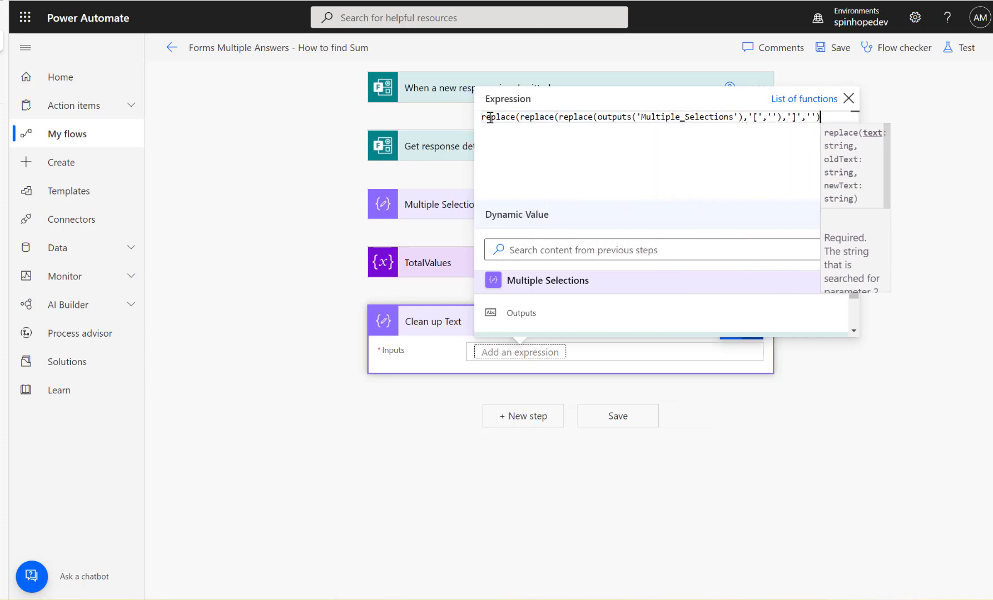
type(",'")
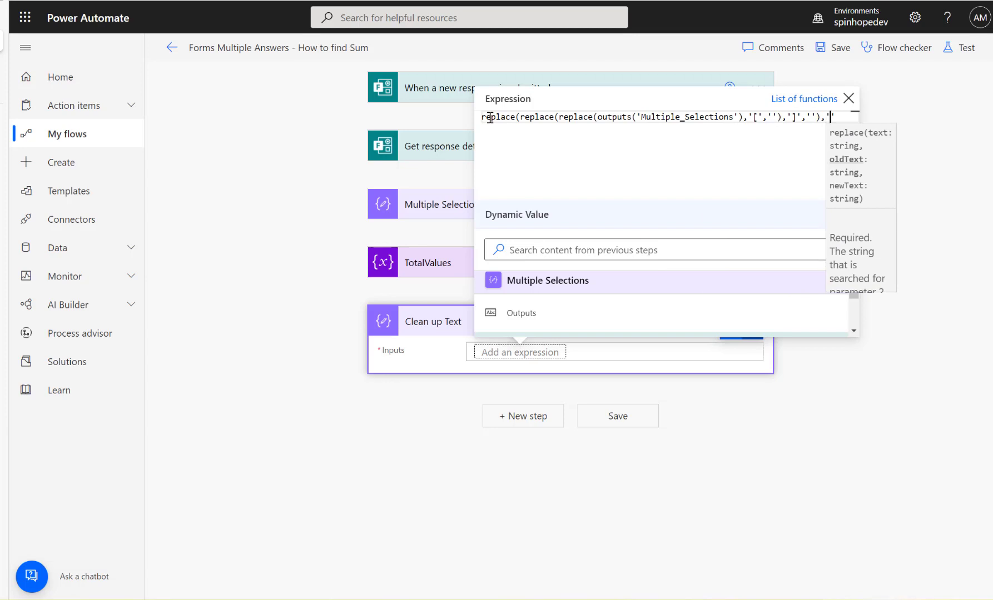
type("'),'")
type("$','")
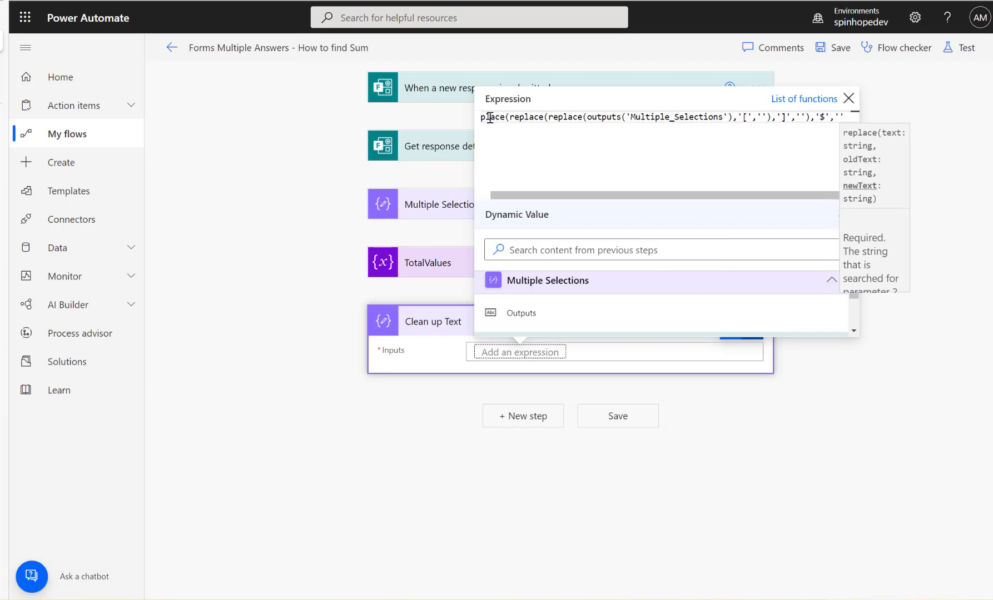
key("Right")
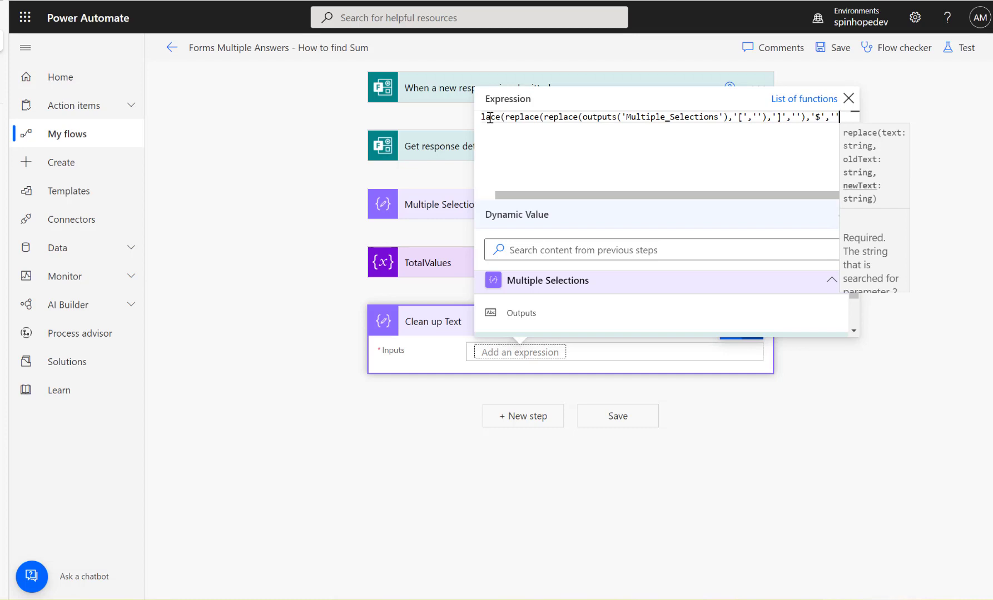
type(")")
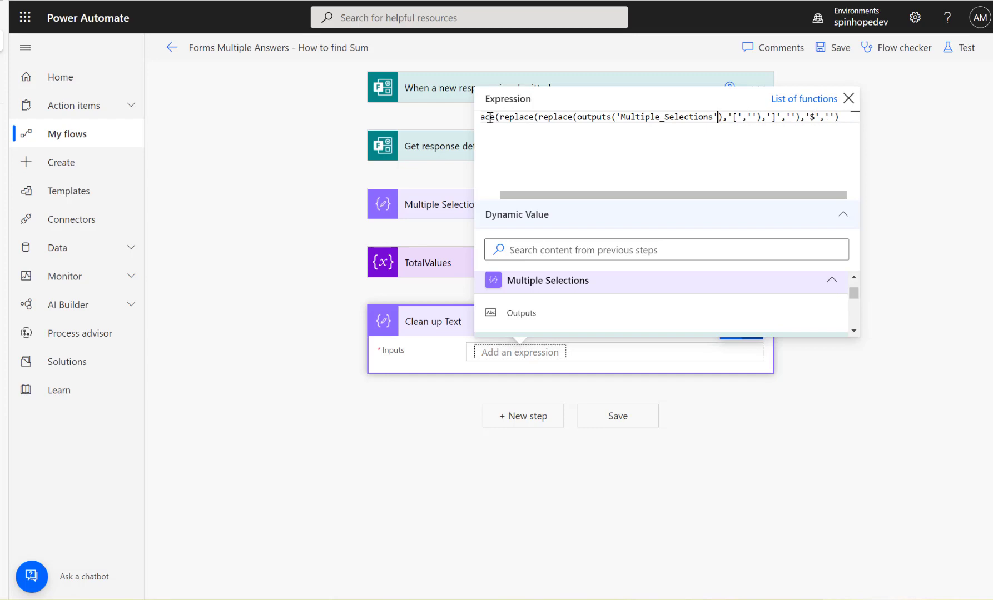
Step: Nest the expression inside a fourth replace function that swaps the double quote '"' for an empty string, and apply it to the Clean up Text inputs
key("ctrl+Left")
key("ctrl+Left")
key("ctrl+Left")
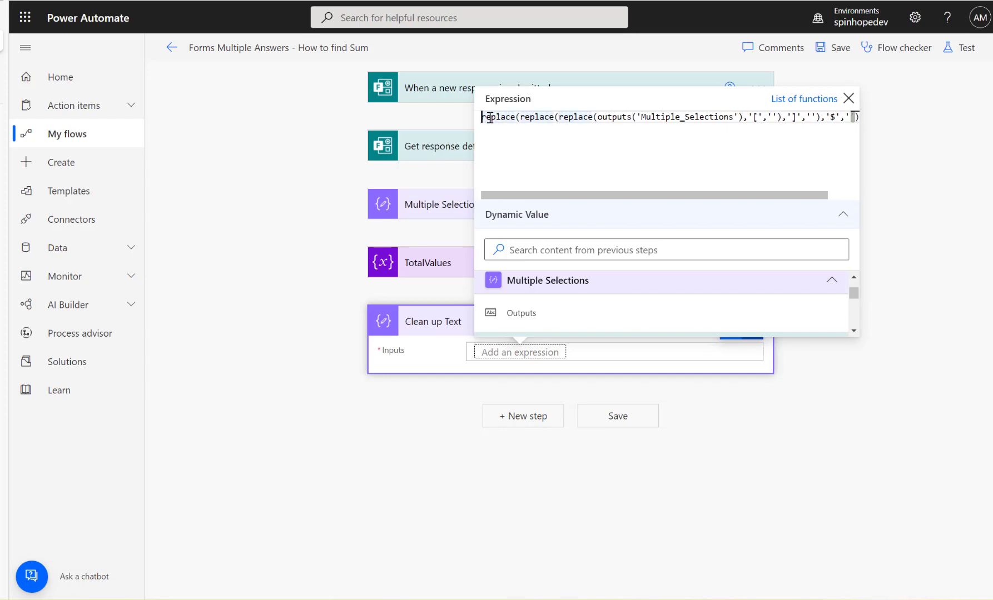
type("replace")
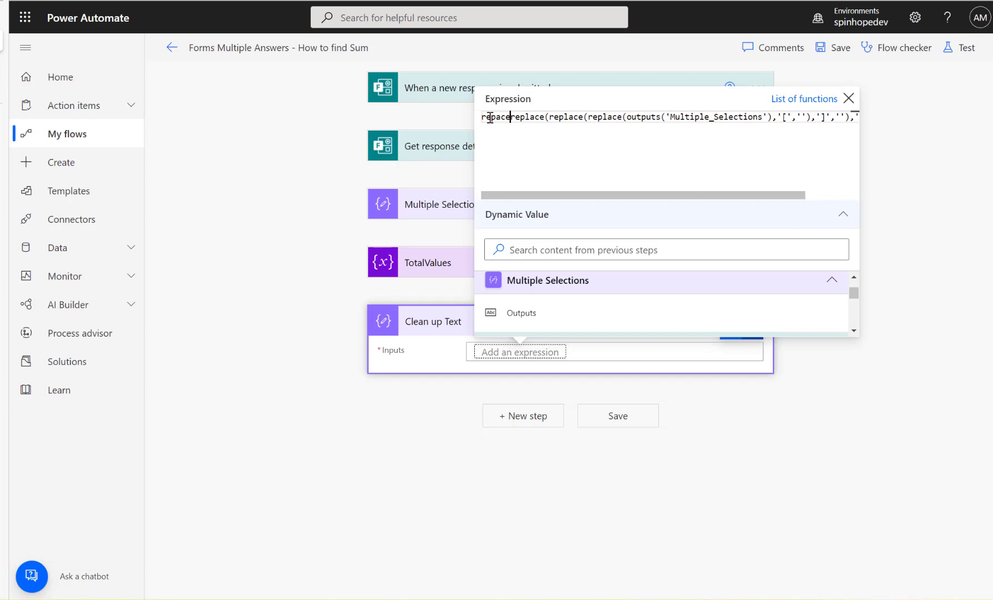
type("(")
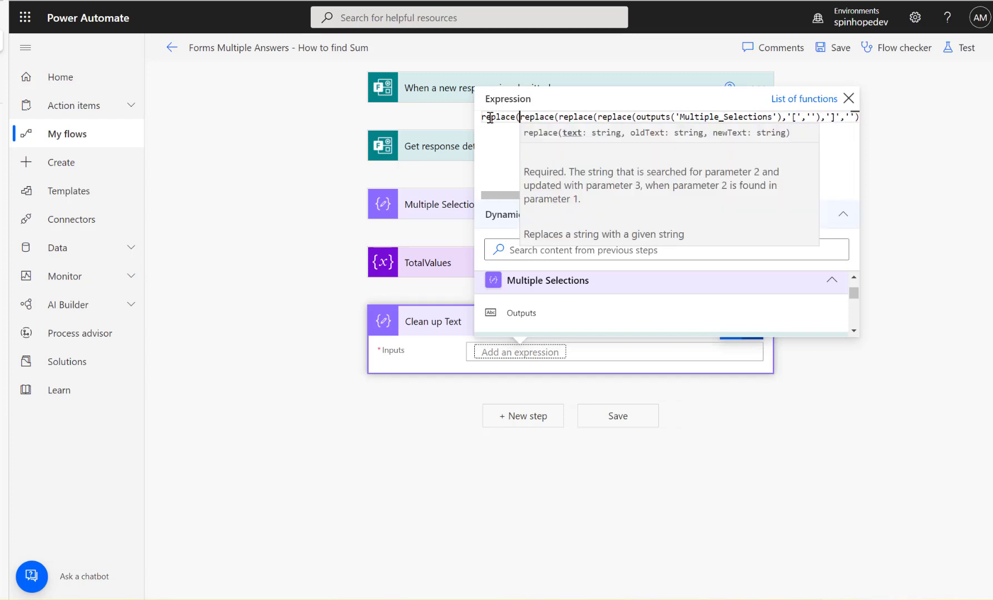
key("Right")
key("Right")
key("Right")
key("Right")
key("Right")
key("Right")
key("Right")
key("Right")
key("Right")
key("Right")
key("Right")
key("Right")
key("Right")
key("Right")
key("Right")
key("Right")
key("Right")
key("Right")
key("Right")
key("Right")
key("Right")
key("Right")
key("Right")
key("Right")
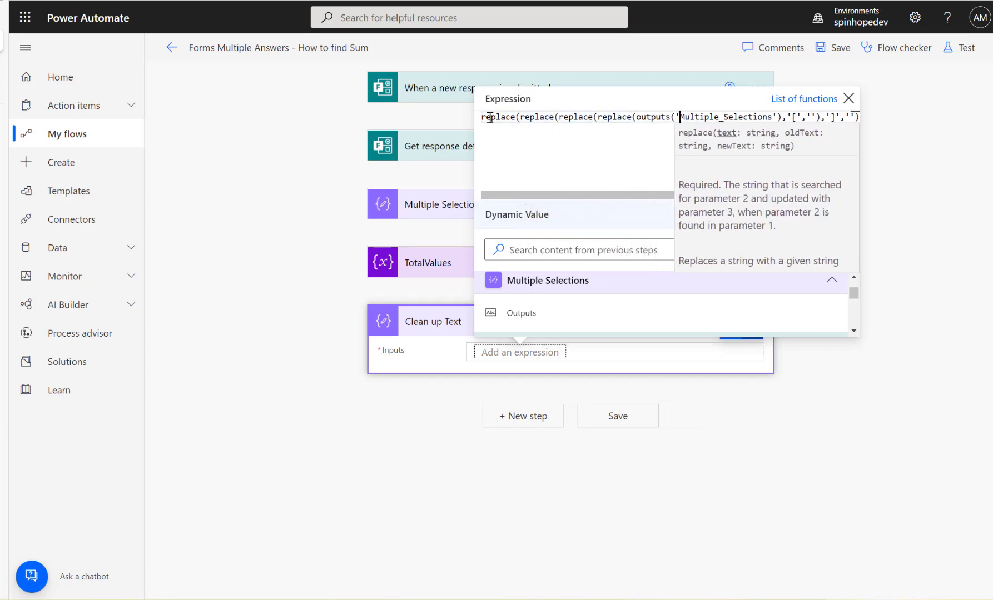
key("Right")
key("Right")
key("Right")
key("Right")
key("Right")
key("Right")
key("Right")
key("Right")
key("Right")
key("Right")
key("Right")
key("Right")
key("Right")
key("Right")
key("Right")
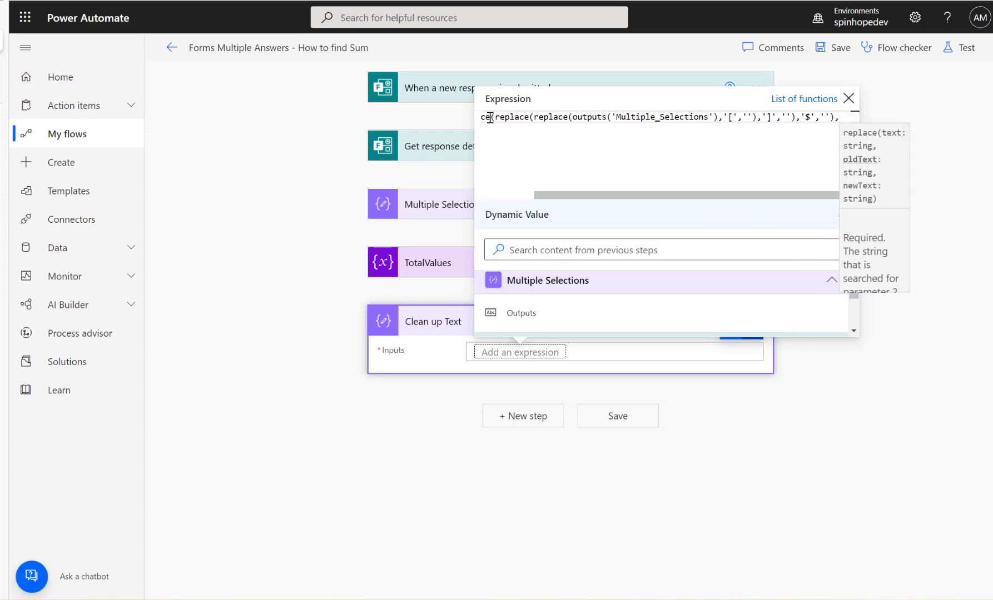
key("Right")
key("Right")
key("Right")
key("Right")
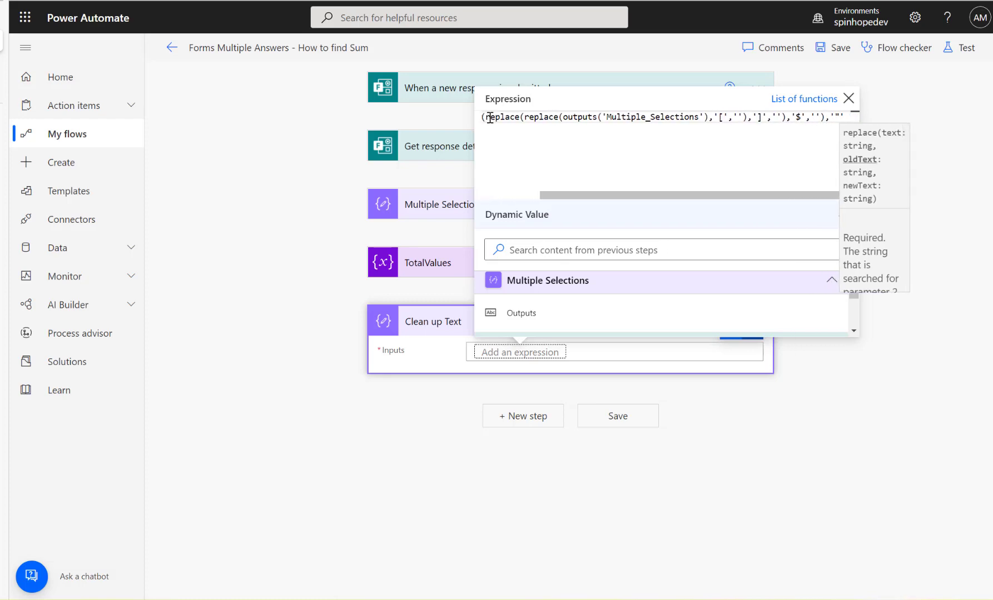
key("Right")
key("Right")
key("Right")
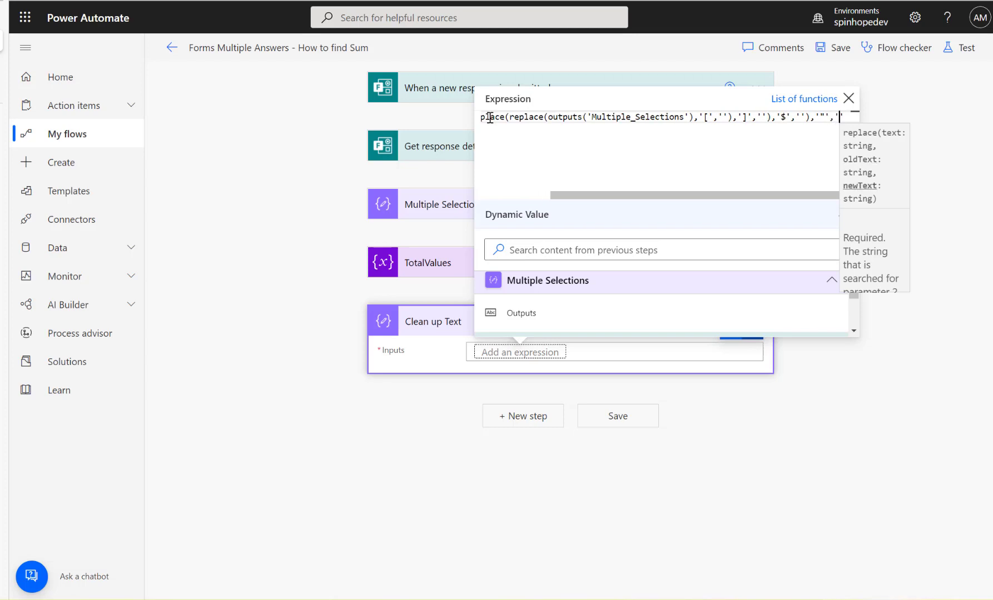
key("Right")
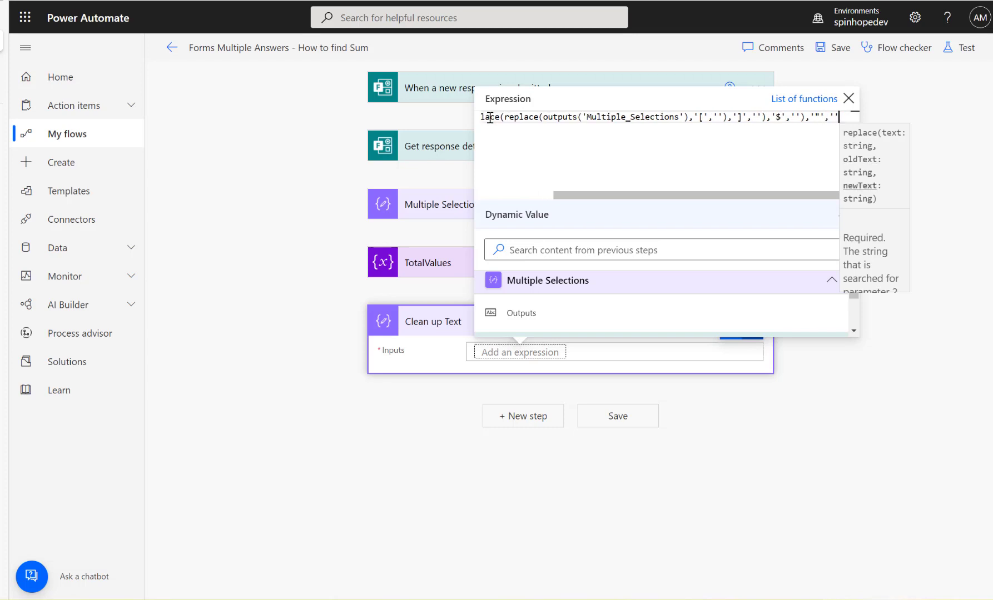
type(")")
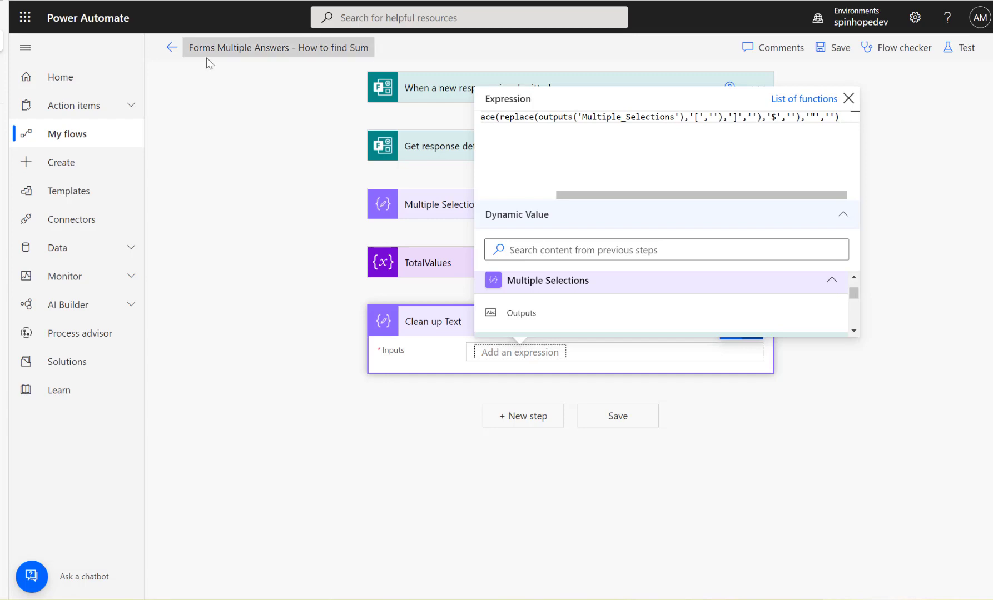
left_click(296, 231)
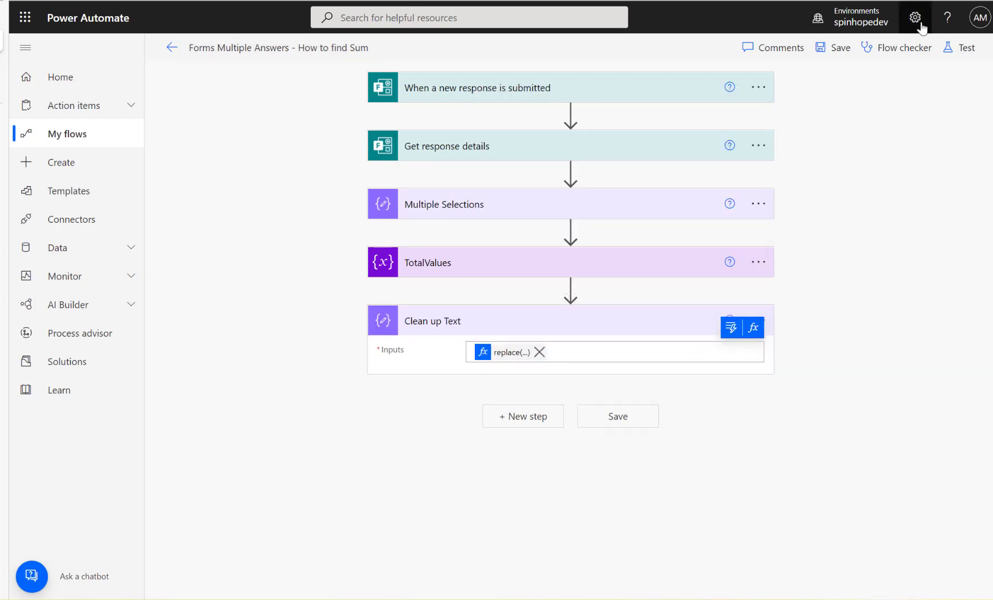
Step: Save and test the flow with a recently used trigger, inspect the Clean up Text run output, and return to editing the flow
left_click(958, 49)
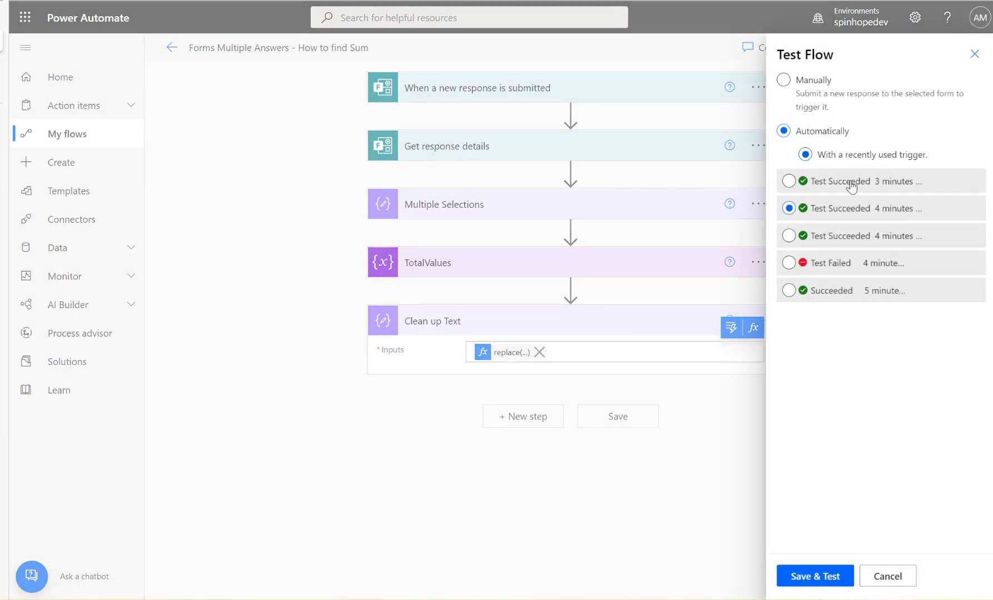
left_click(820, 587)
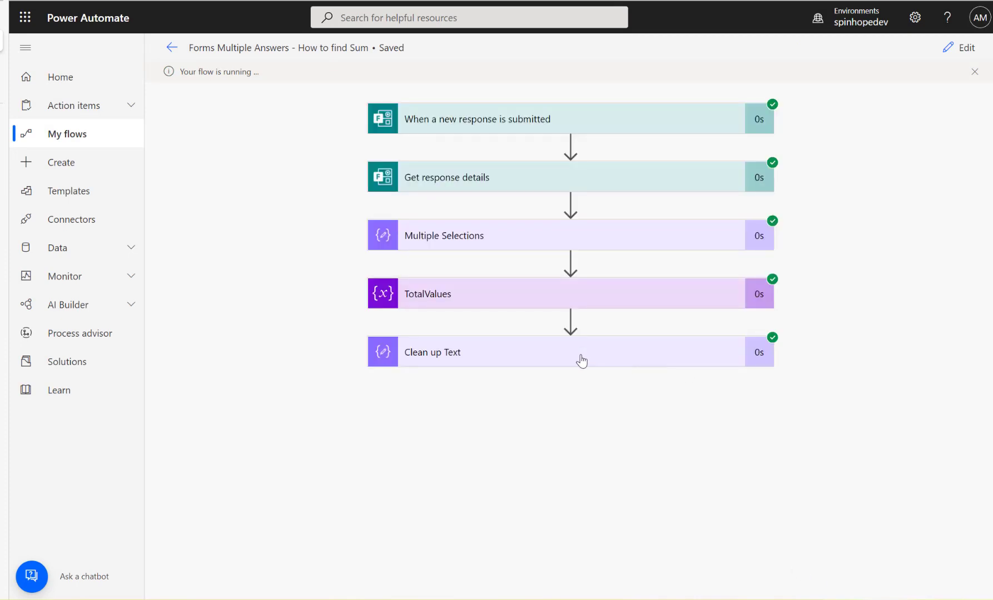
left_click(580, 359)
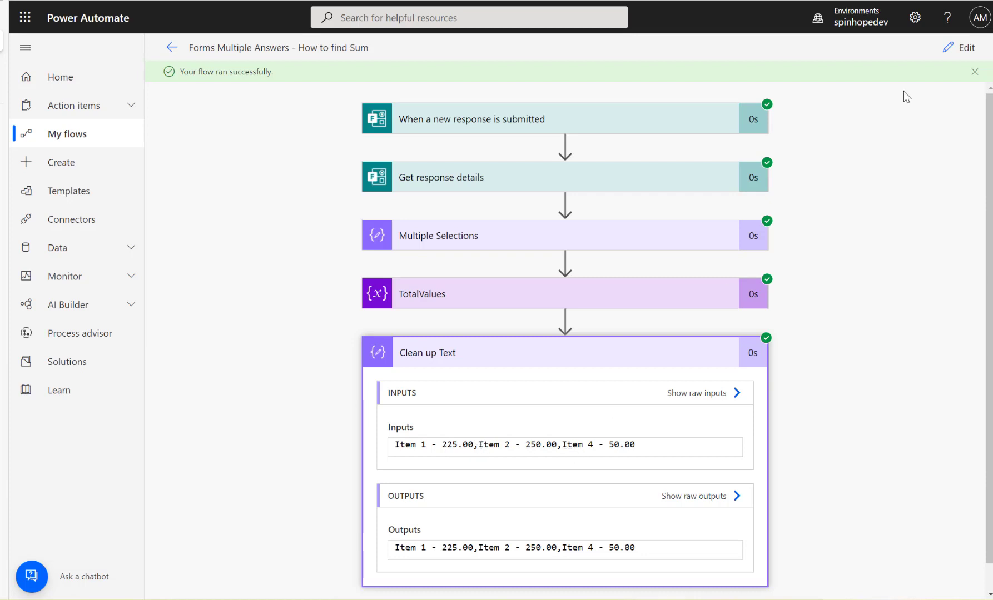
left_click(951, 48)
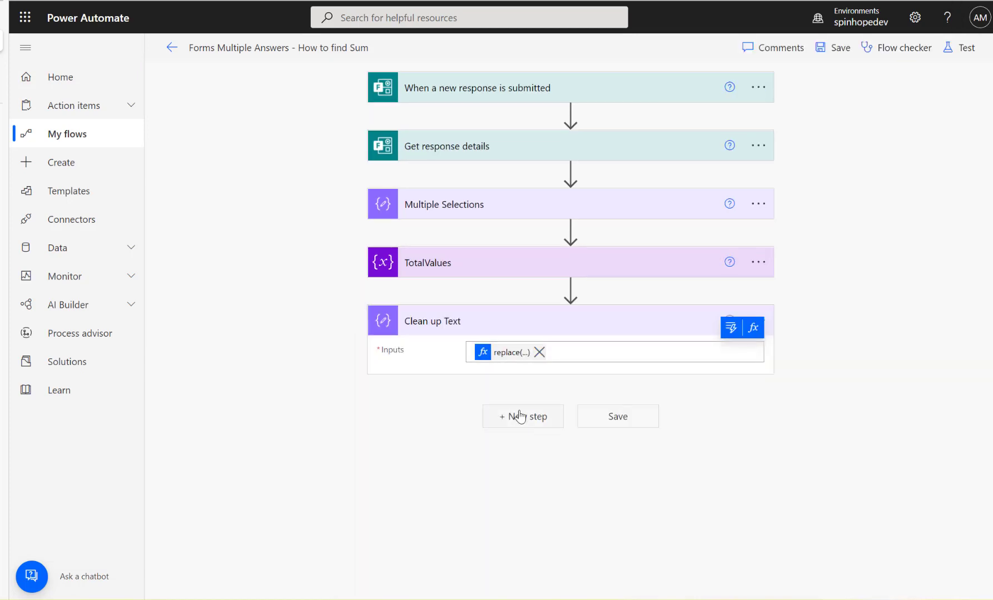
Step: Add a Data Operation Compose action after the Clean up Text action
left_click(519, 417)
type("comose")
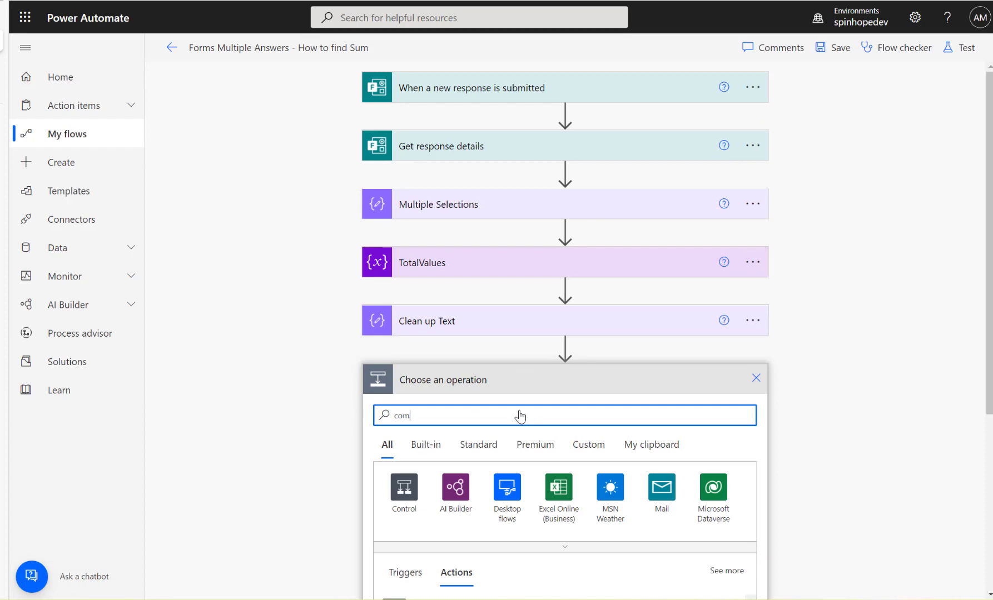
key("BackSpace")
key("BackSpace")
key("BackSpace")
type("pose")
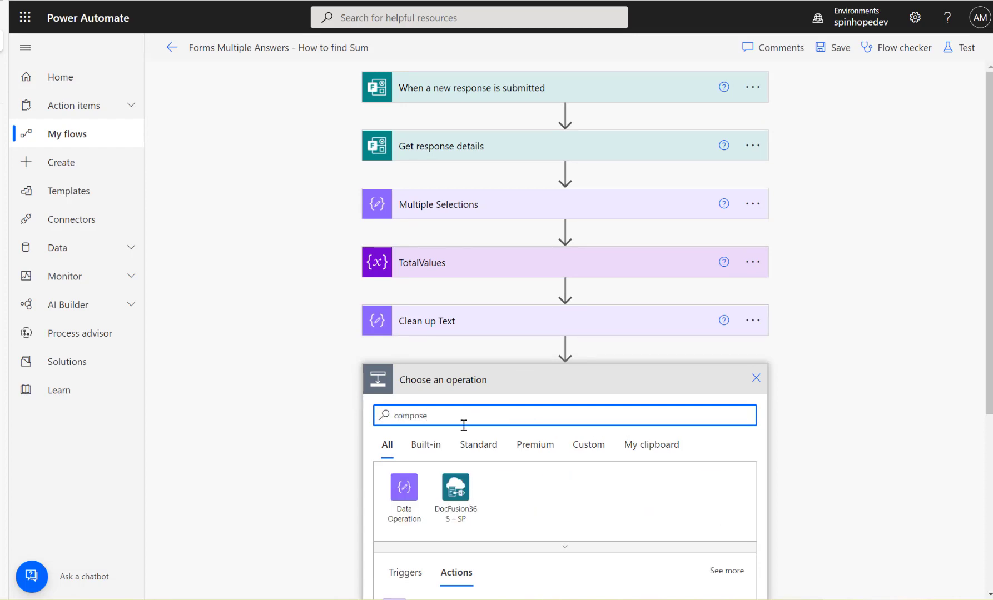
left_click(407, 499)
left_click(422, 483)
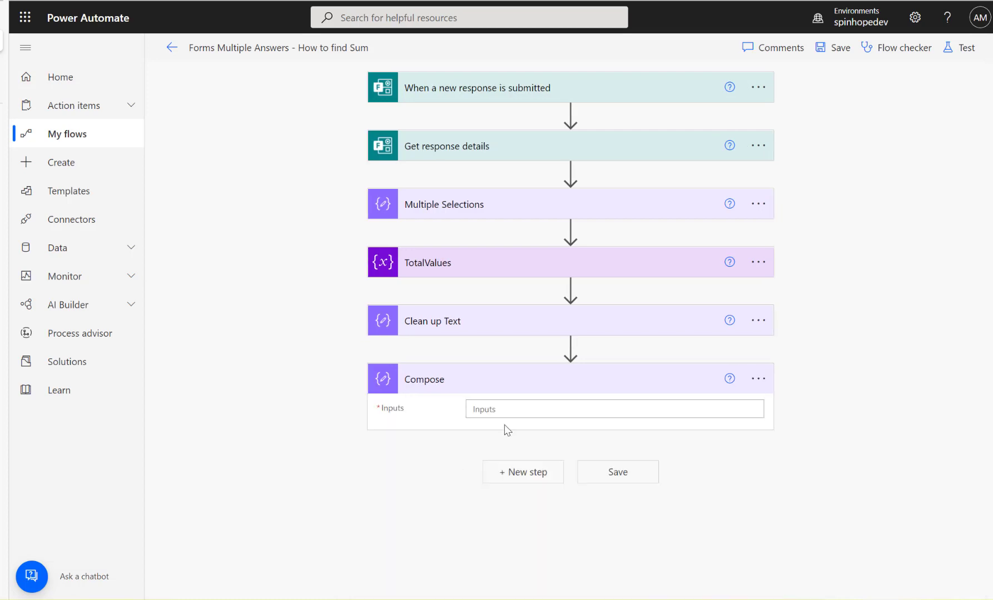
Step: Rename the new Compose action below Clean up Text as "Split each items"
left_click(510, 410)
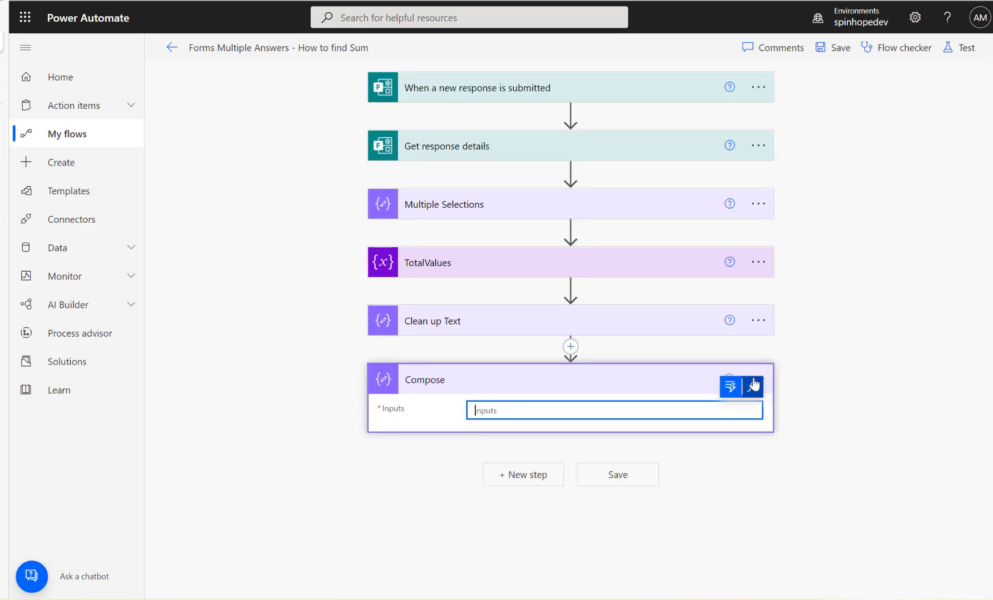
left_click(682, 380)
left_click(759, 382)
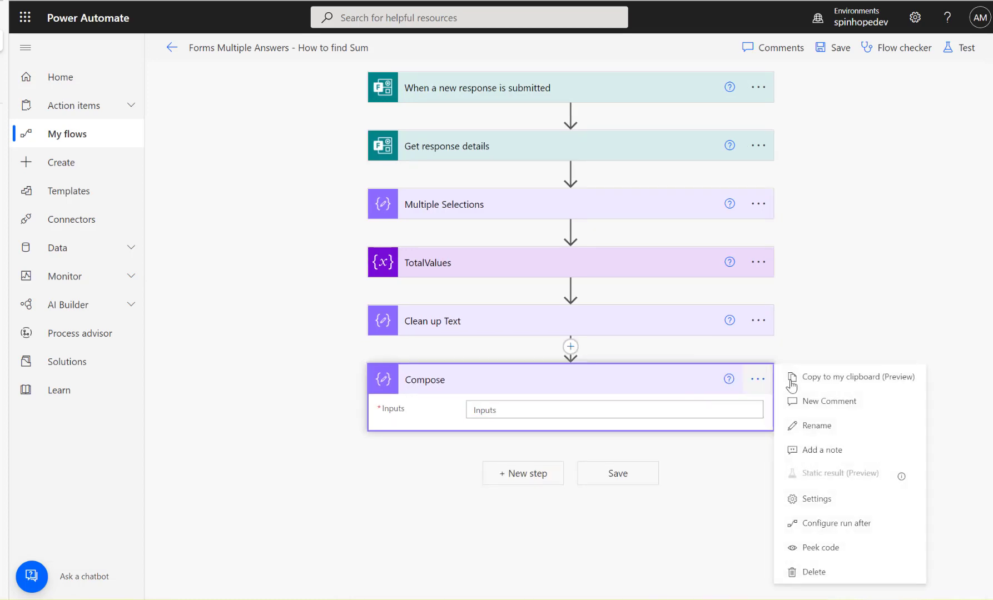
left_click(830, 426)
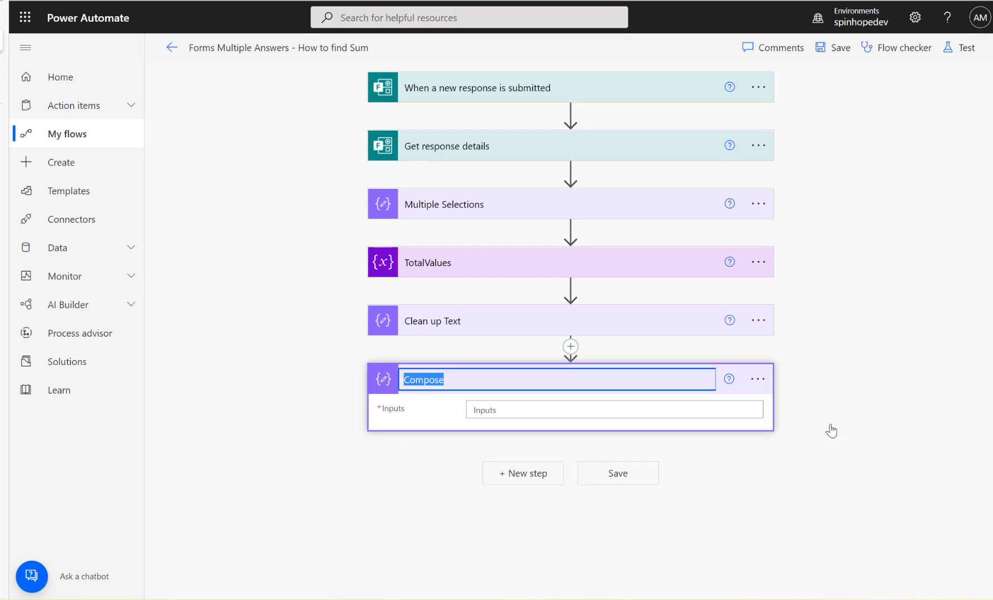
type("Split each items")
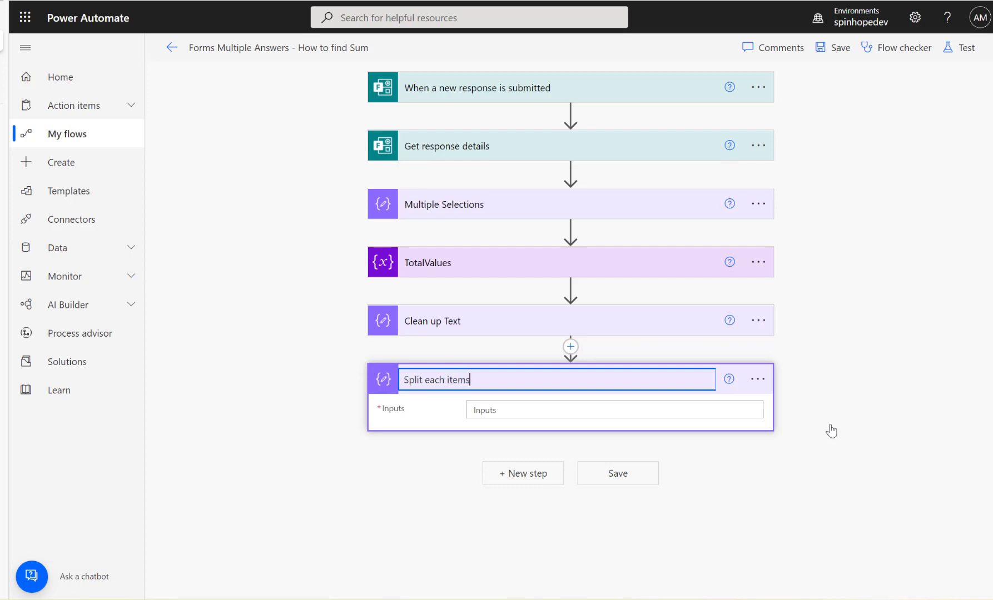
left_click(394, 463)
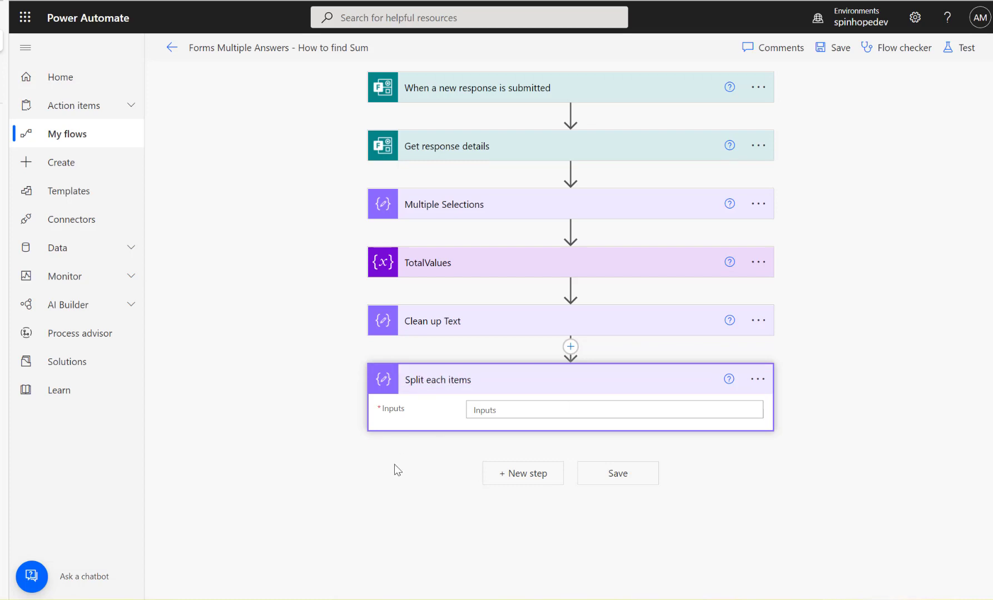
Step: Set the Split each items inputs to the expression split(outputs('Clean_up_Text'),',')
left_click(645, 409)
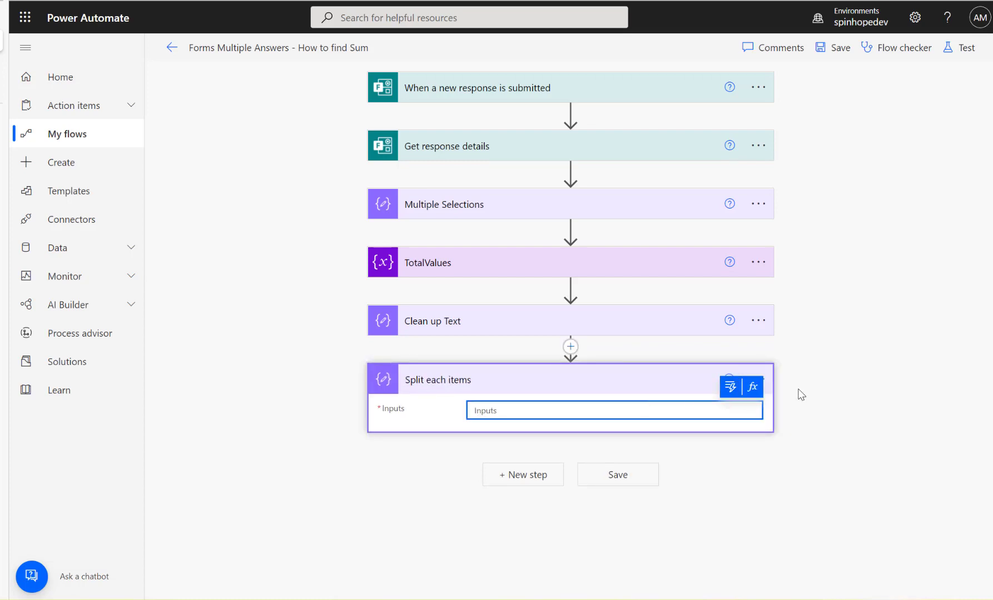
left_click(753, 389)
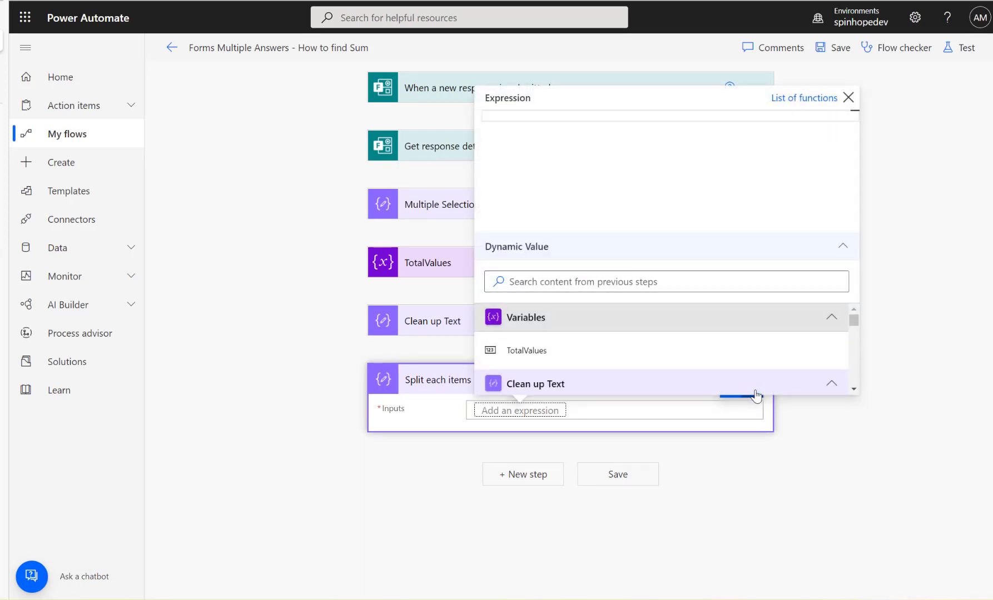
type("split(")
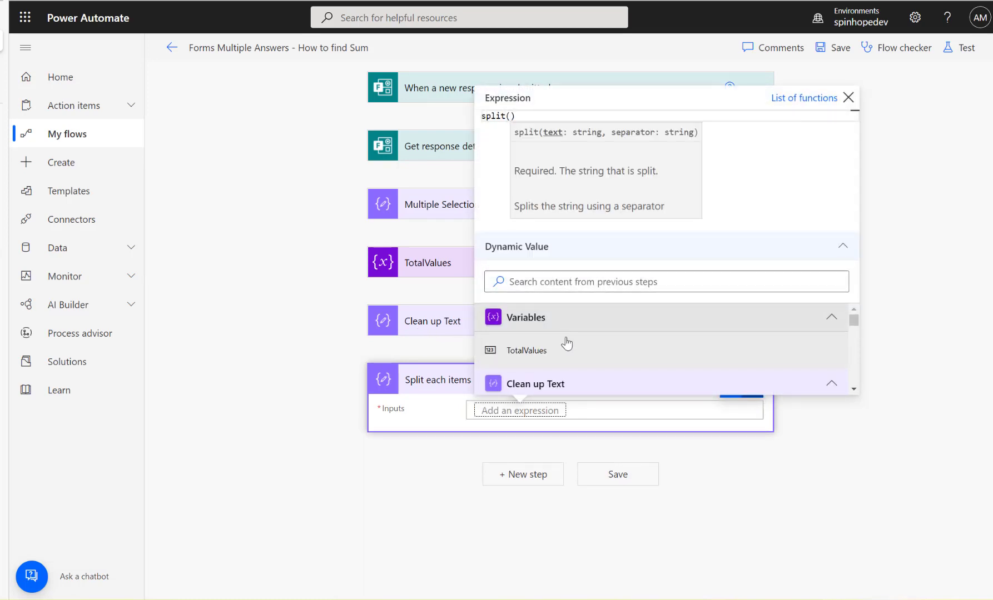
scroll(567, 344, "down", 2)
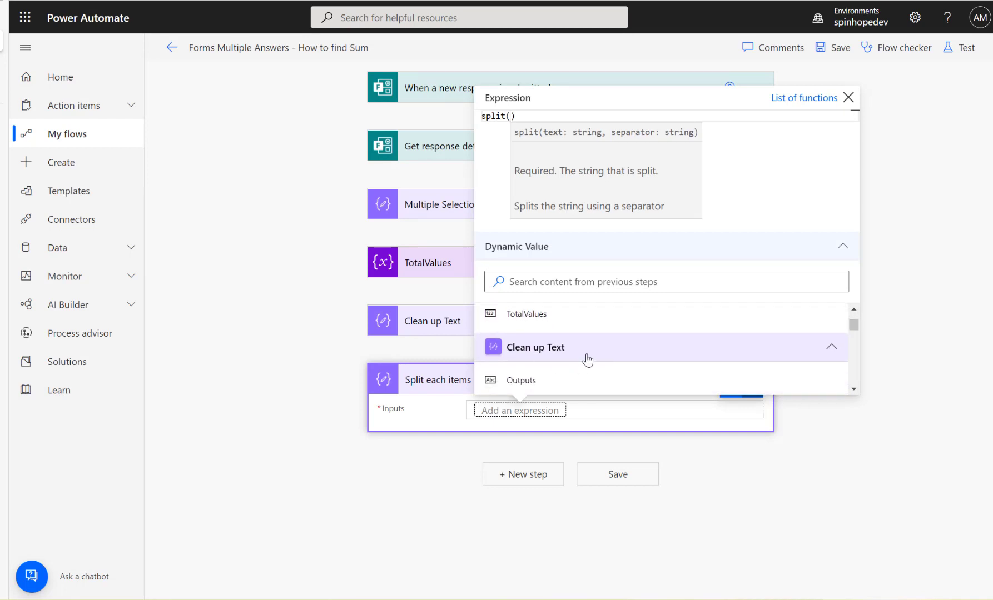
left_click(523, 381)
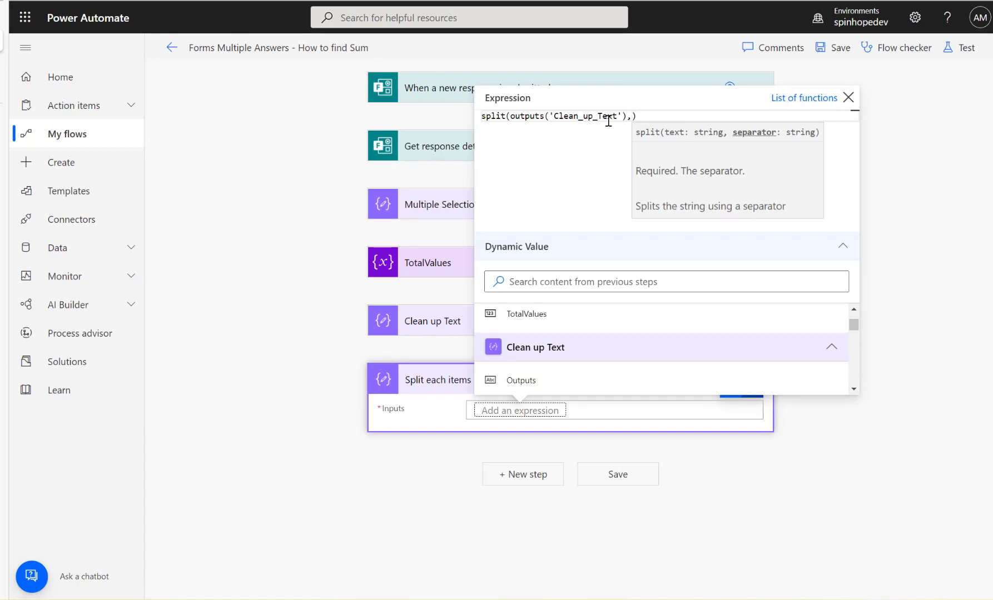
type("',")
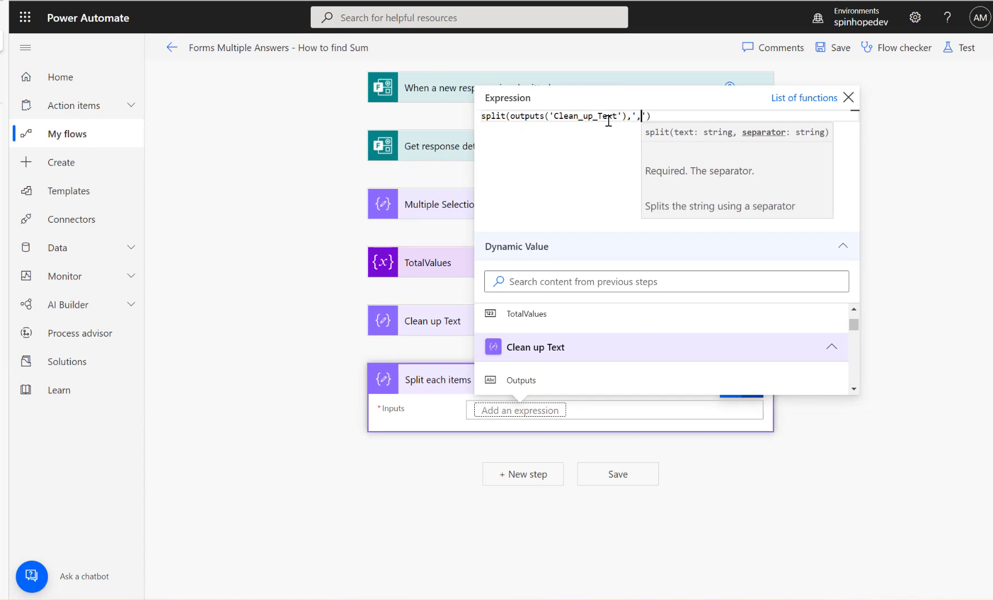
key("Return")
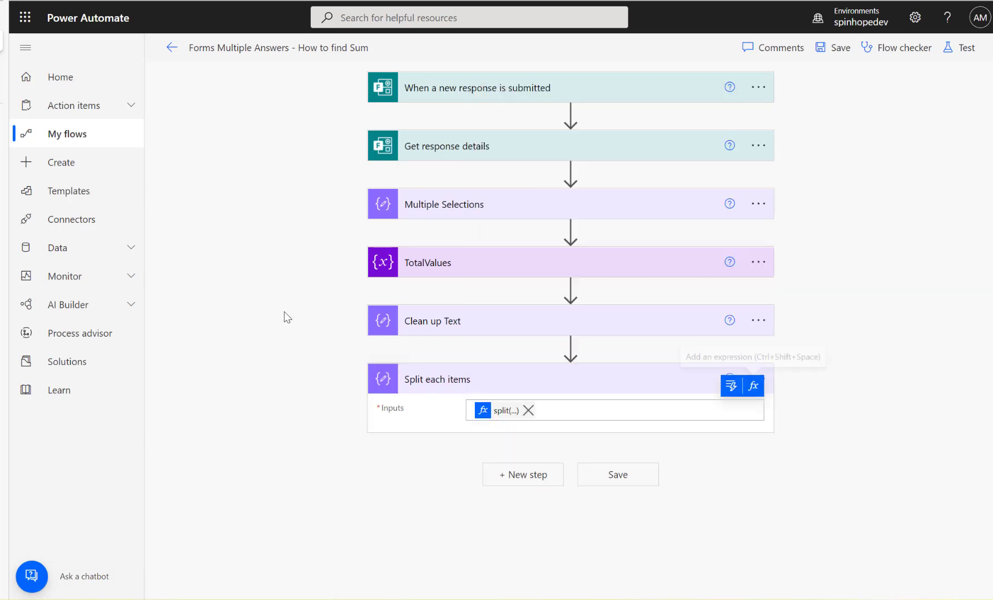
Step: Add an Apply to each control after Split each items that loops over the Split each items Outputs
left_click(504, 479)
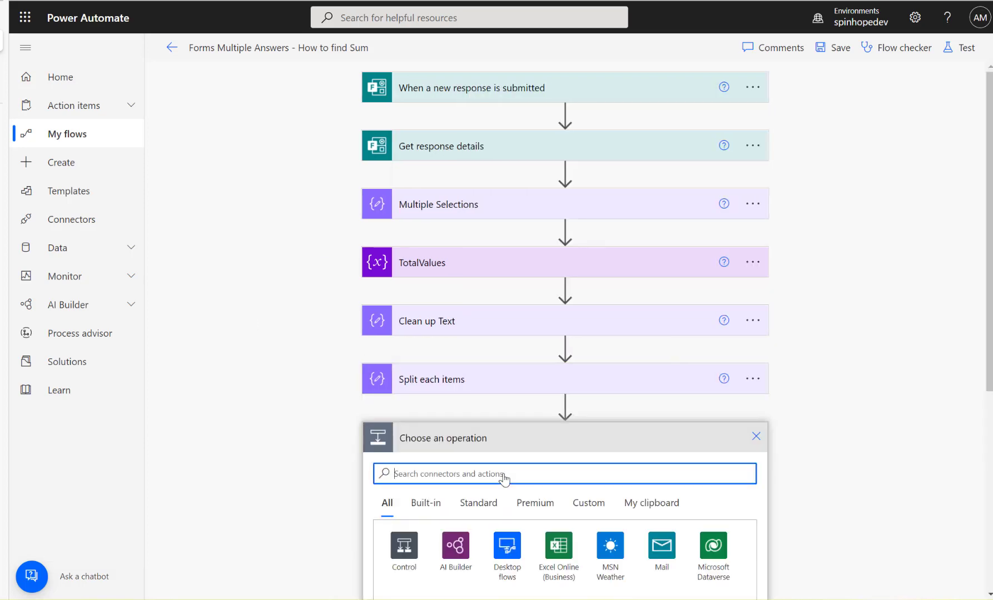
scroll(324, 458, "down", 3)
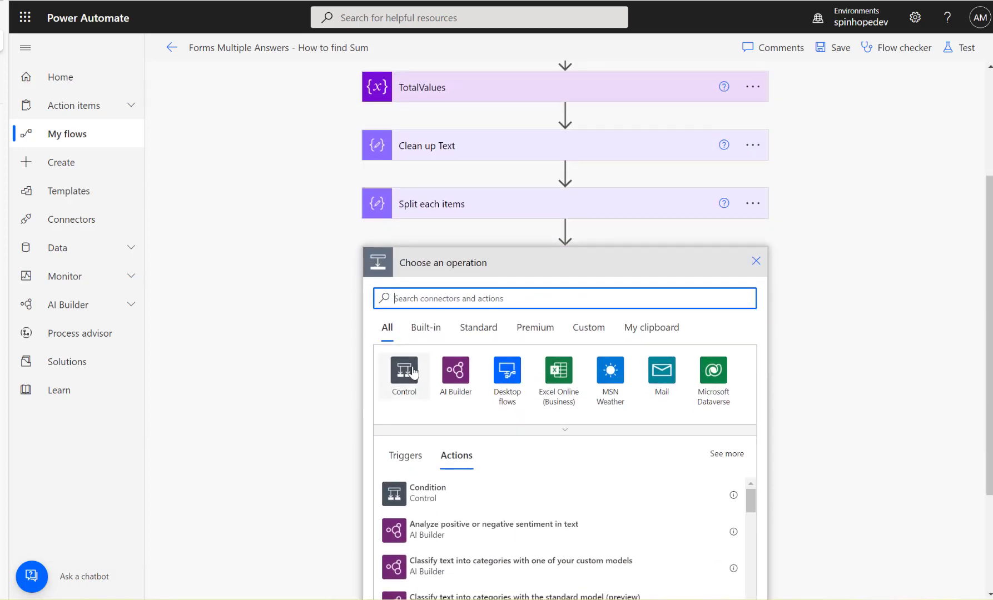
left_click(406, 377)
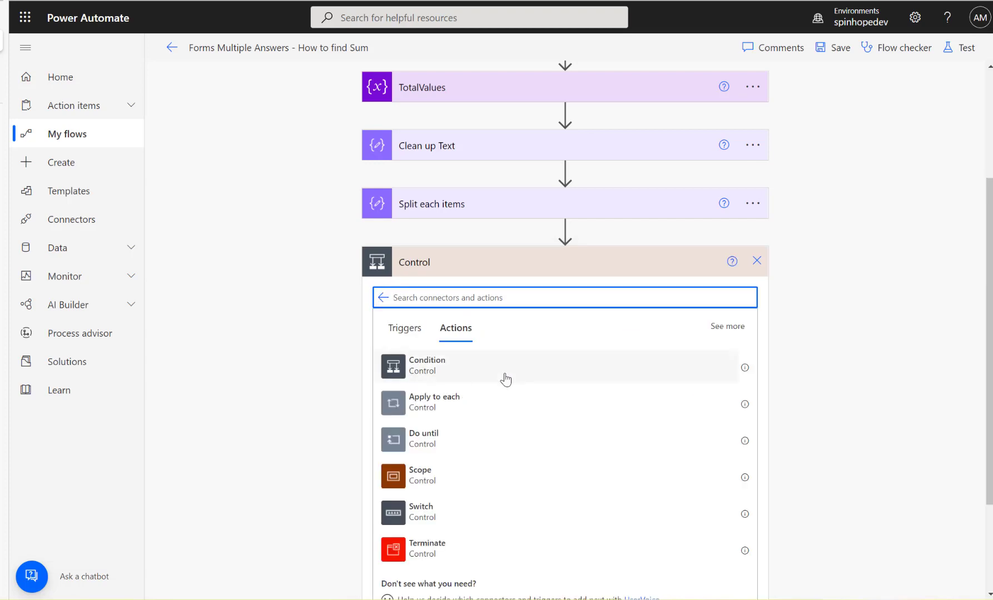
left_click(434, 403)
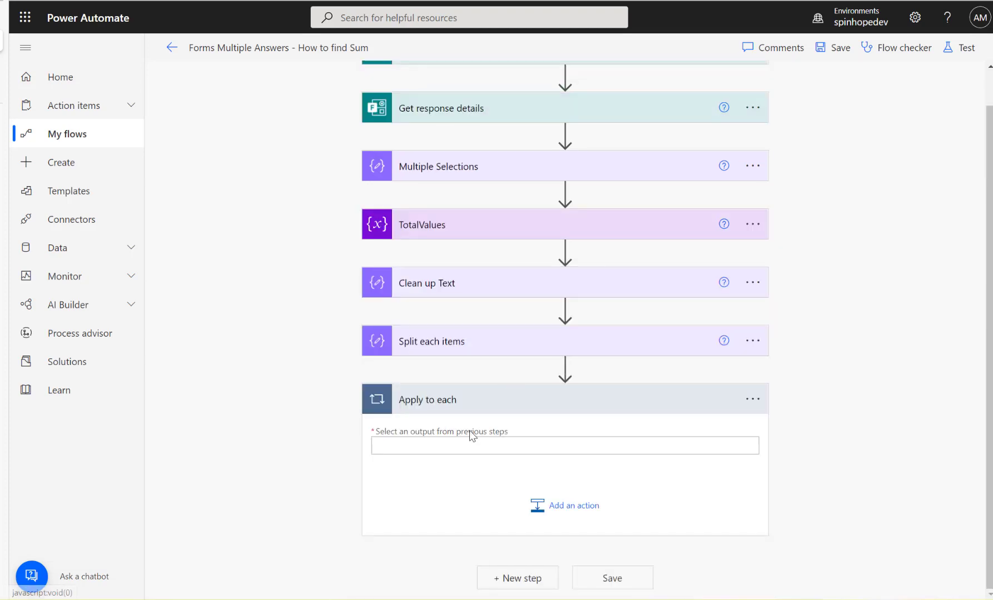
left_click(466, 442)
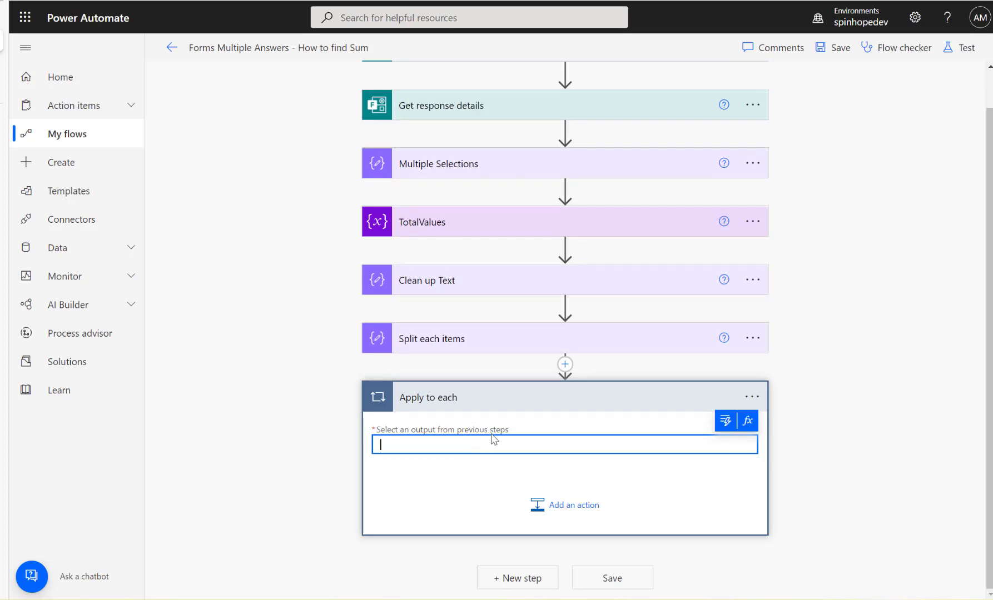
left_click(721, 422)
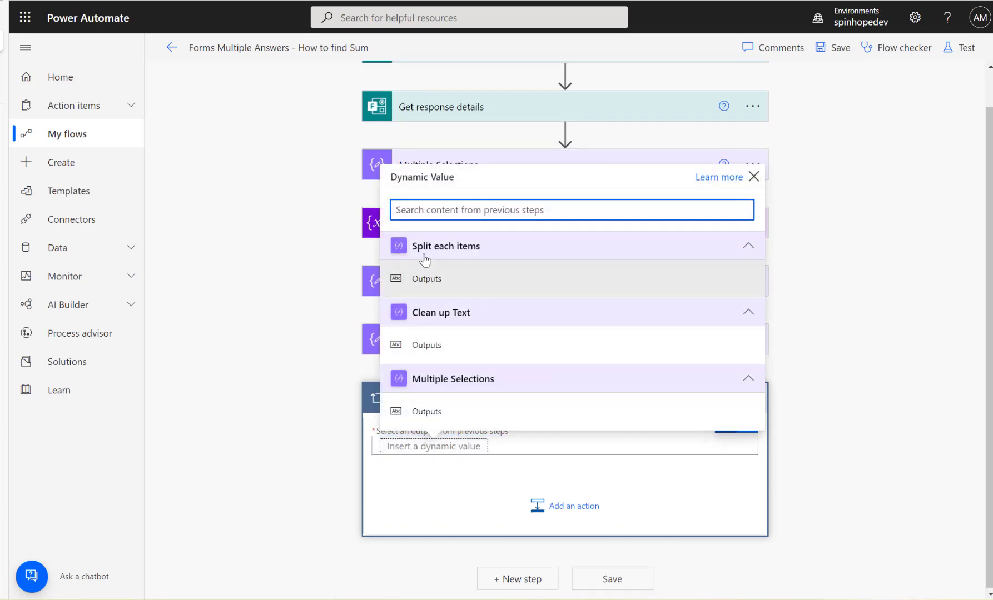
left_click(426, 282)
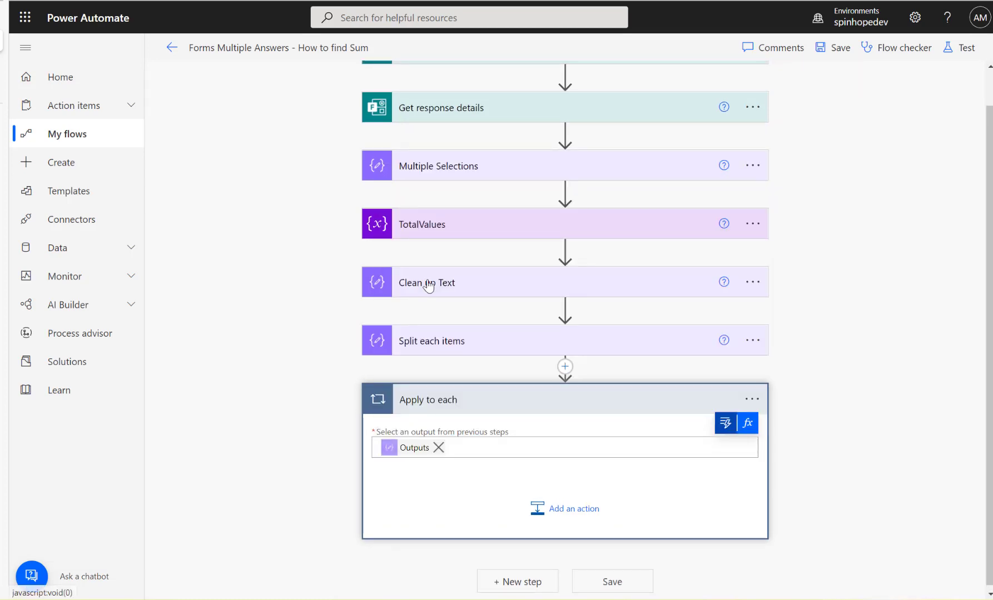
Step: Add a Data Operation Compose action inside the Apply to each loop
left_click(564, 515)
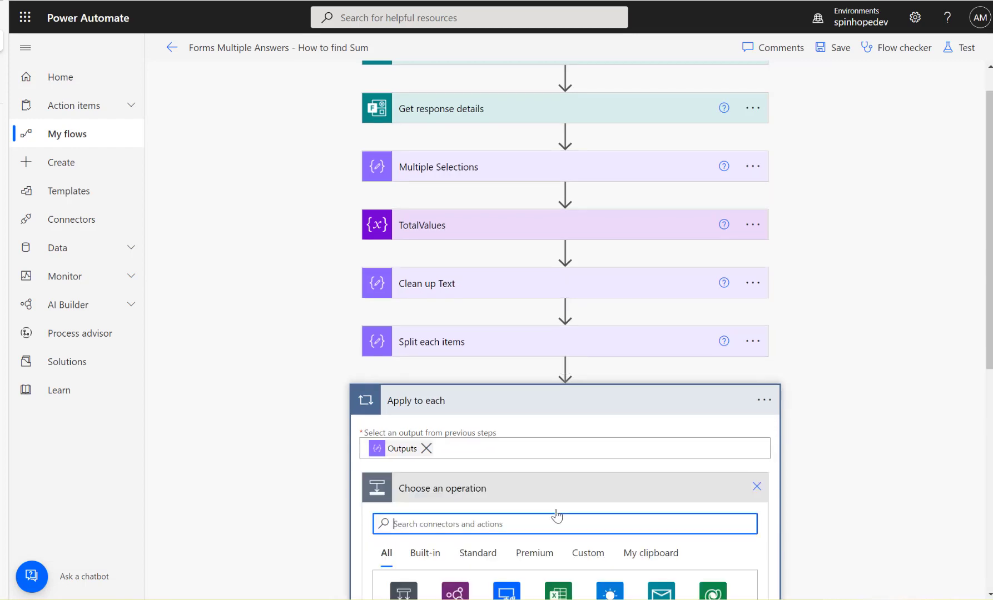
type("compose")
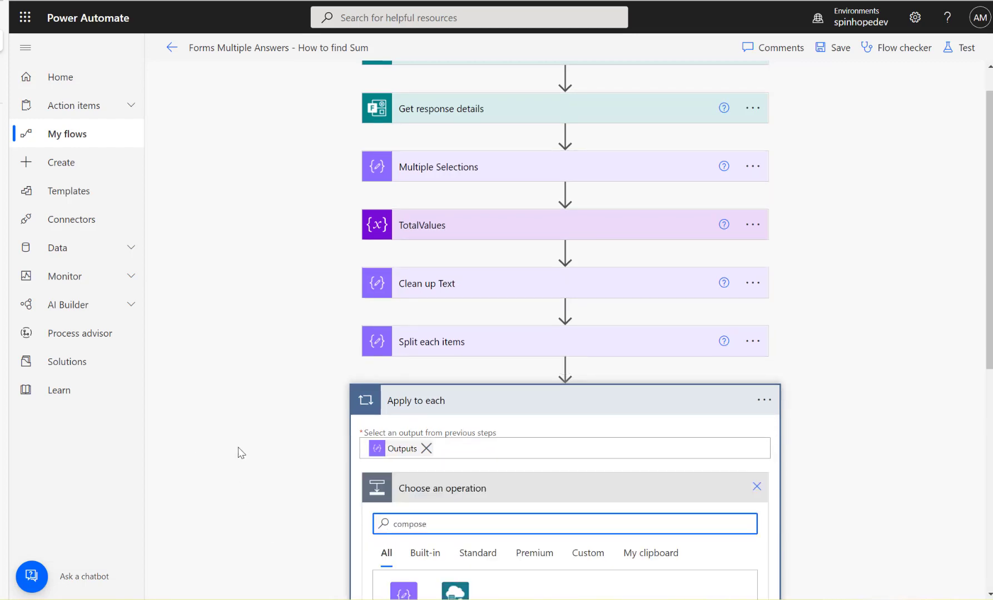
scroll(269, 454, "down", 3)
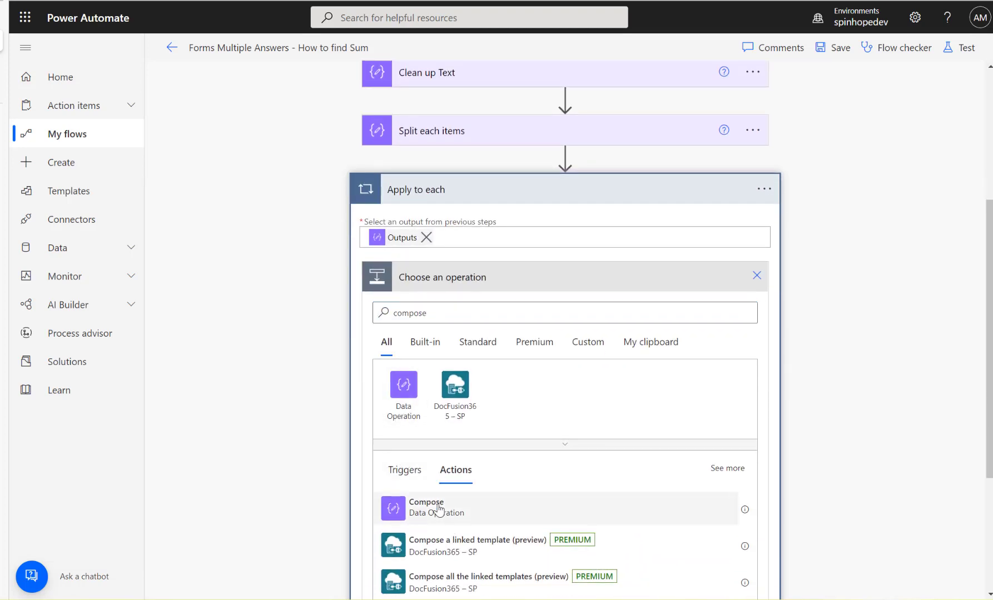
left_click(434, 505)
Step: Rename the Compose action inside the loop as "Each Item Text"
left_click(752, 402)
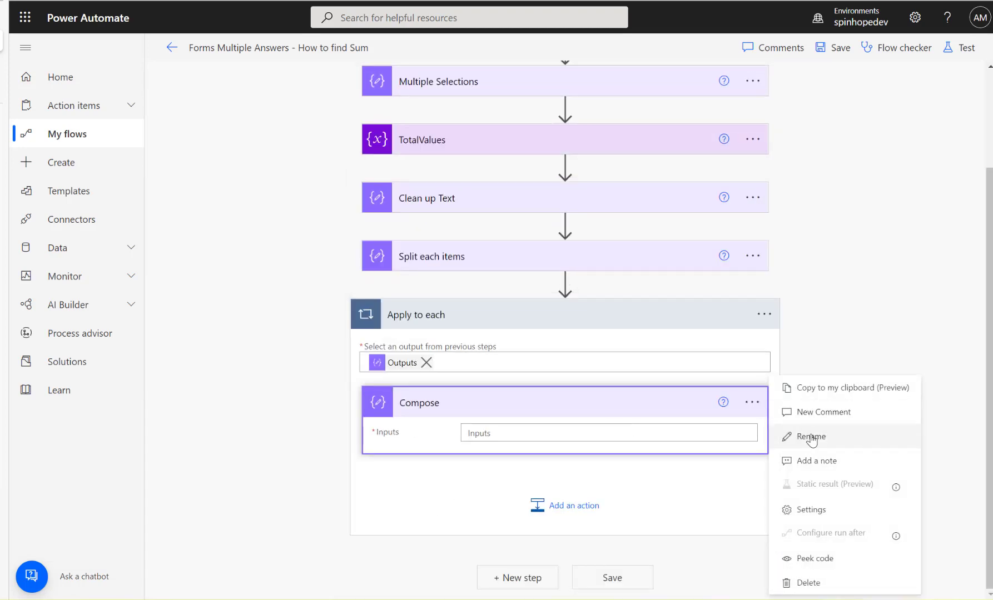
left_click(789, 437)
type("Each")
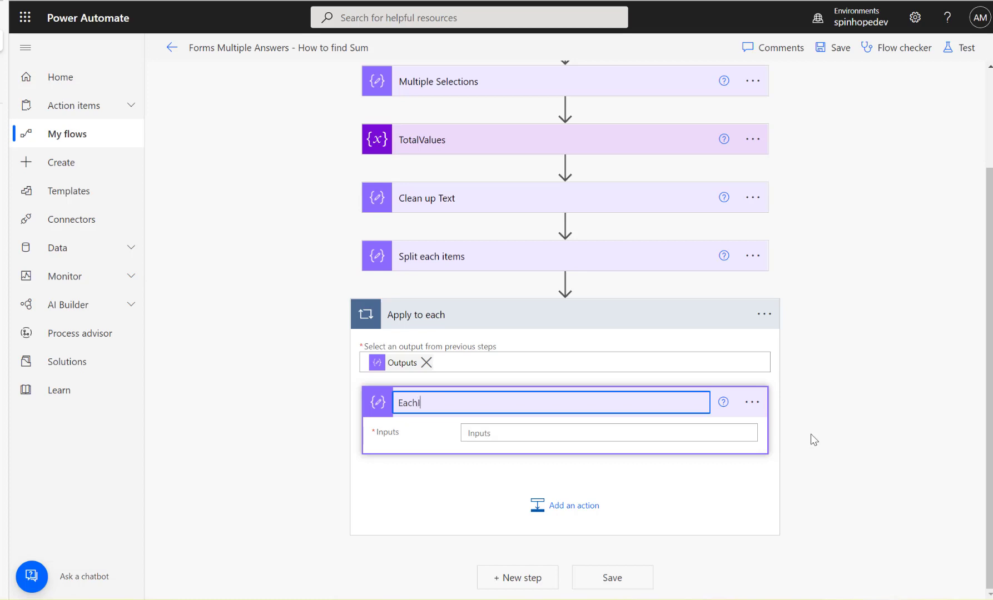
type(" Item Value")
double_click(453, 404)
type("Text")
left_click(304, 397)
Step: Set the Each Item Text inputs to the expression item()
left_click(496, 432)
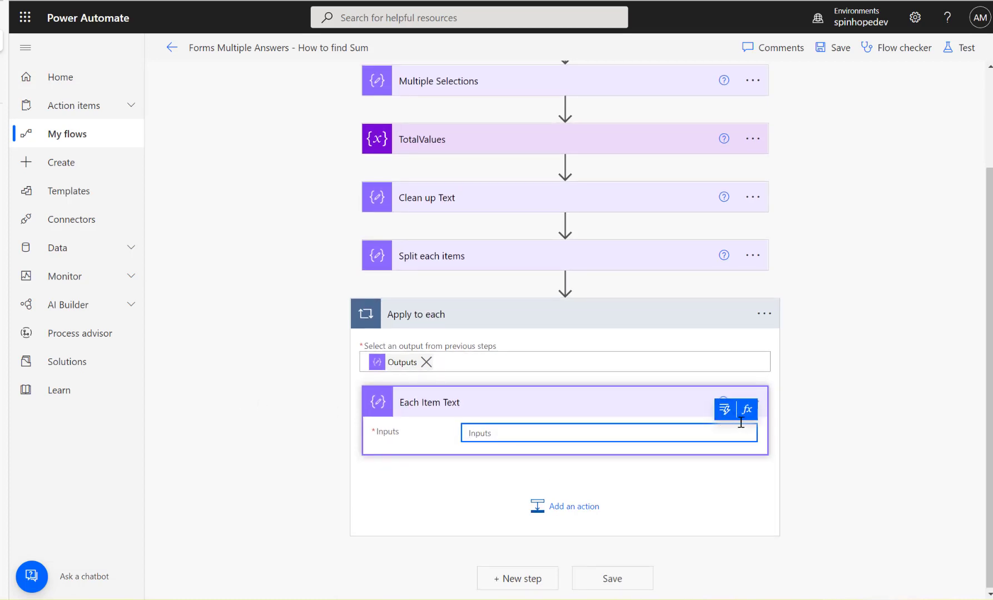
left_click(747, 410)
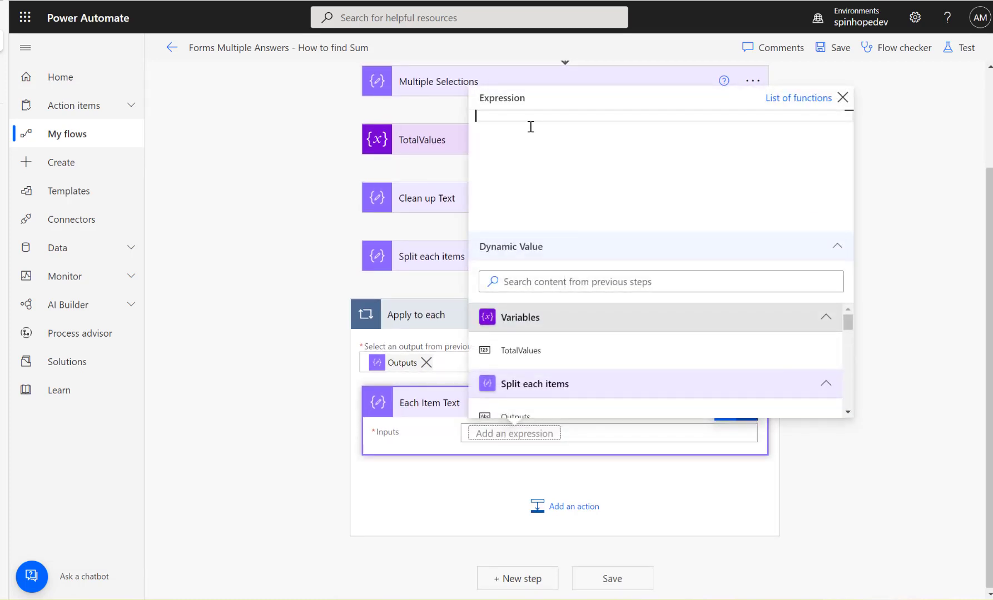
type("item()")
left_click(287, 331)
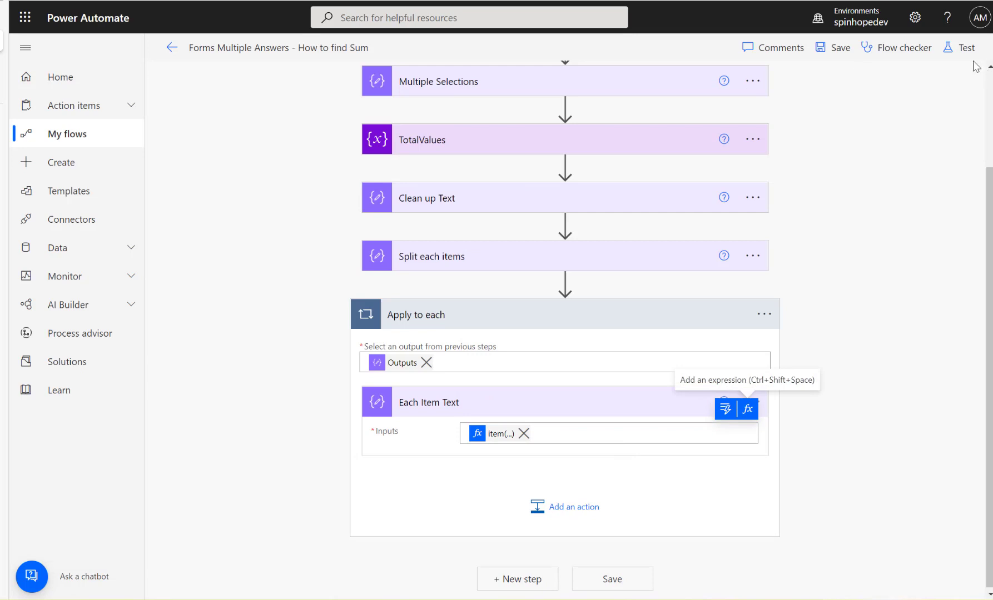
Step: Save and test the flow with the most recent successful trigger, and compare the Split each items outputs with the loop's Each Item Text
left_click(960, 48)
left_click(838, 190)
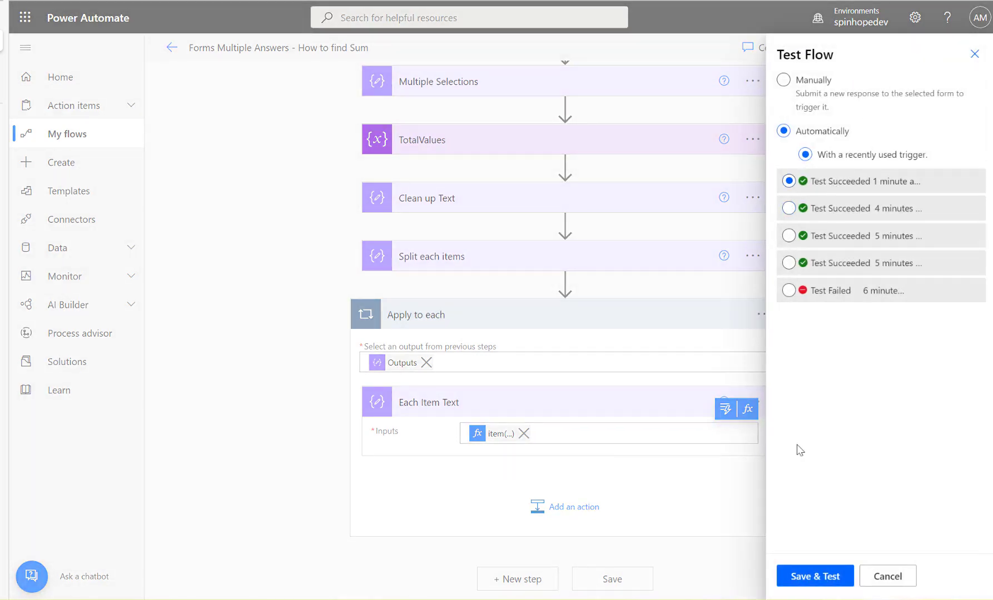
left_click(818, 578)
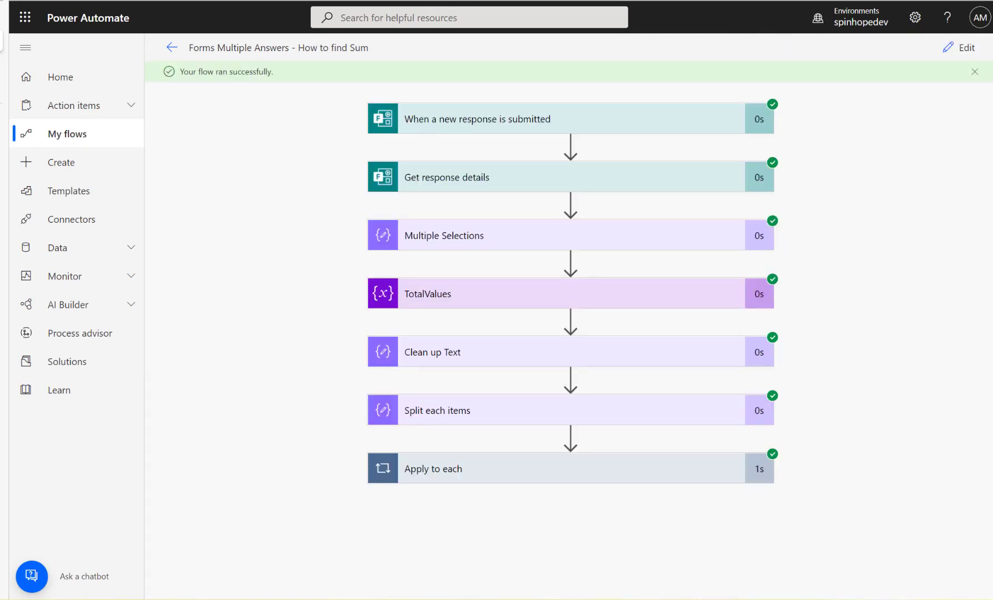
left_click(462, 464)
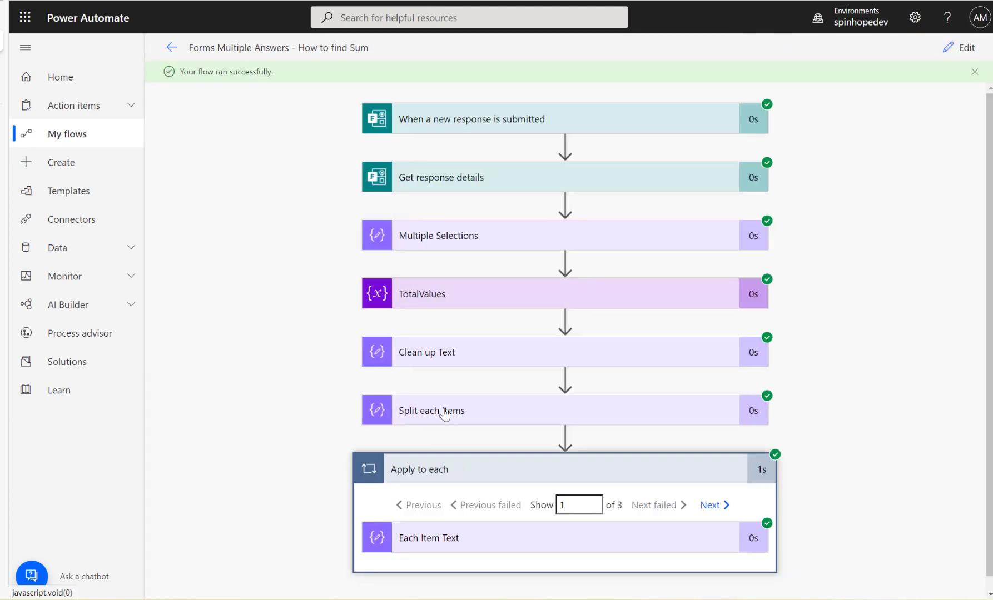
left_click(450, 409)
scroll(434, 446, "down", 3)
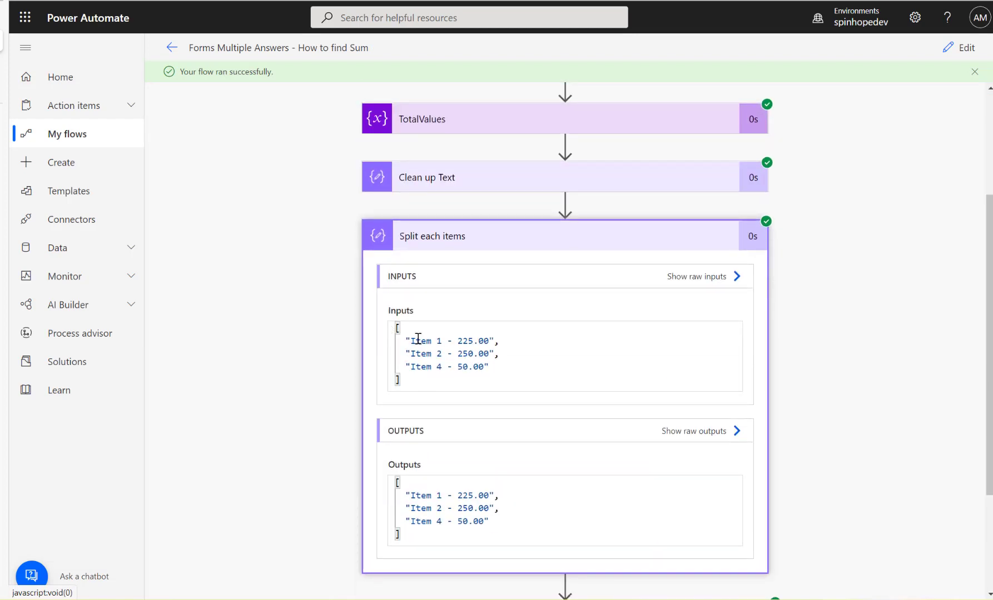
scroll(311, 391, "down", 3)
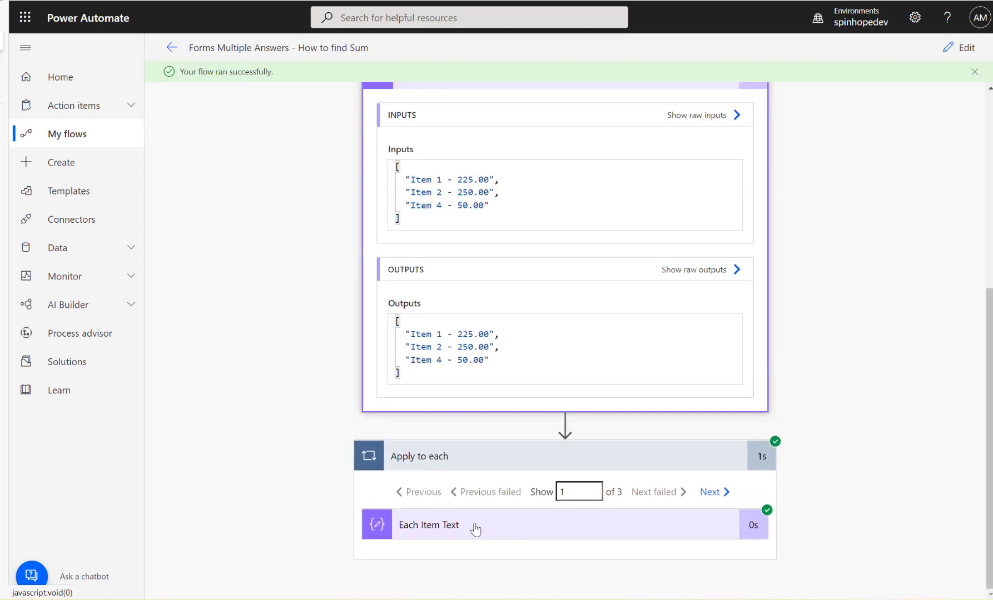
scroll(357, 499, "down", 4)
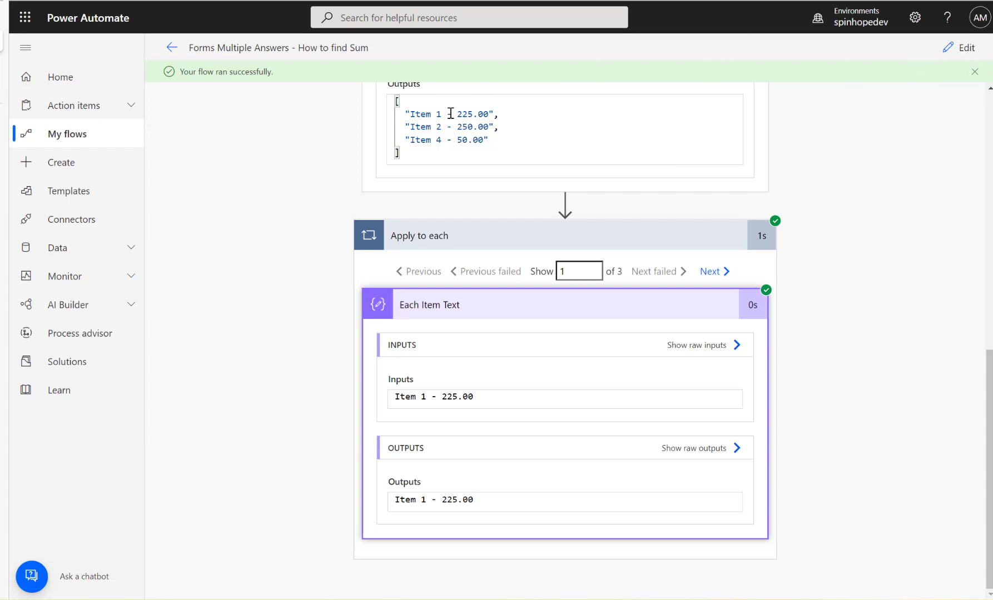
left_click_drag(457, 116, 489, 115)
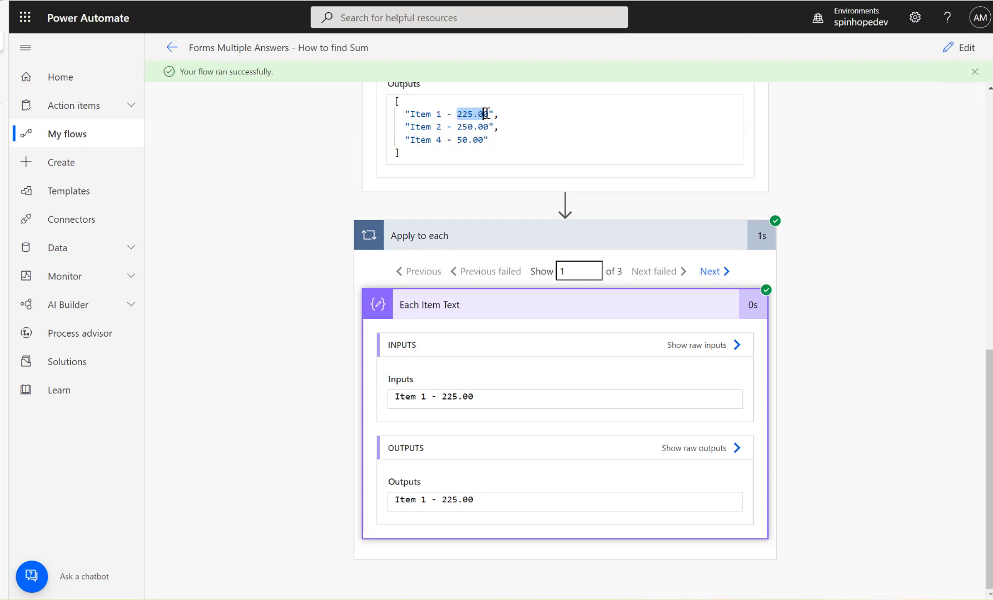
Step: Return to editing the flow and add a Data Operation Compose action after Each Item Text inside the Apply to each loop
left_click(956, 54)
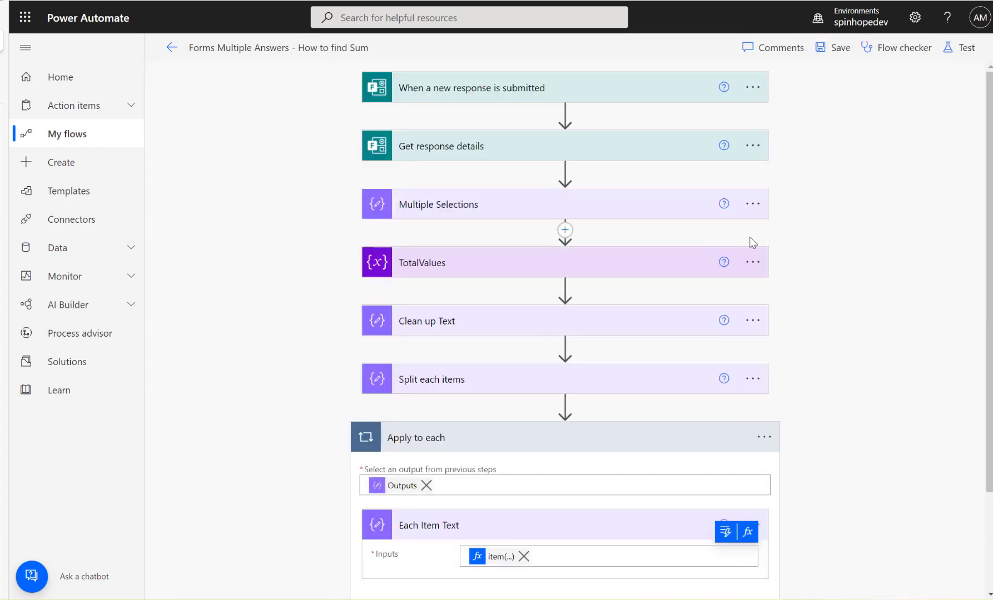
scroll(883, 276, "down", 2)
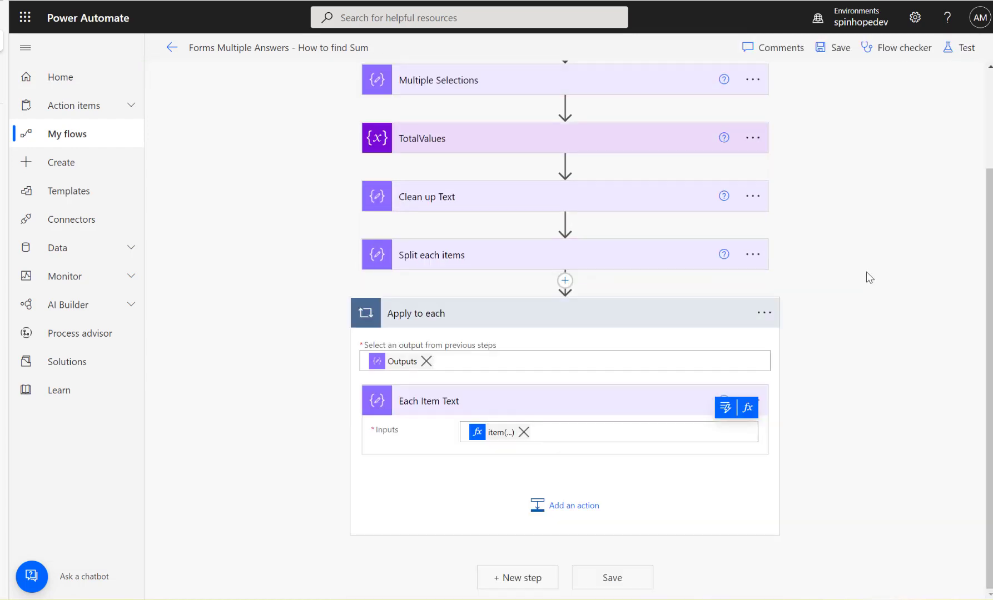
left_click(561, 507)
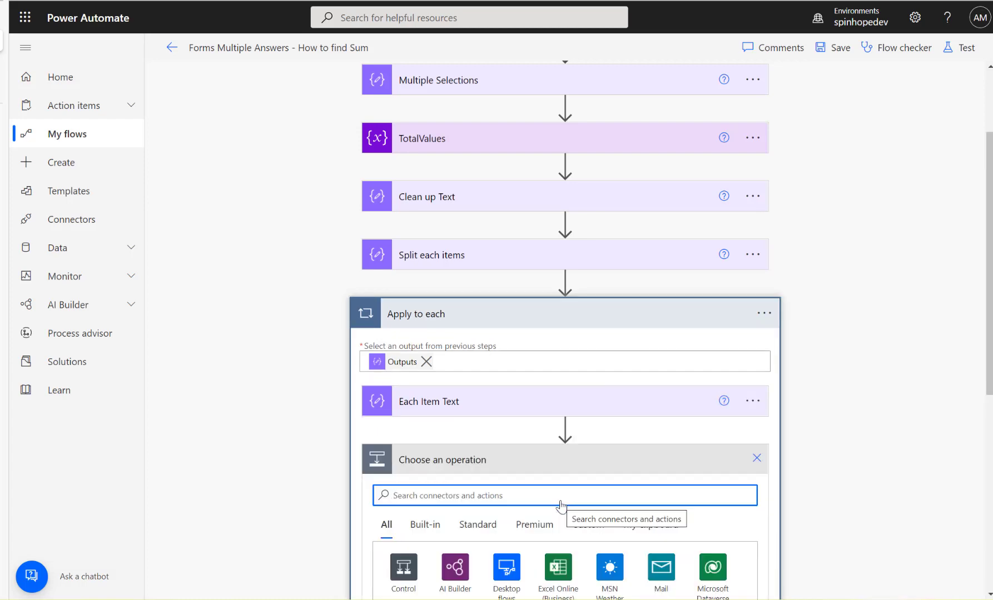
scroll(520, 483, "down", 2)
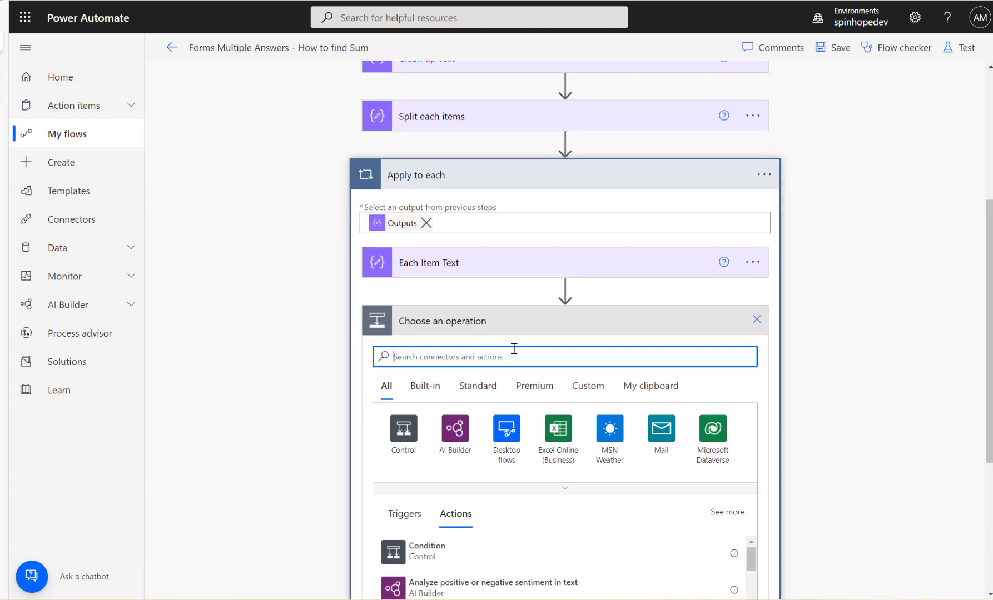
type("compose")
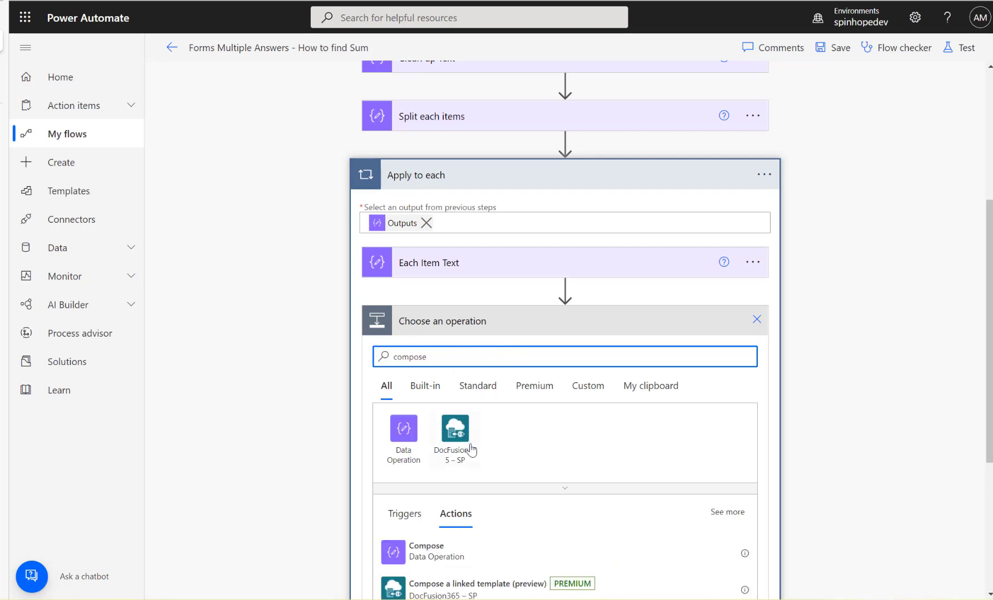
left_click(442, 547)
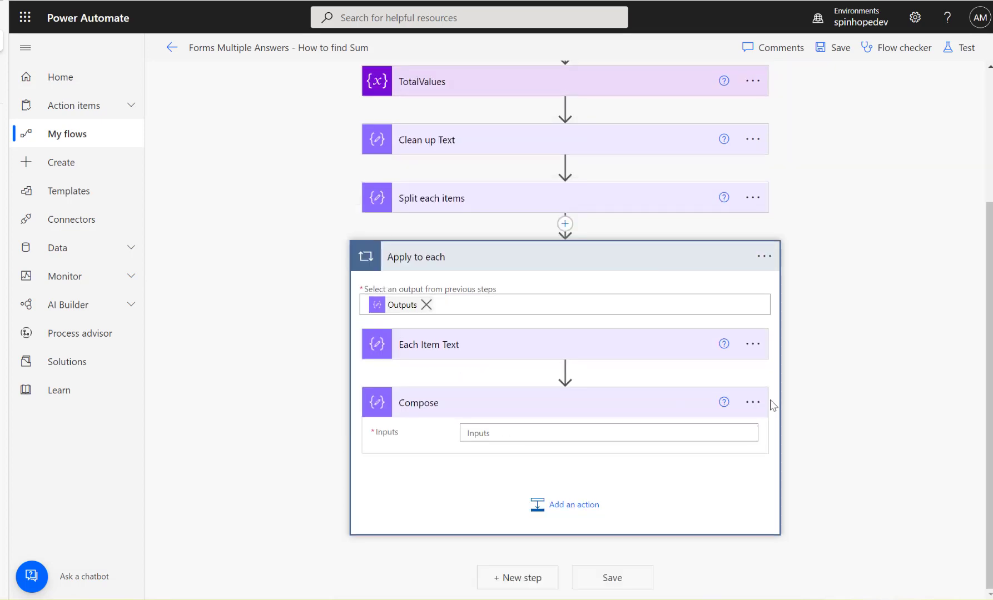
Step: Rename the new Compose action inside the loop as "Each Item Value"
left_click(752, 402)
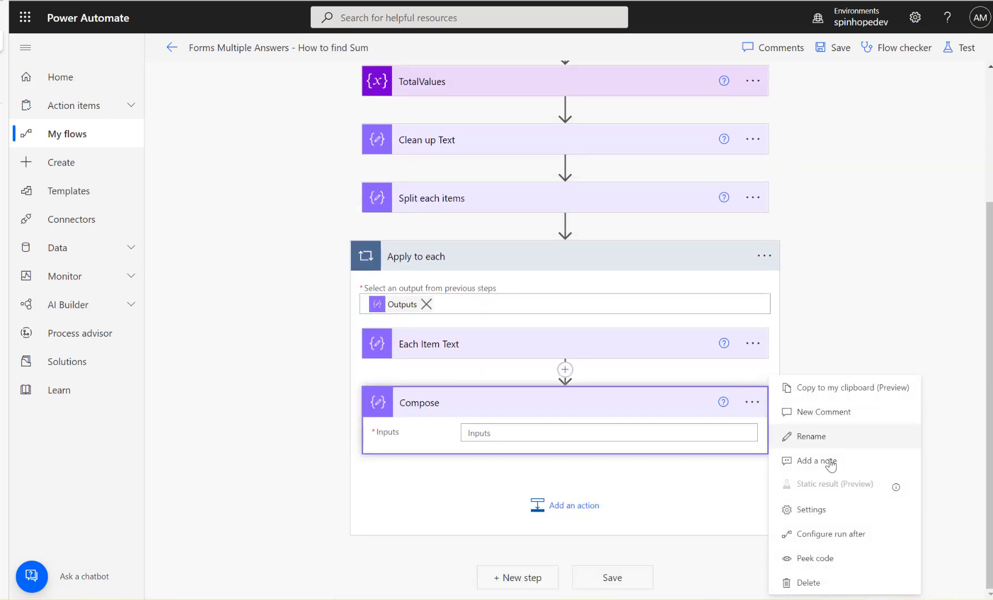
left_click(812, 437)
type("Each Item Value")
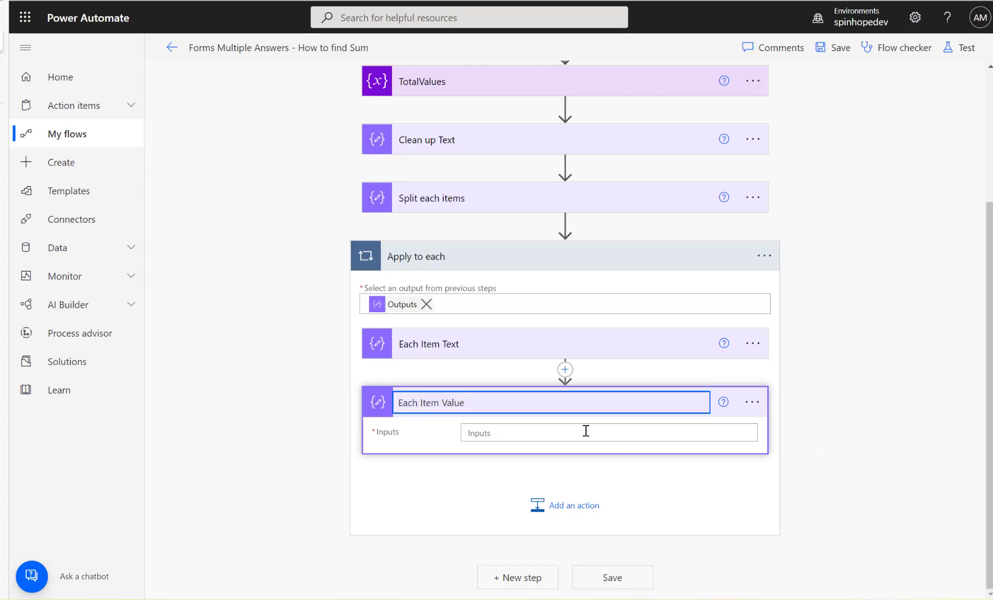
Step: Set the Each Item Value inputs to the expression split(outputs('Each_Item_Text'),' - ')
left_click(522, 438)
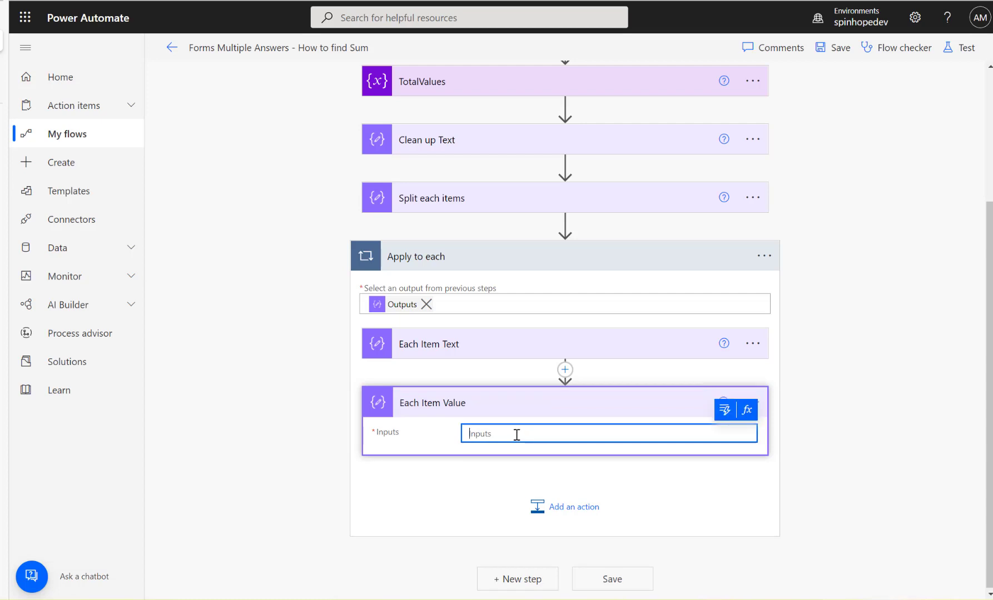
left_click(747, 409)
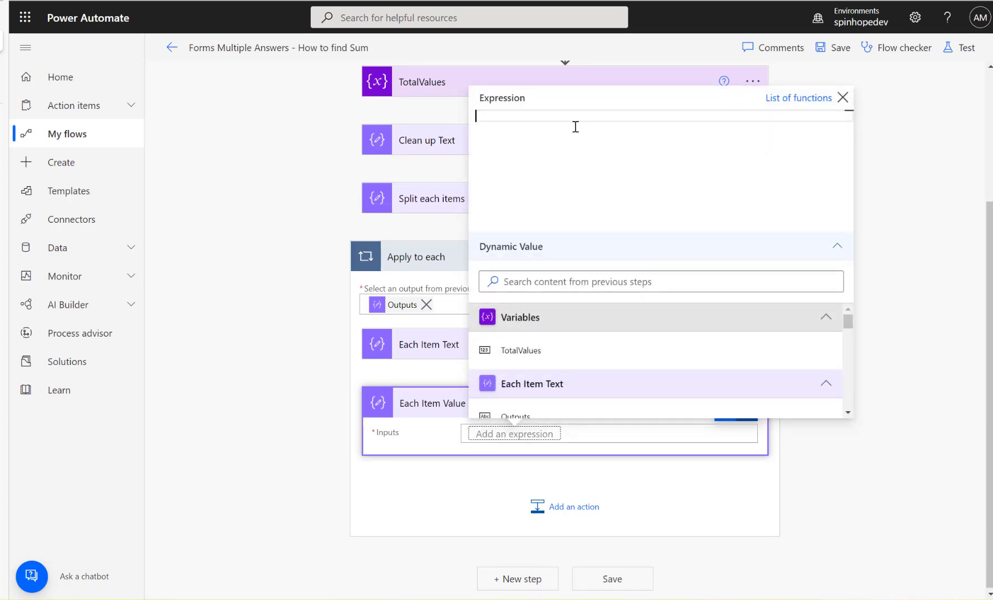
type("split(")
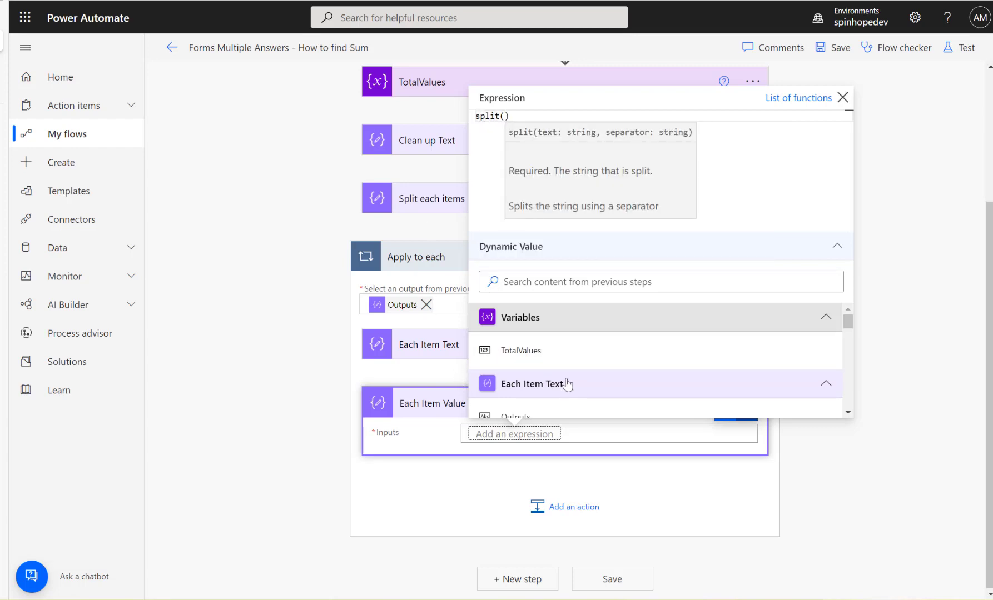
scroll(567, 383, "down", 1)
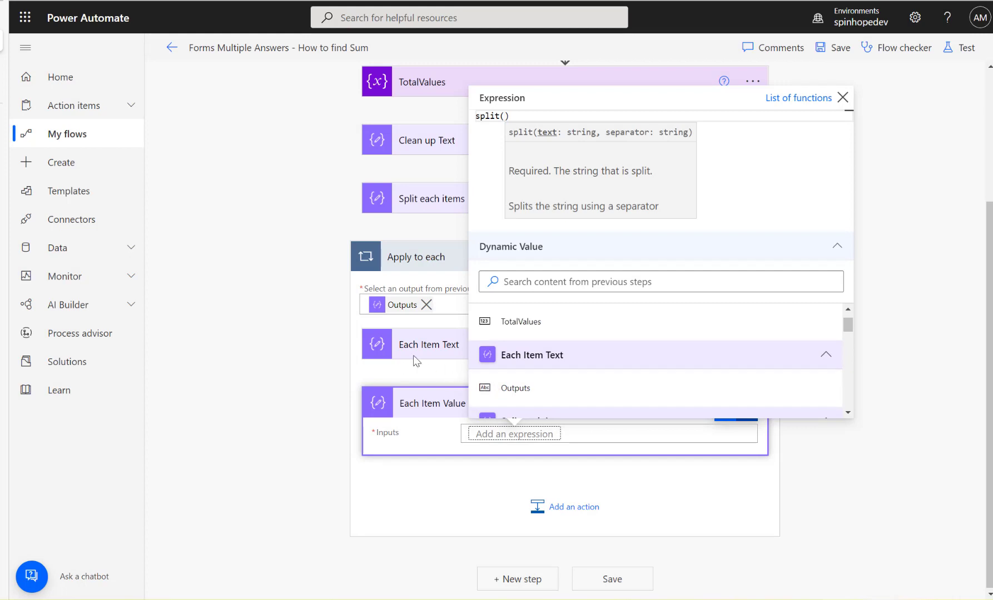
left_click(528, 388)
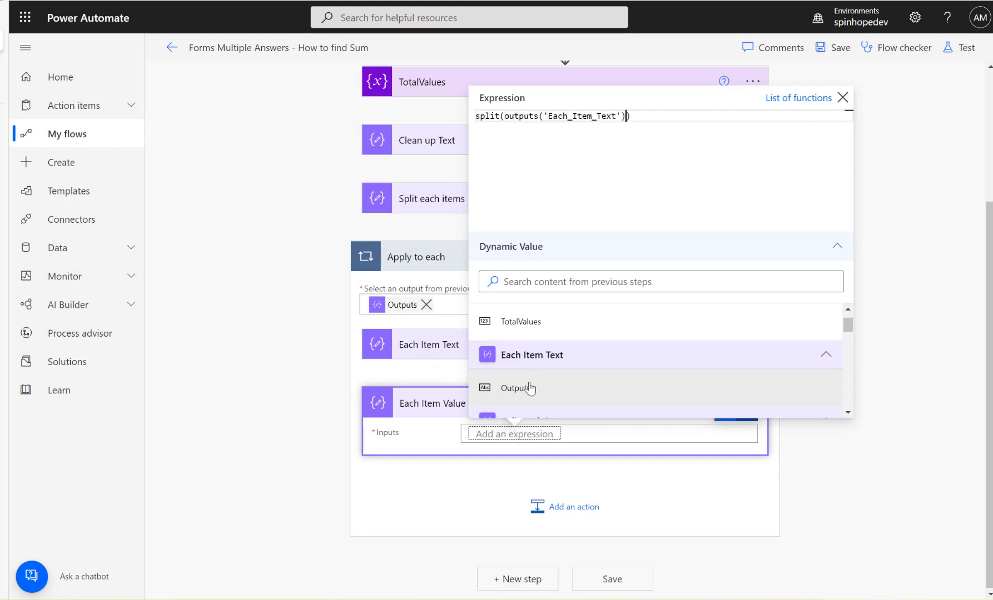
type(",")
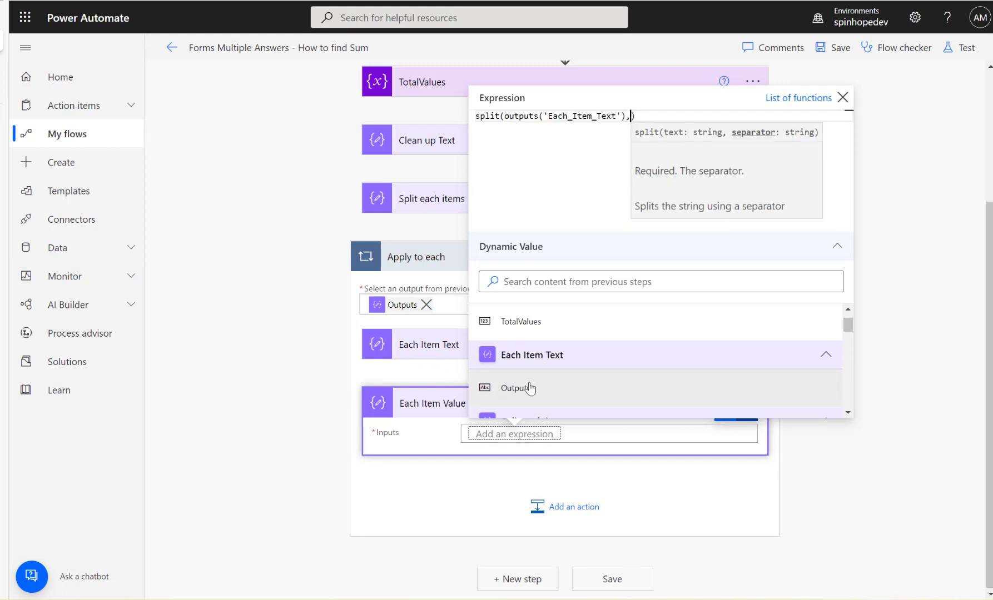
type("'")
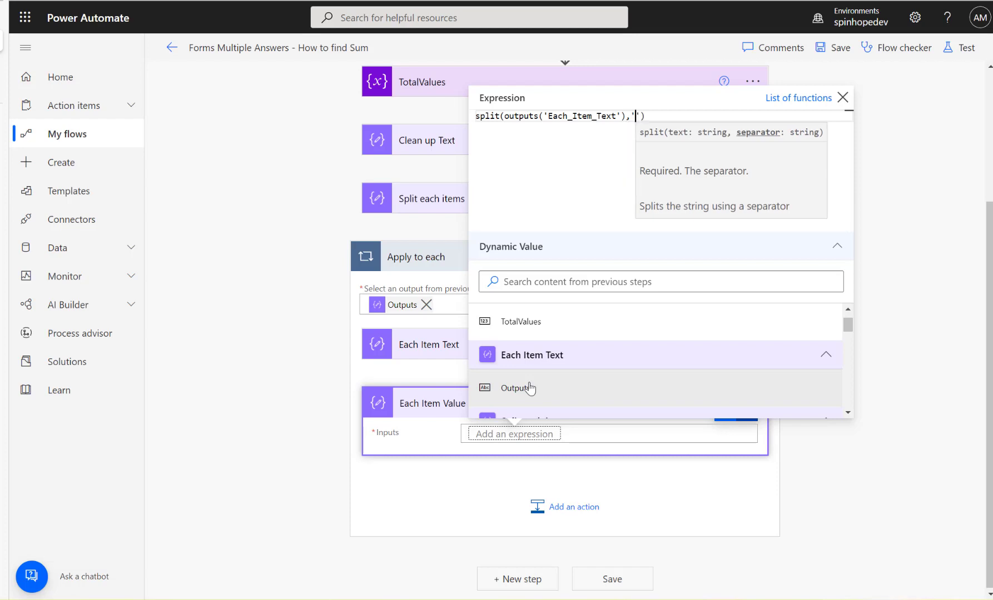
type(" -")
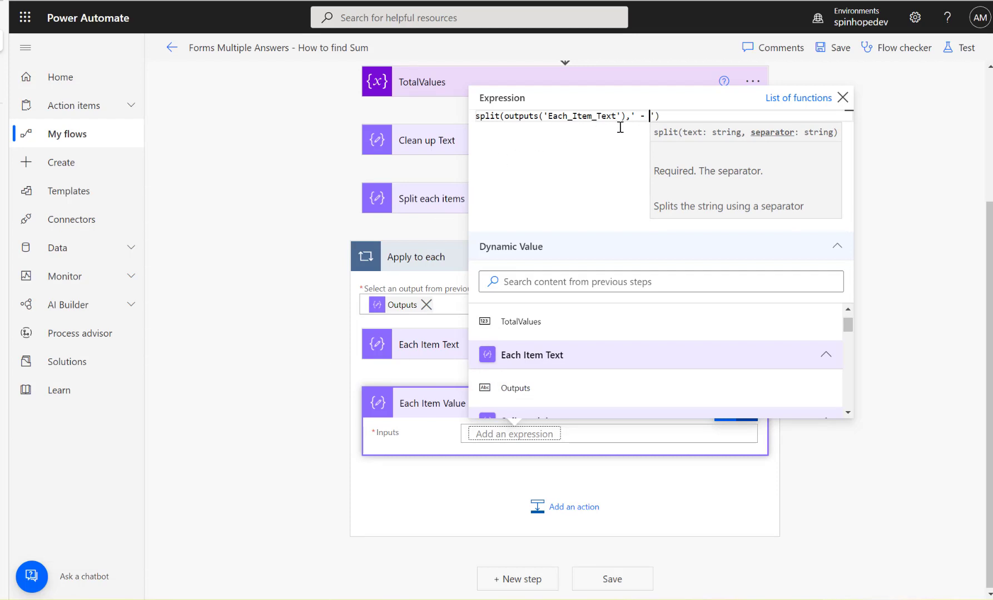
left_click(489, 116)
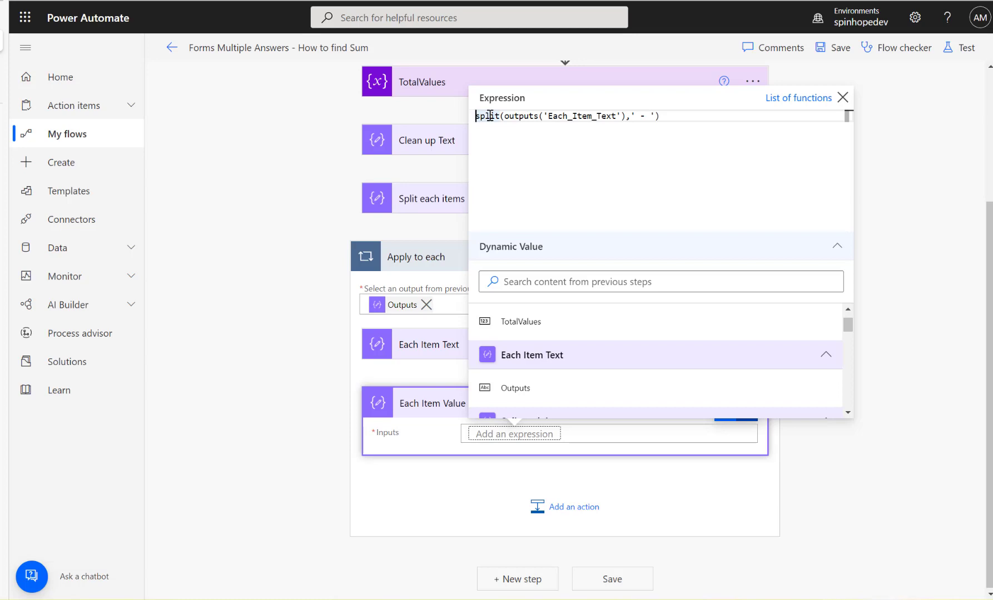
left_click(223, 275)
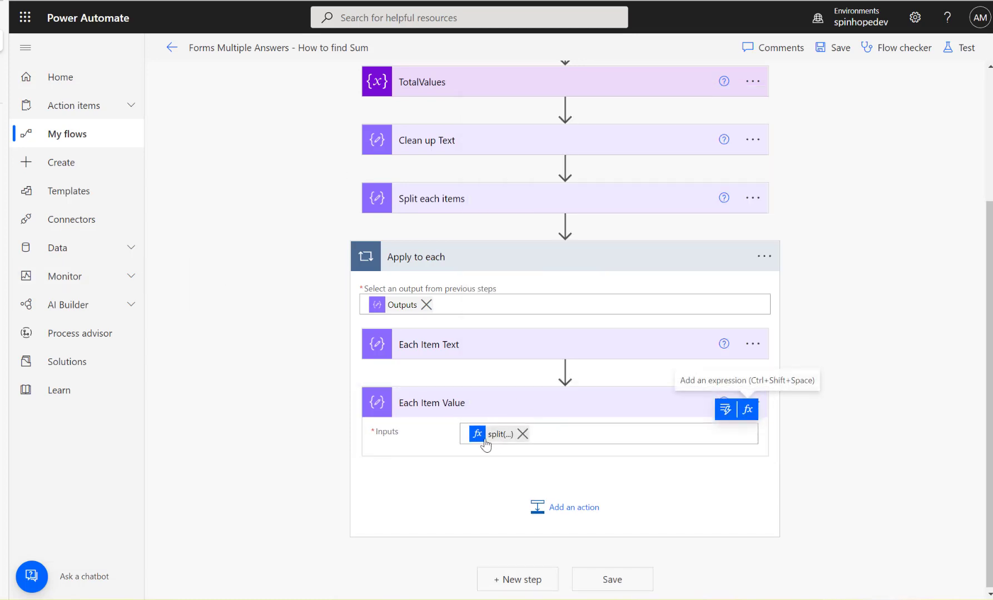
Step: Save and test the flow with a recently used trigger, and inspect the split parts in the loop's Each Item Value results
left_click(957, 47)
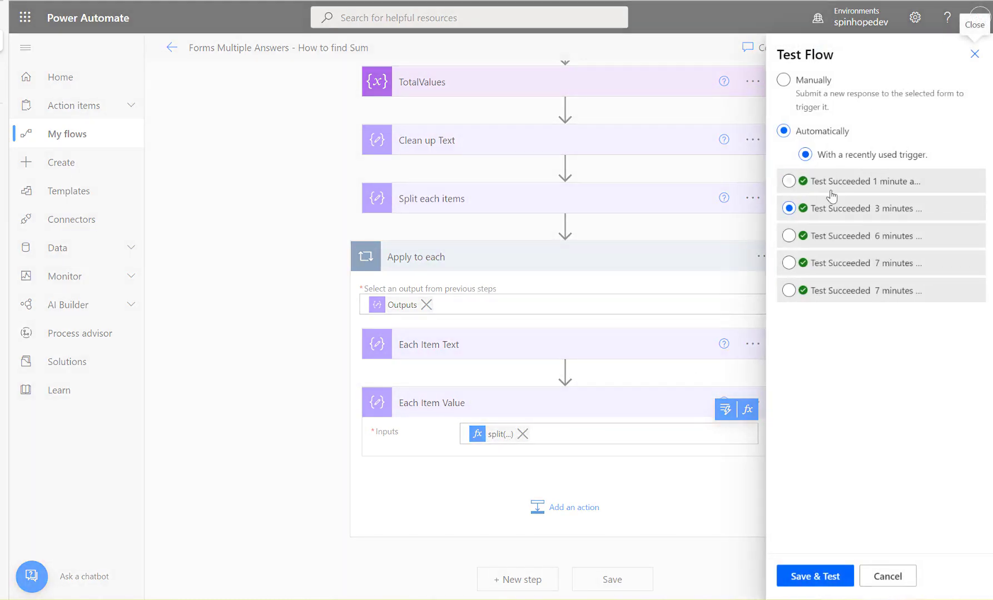
left_click(815, 576)
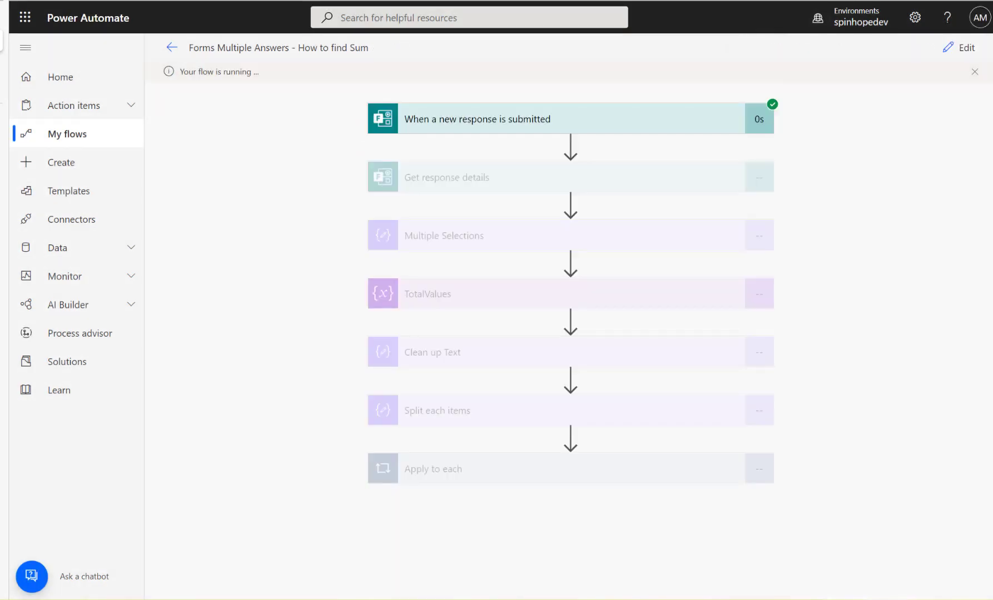
left_click(488, 476)
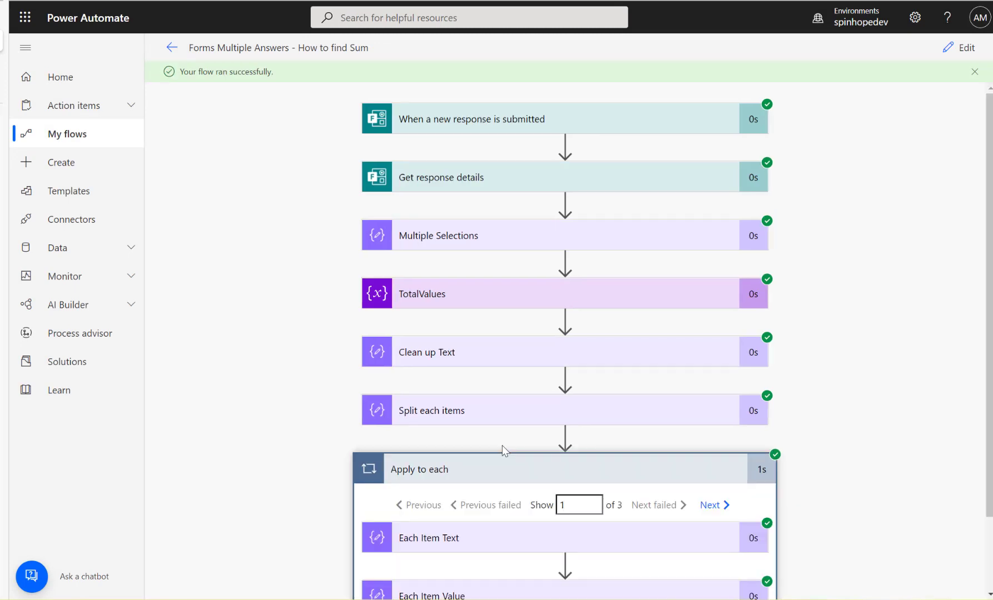
scroll(451, 499, "down", 2)
left_click(452, 507)
scroll(530, 493, "down", 4)
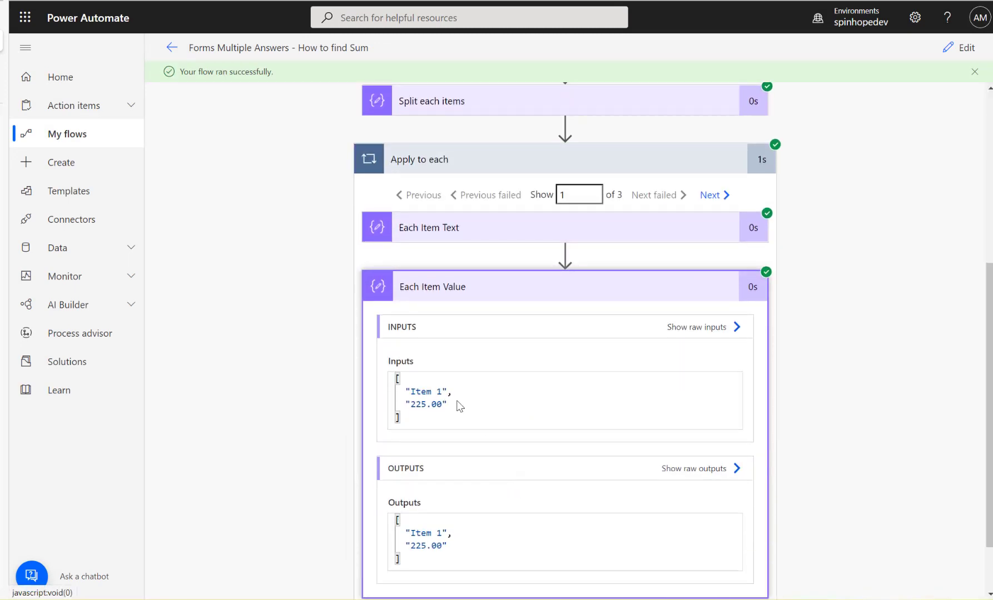
left_click_drag(404, 393, 458, 392)
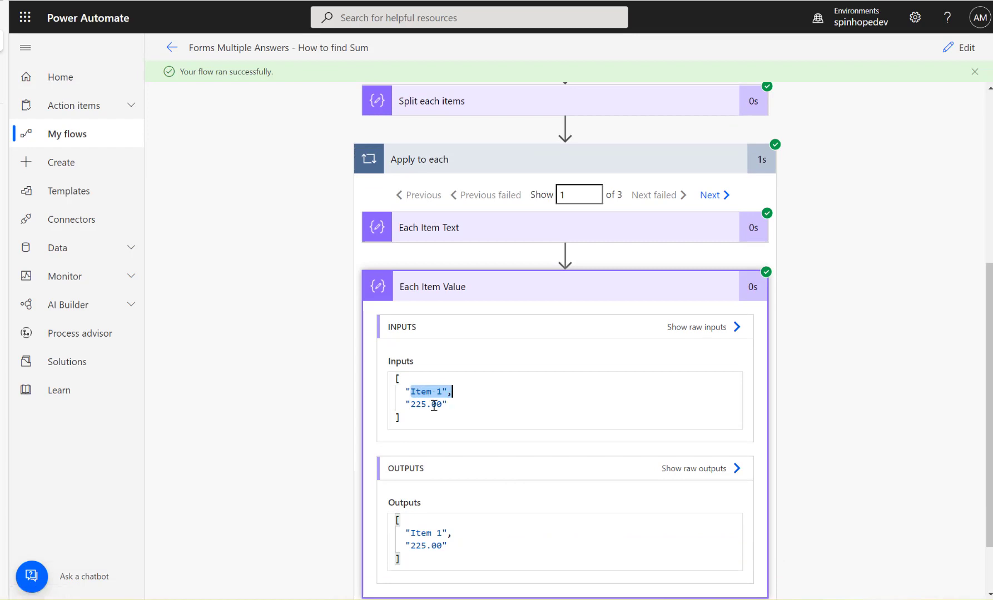
left_click(453, 404)
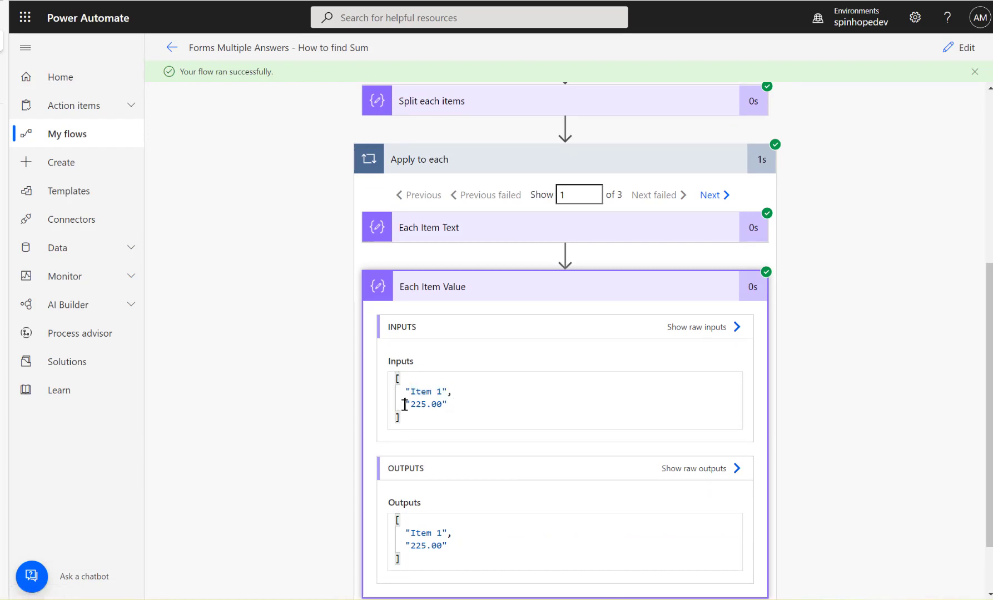
left_click_drag(404, 405, 458, 406)
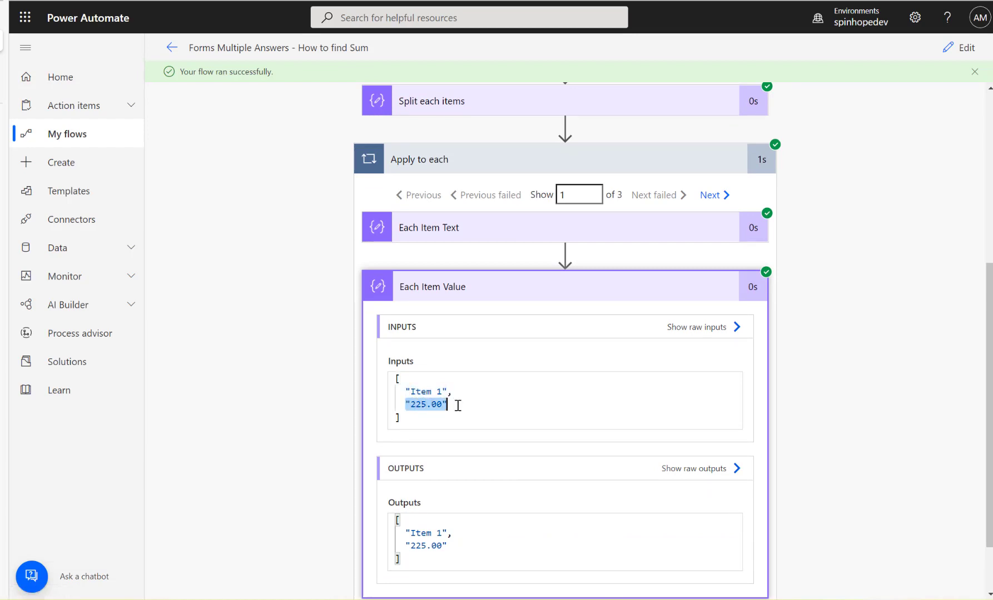
left_click(458, 405)
Step: Return to editing the flow and change the Each Item Value inputs to the expression last(split(outputs('Each_Item_Text'),' - '))
left_click(961, 47)
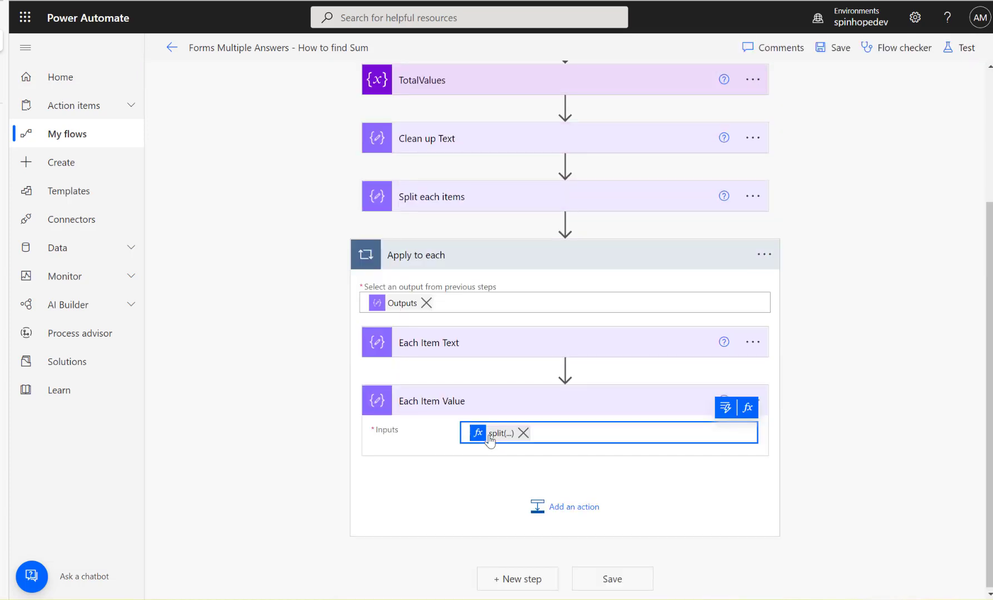
left_click(500, 433)
type("last(split(outputs('Each_Item_Text'),' -")
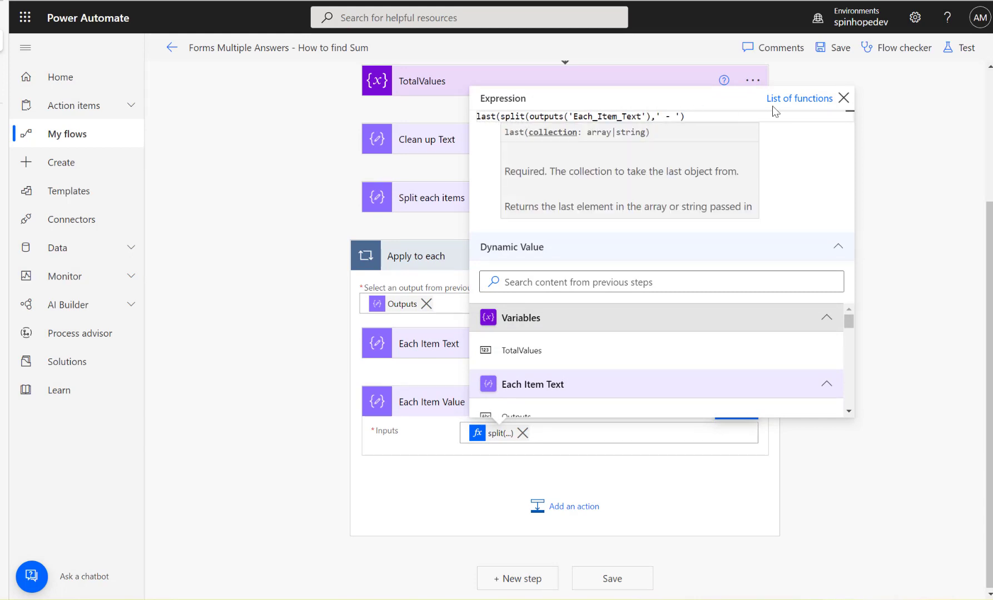
left_click(717, 118)
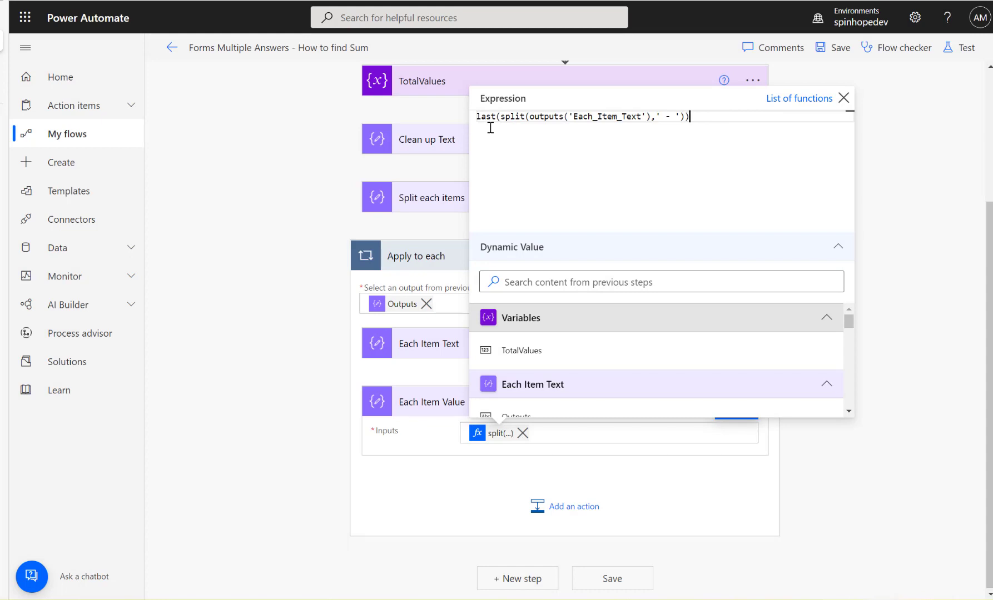
left_click(897, 222)
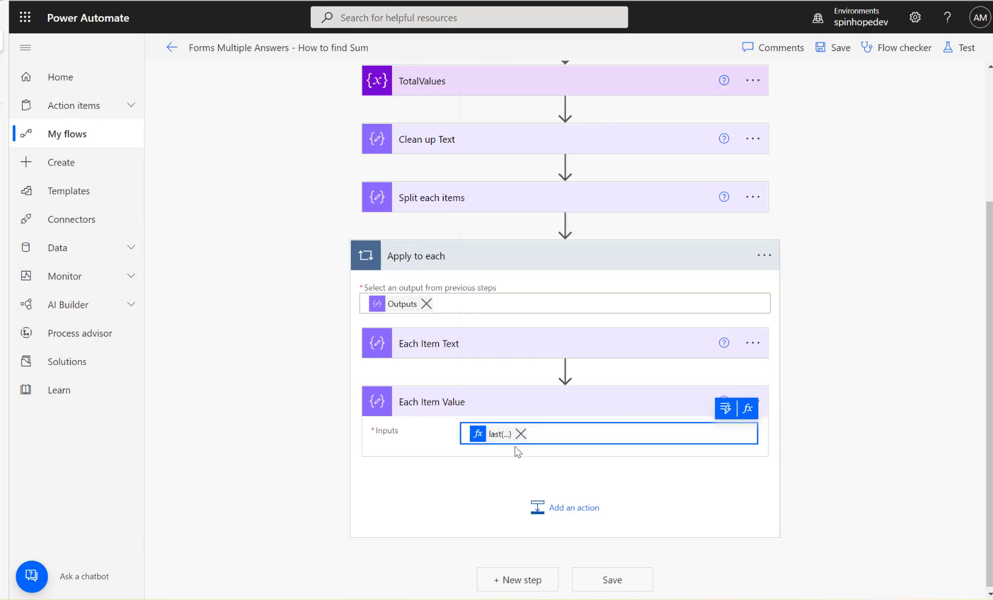
Step: Save and test the flow with a recently used trigger, and inspect the extracted price in the loop's Each Item Value results
left_click(958, 50)
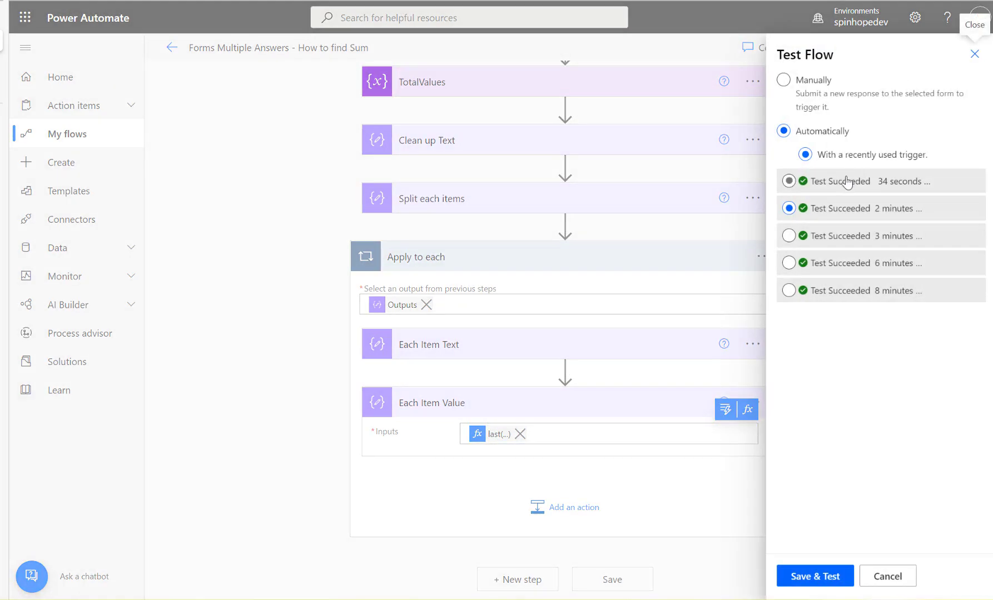
left_click(827, 579)
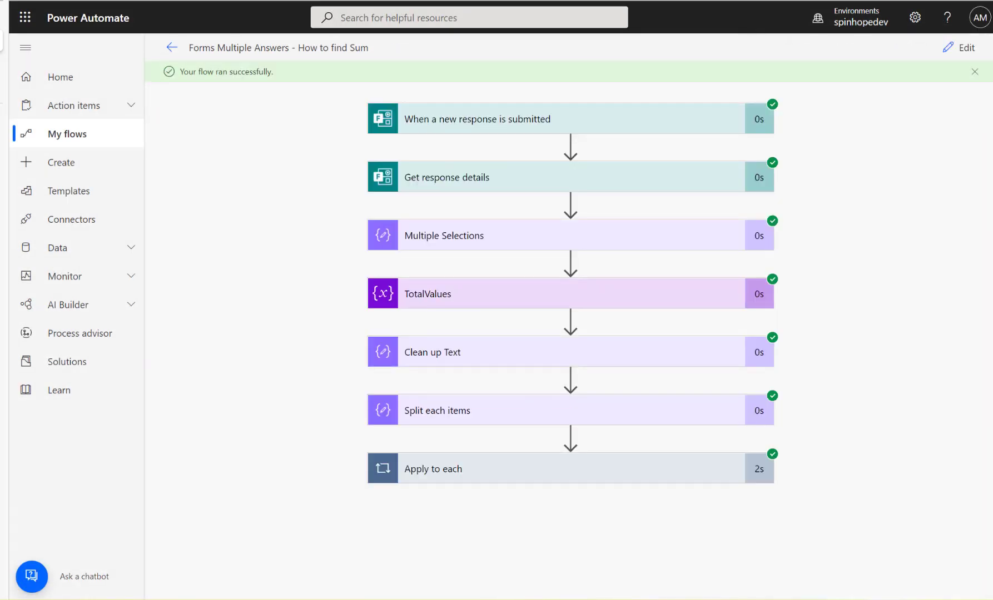
left_click(472, 470)
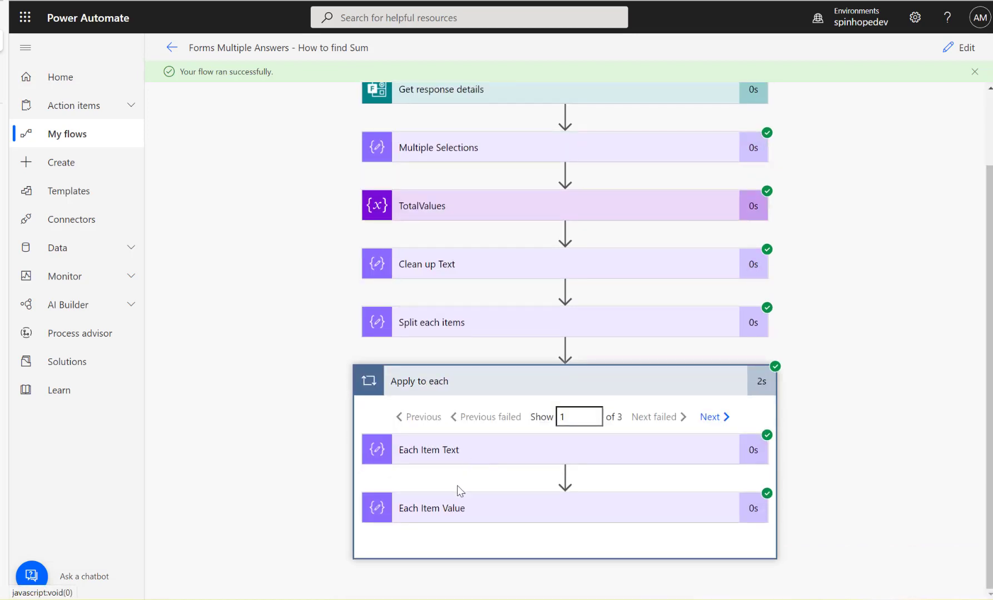
left_click(460, 502)
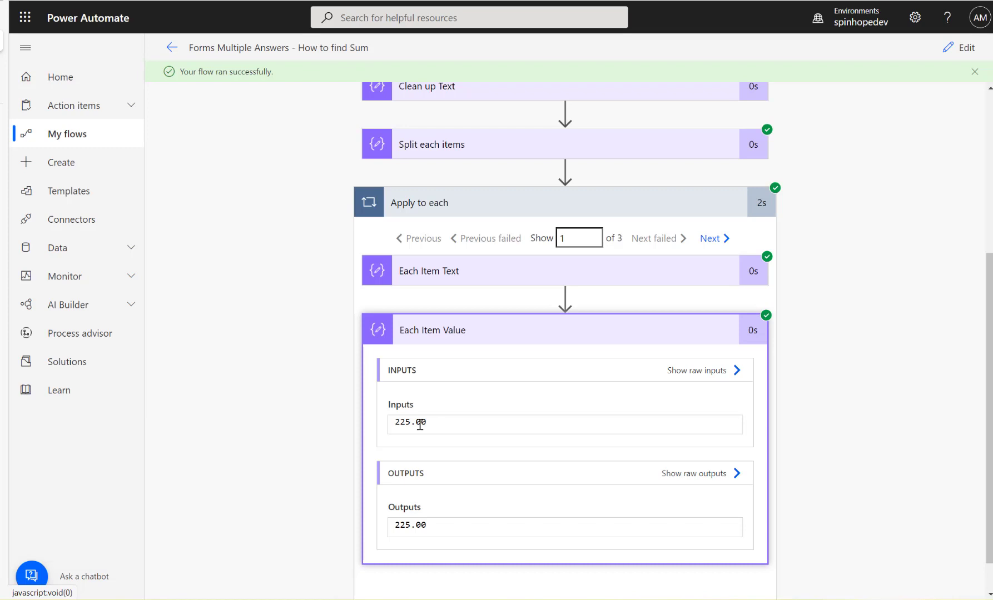
Step: Reopen the flow for editing and add a Data Operation Compose action after Each Item Value inside the Apply to each loop
left_click(961, 47)
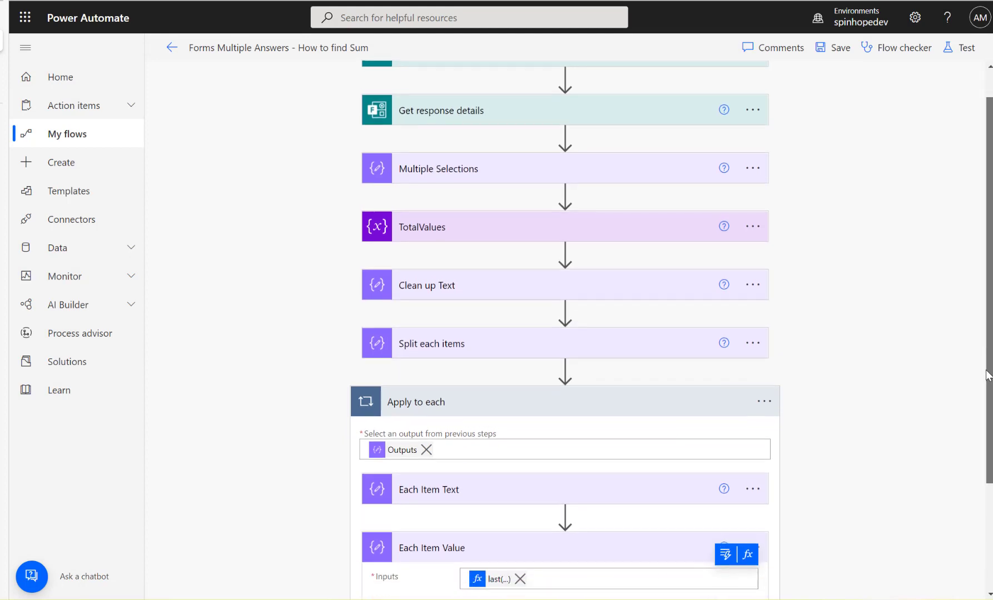
left_click(566, 545)
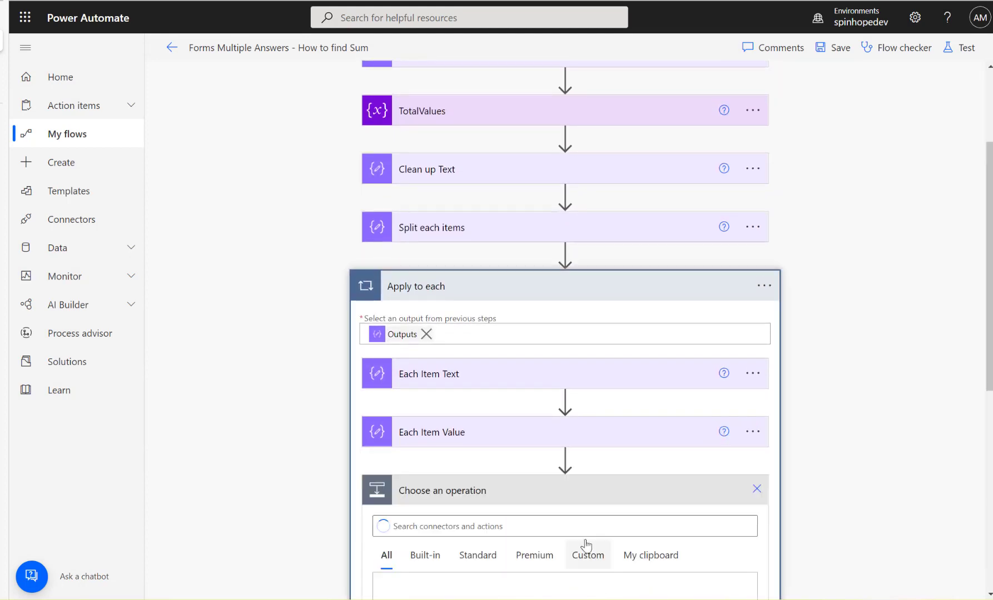
left_click(456, 118)
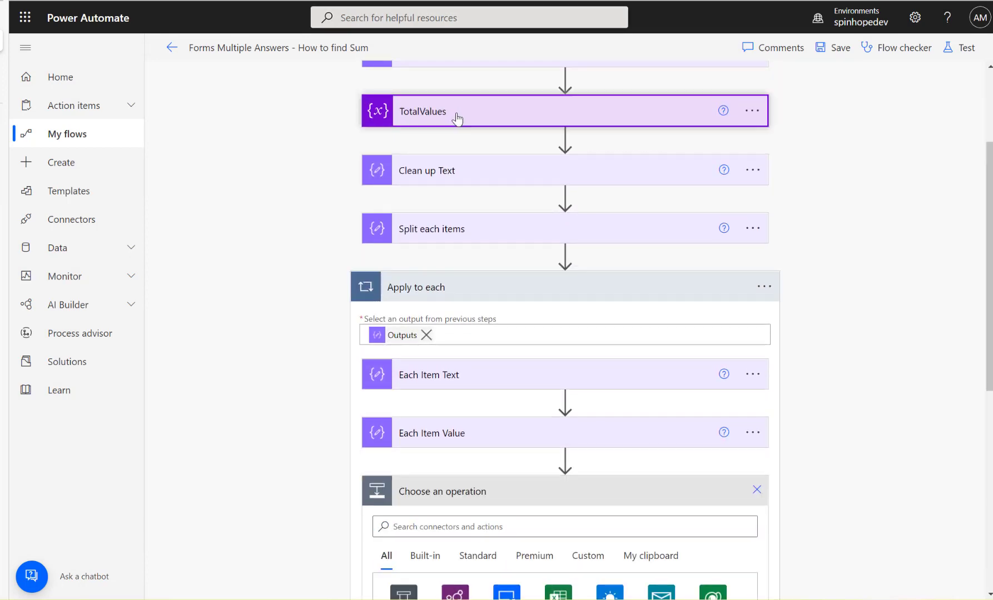
scroll(911, 341, "down", 6)
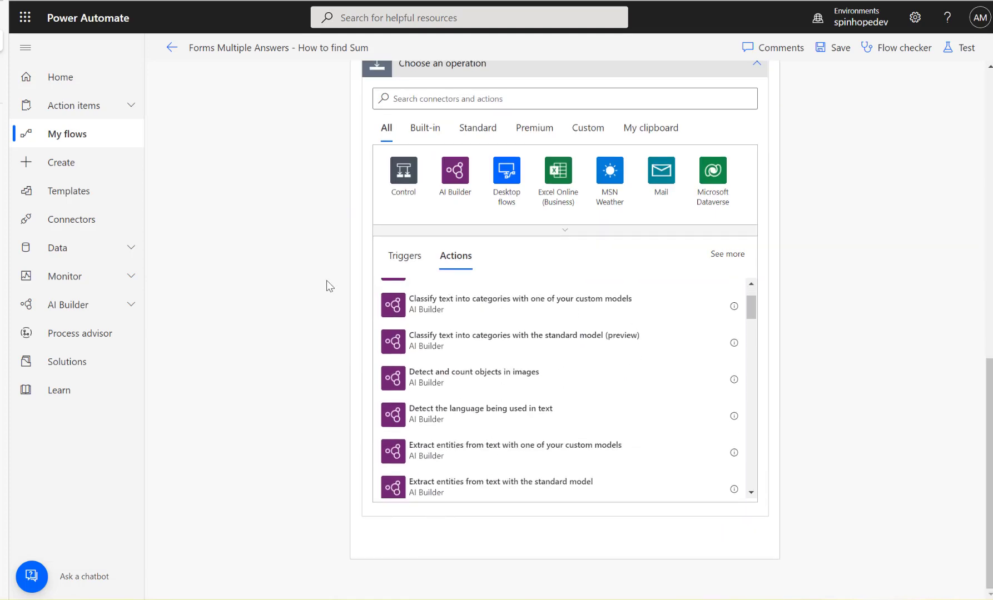
left_click(407, 99)
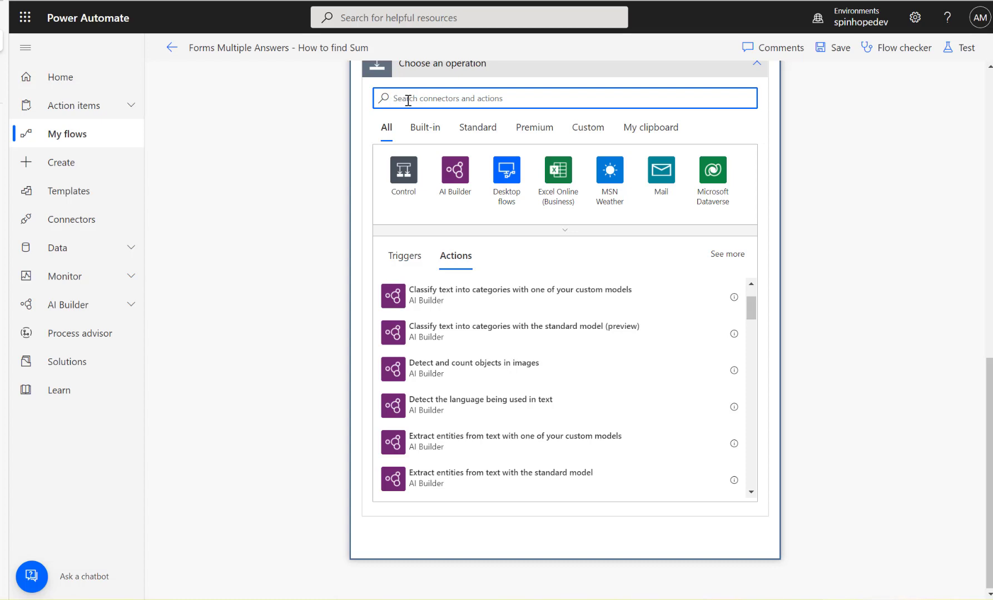
type("compose")
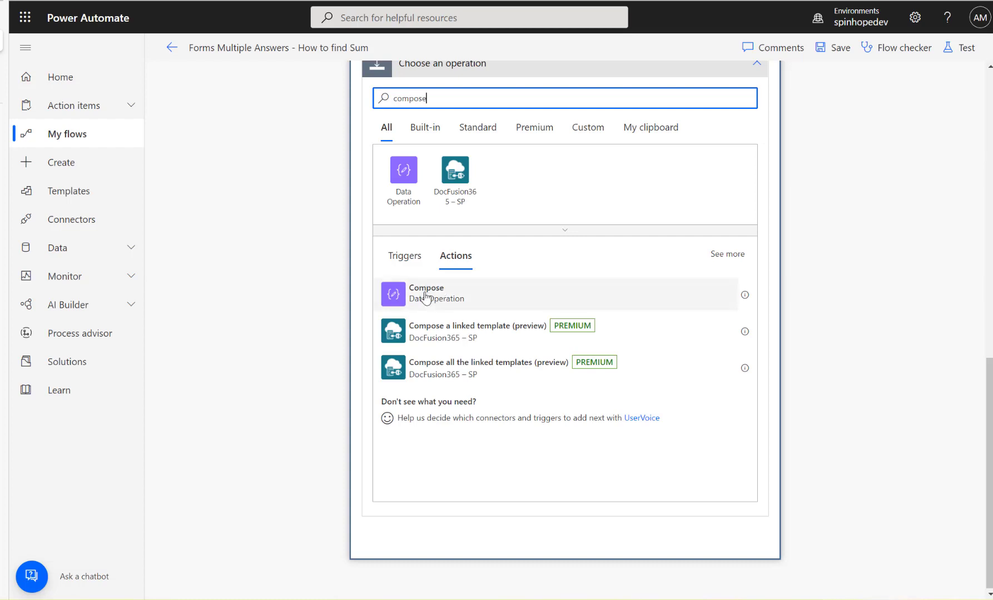
left_click(426, 294)
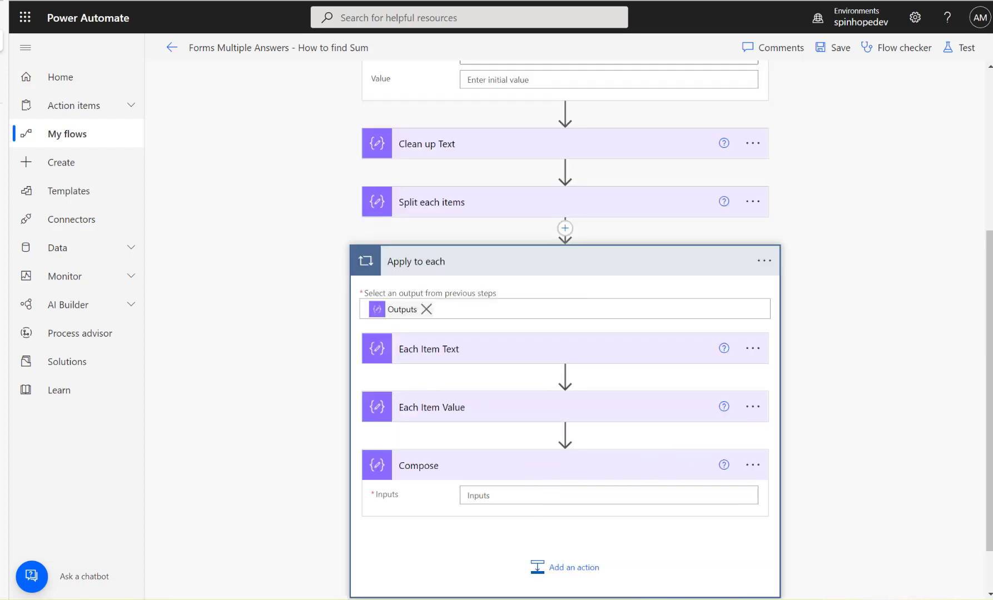
Step: Set the new Compose action's inputs to the expression add(variables('TotalValues'),decimal(outputs('Each_Item_Value')))
scroll(564, 333, "down", 1)
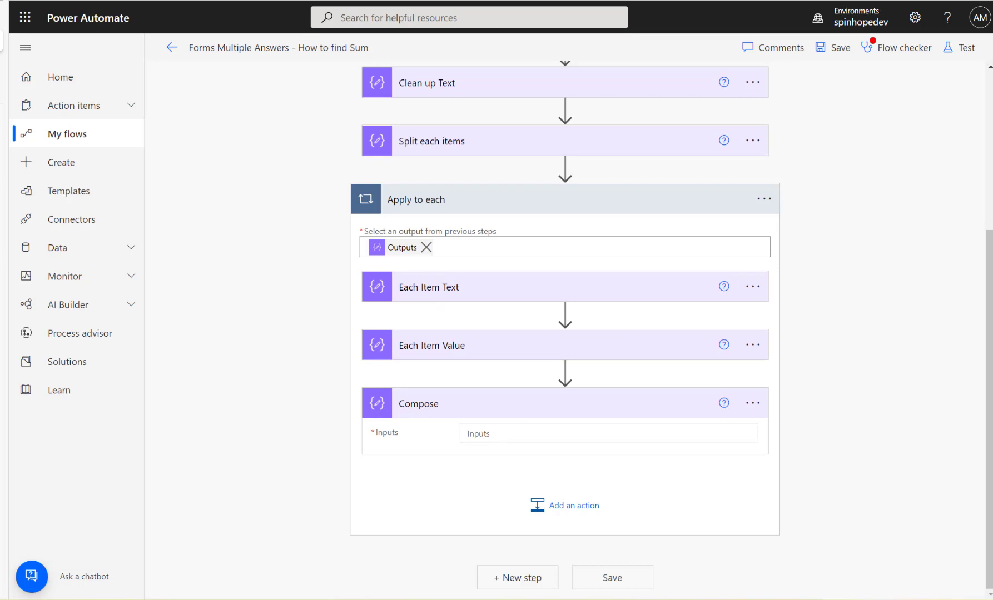
left_click(608, 435)
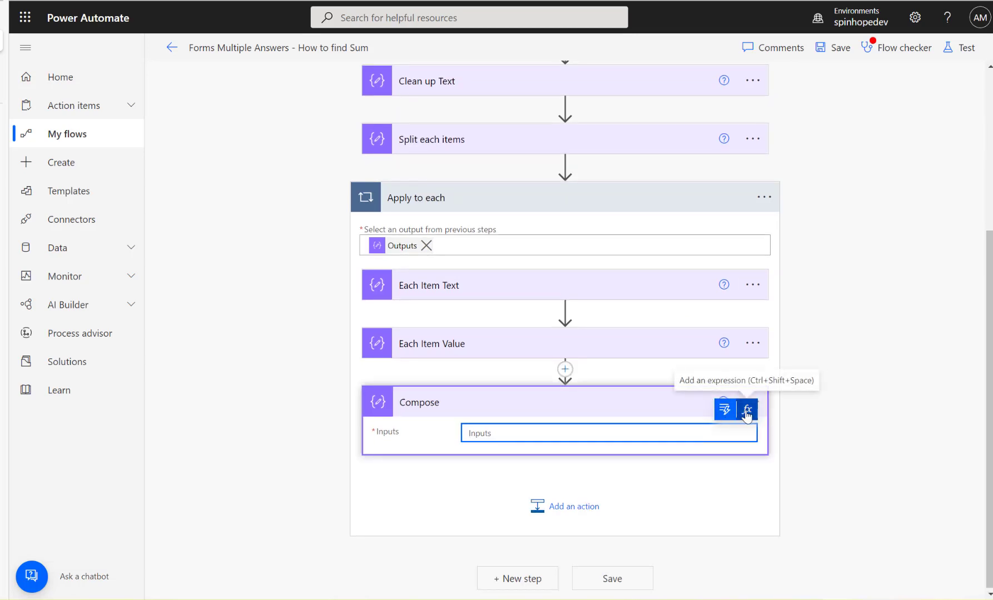
left_click(747, 410)
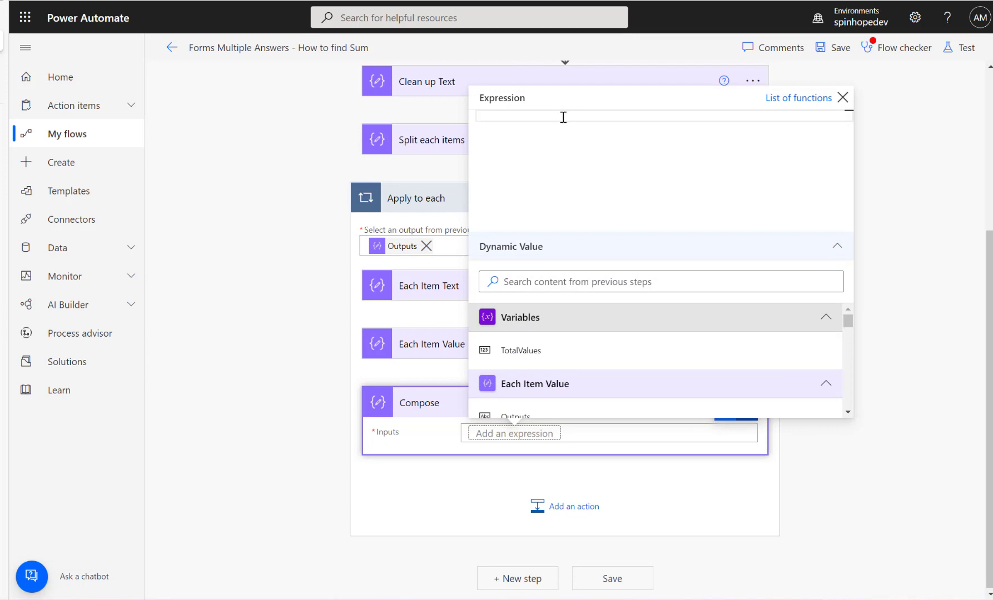
type("add(variables('TotalValues'),decimal(outputs('Each_Item_Value')))")
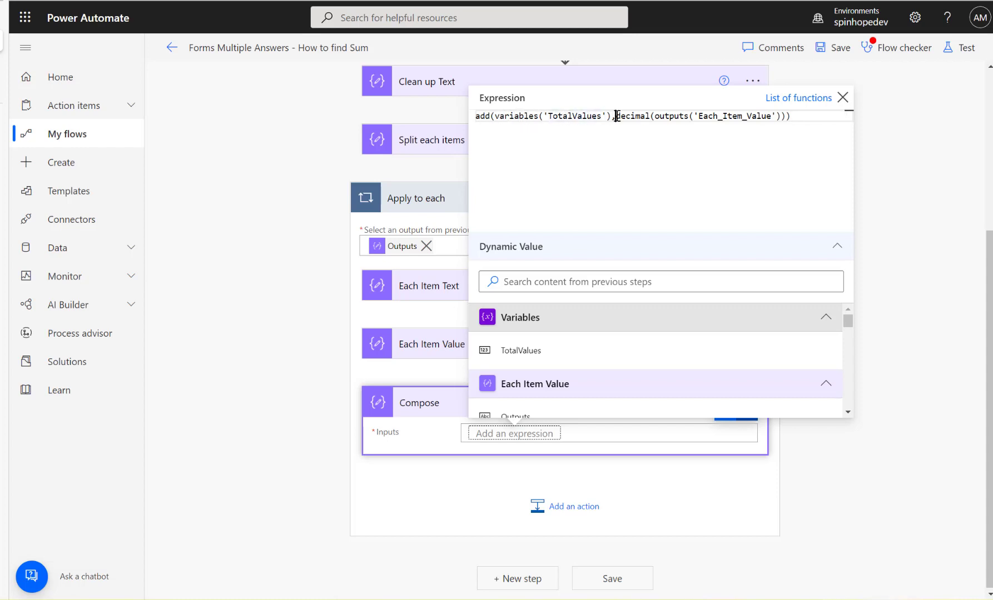
left_click_drag(615, 117, 657, 116)
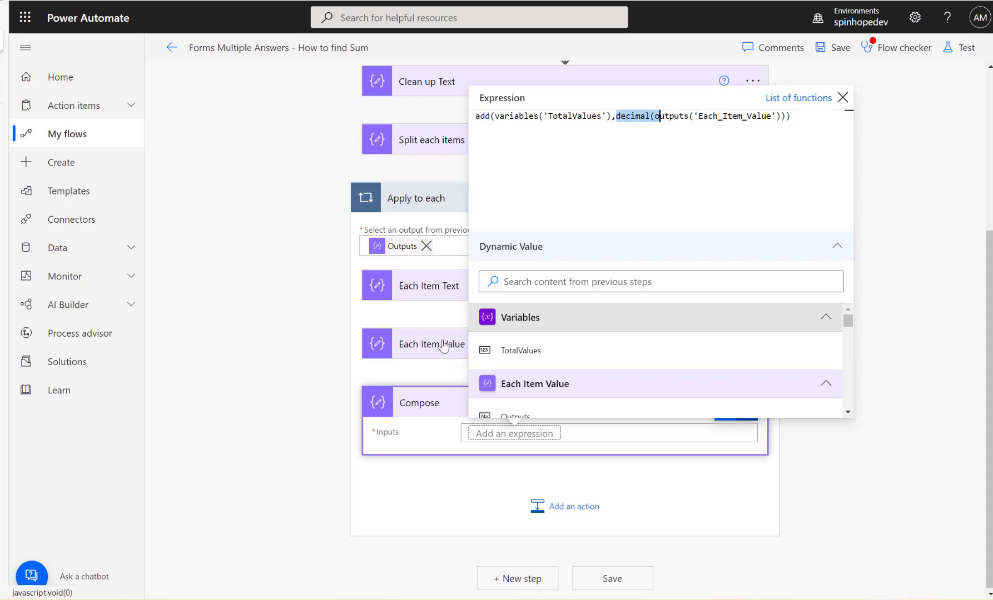
key("shift+Left")
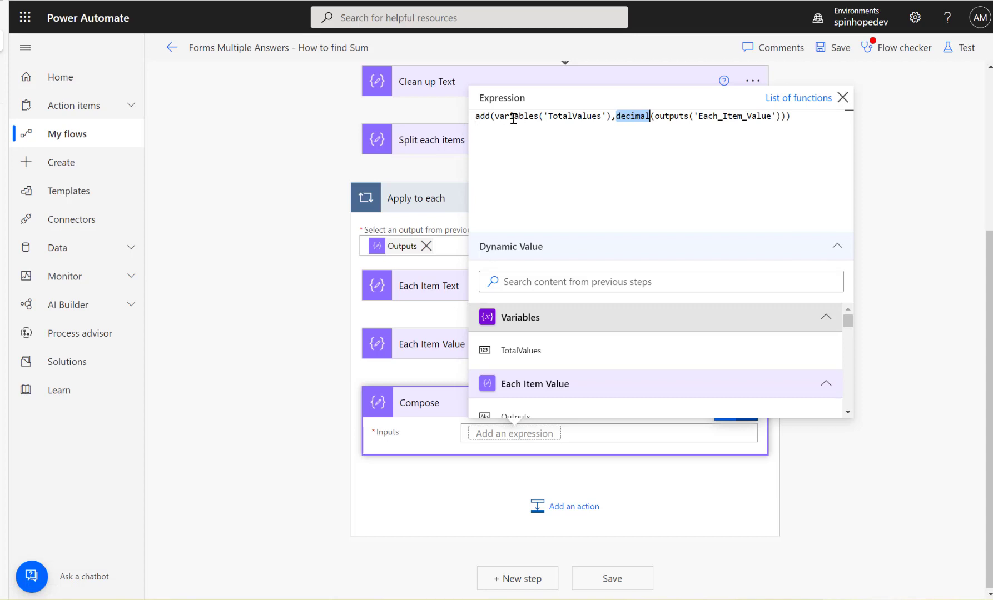
left_click_drag(494, 116, 613, 115)
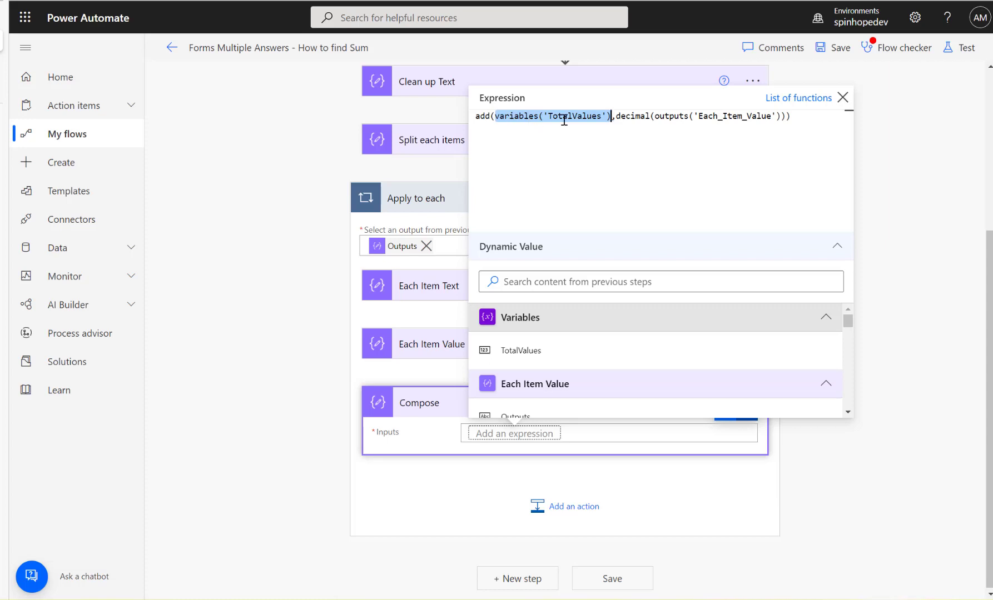
left_click_drag(616, 115, 649, 116)
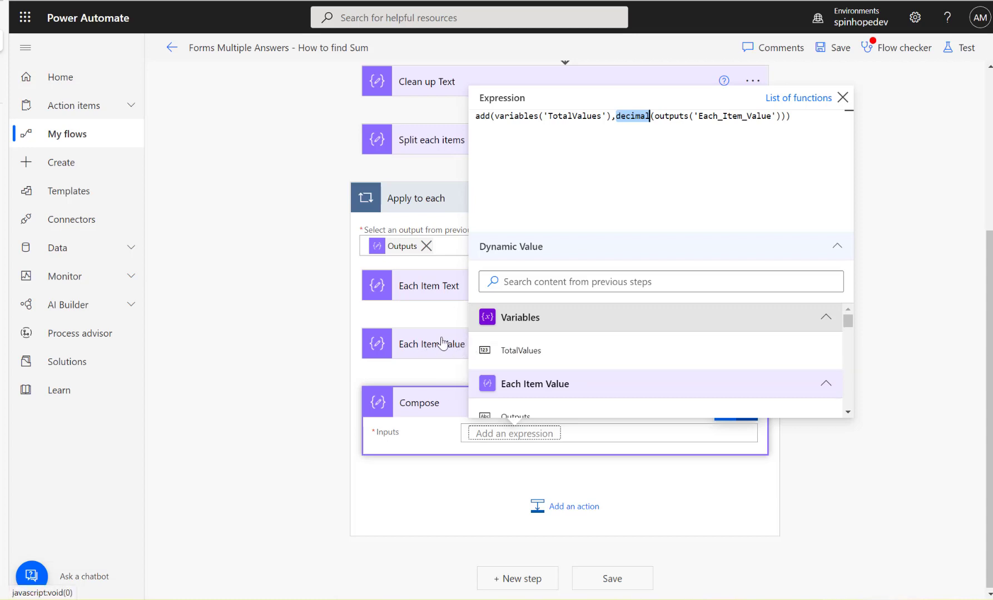
left_click(626, 351)
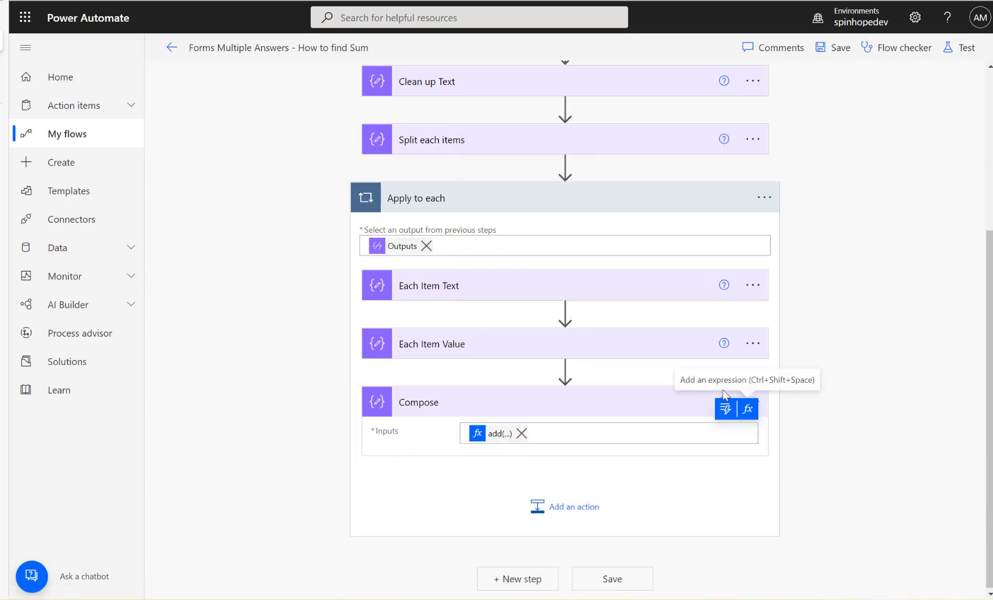
left_click(764, 402)
left_click(823, 411)
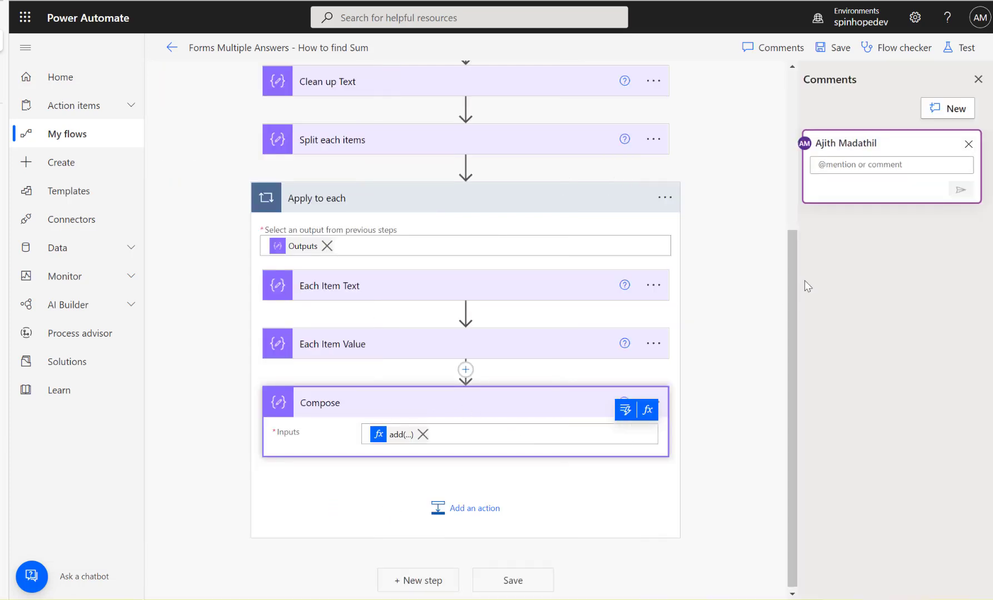
left_click(968, 144)
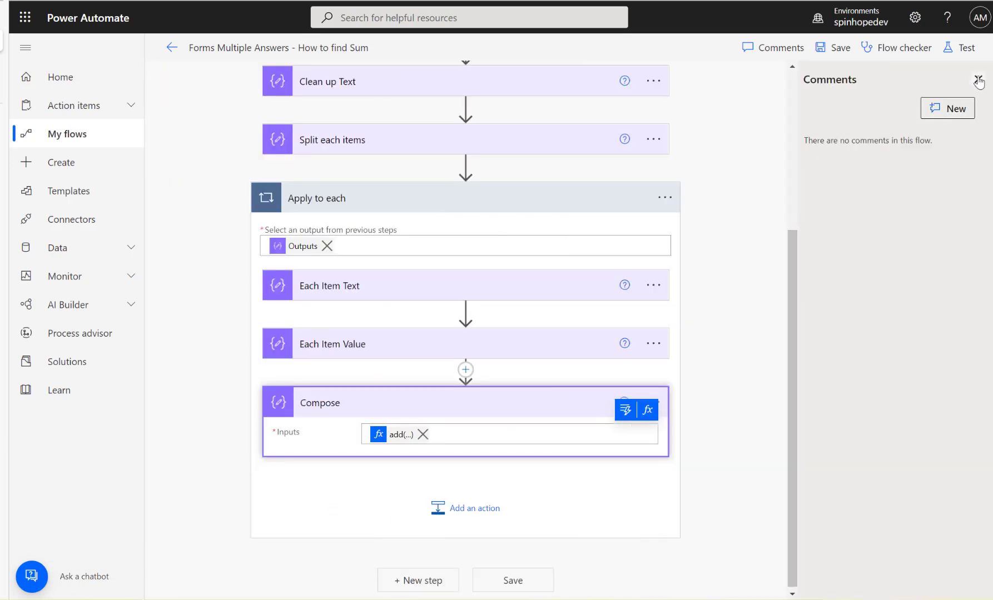
left_click(978, 81)
Step: Rename the Compose action holding the add expression as "Current total"
left_click(764, 402)
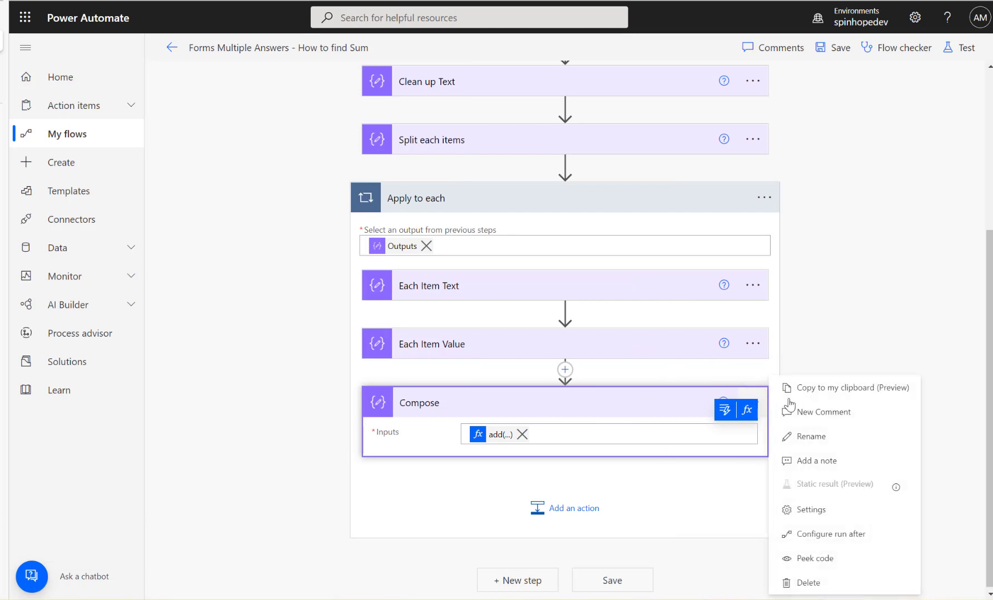
left_click(812, 437)
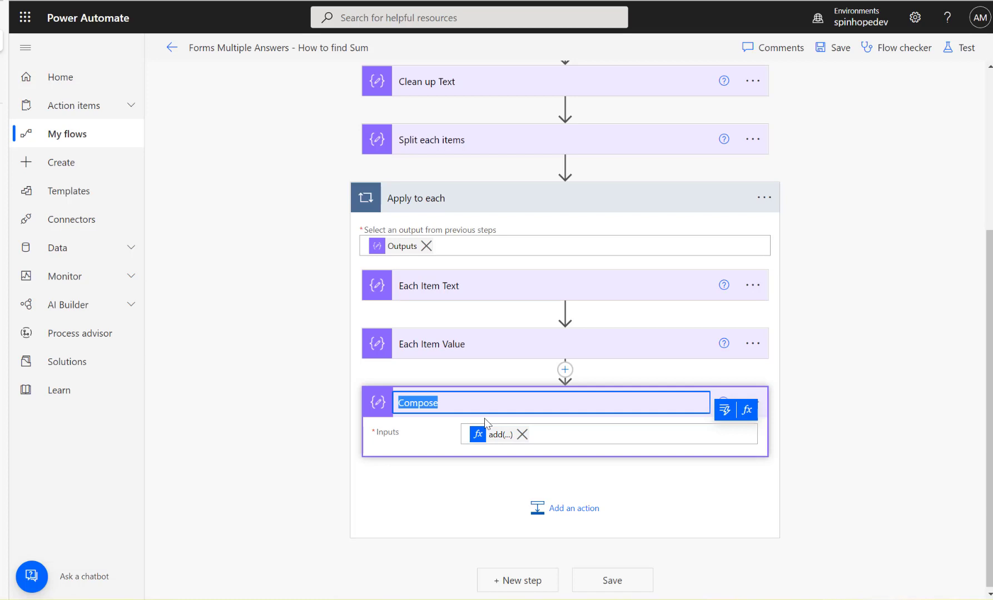
type("Tot")
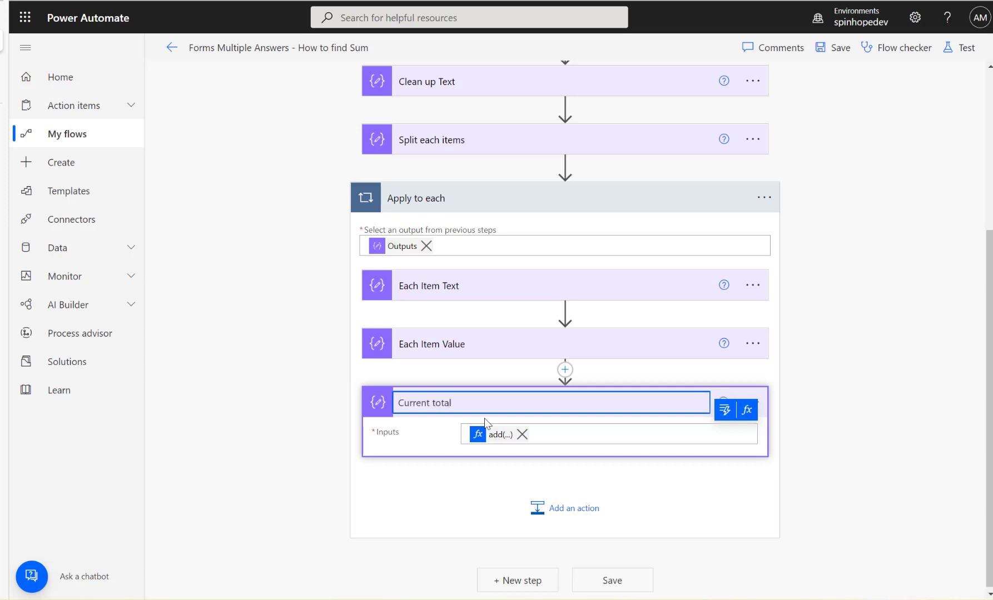
left_click(324, 440)
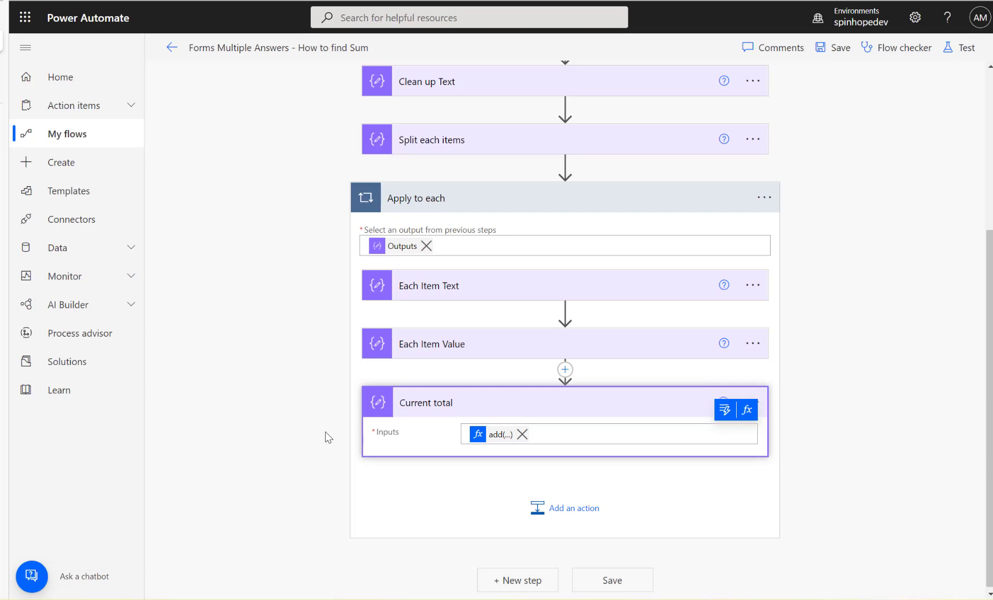
Step: Add a Set variable action after Current total inside the Apply to each loop
left_click(556, 508)
scroll(469, 488, "down", 3)
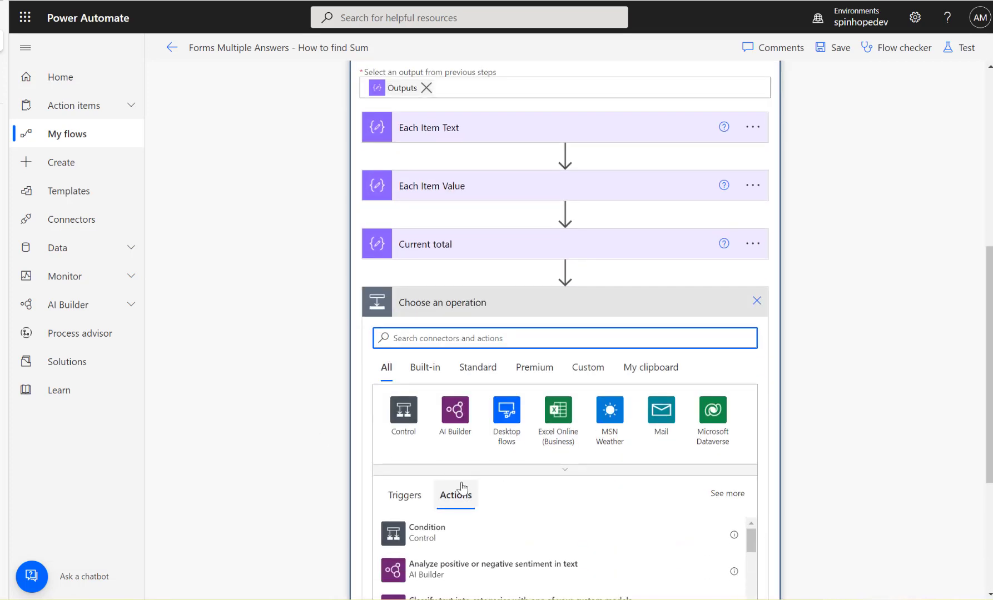
type("set")
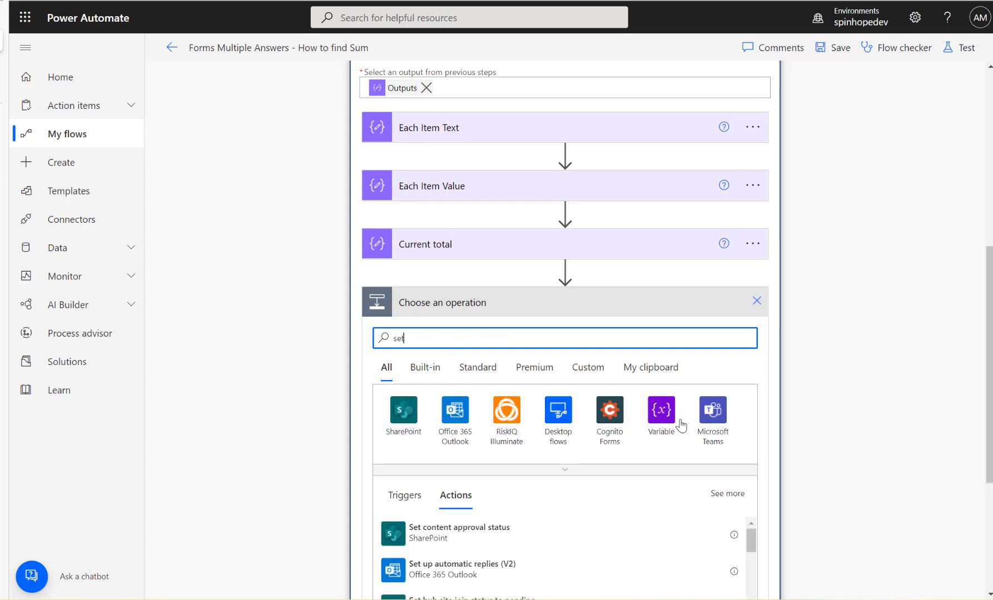
left_click(663, 415)
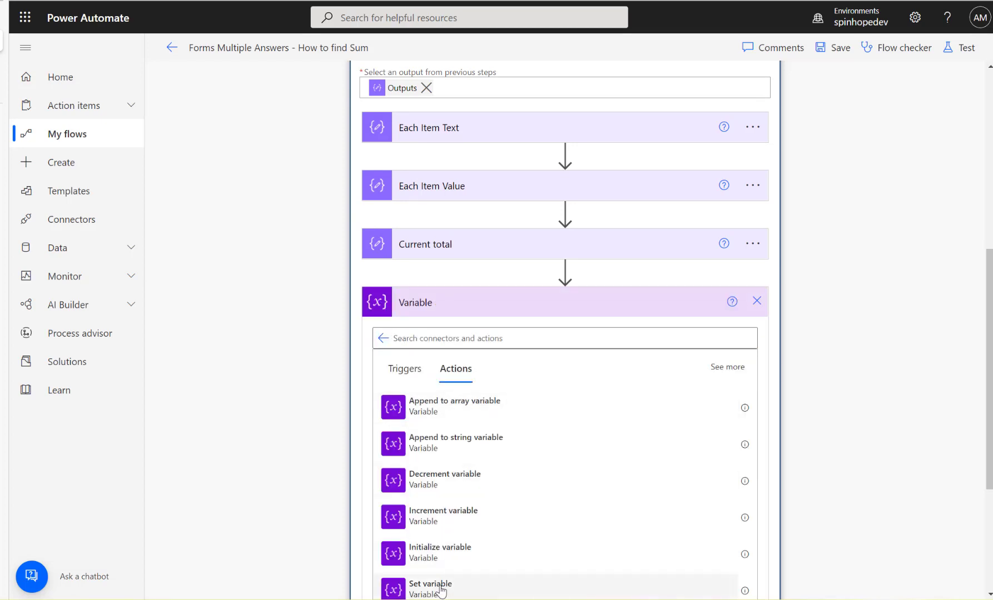
left_click(442, 592)
Step: Configure the Set variable action to set TotalValues to the outputs of Current total
left_click(592, 409)
left_click(521, 456)
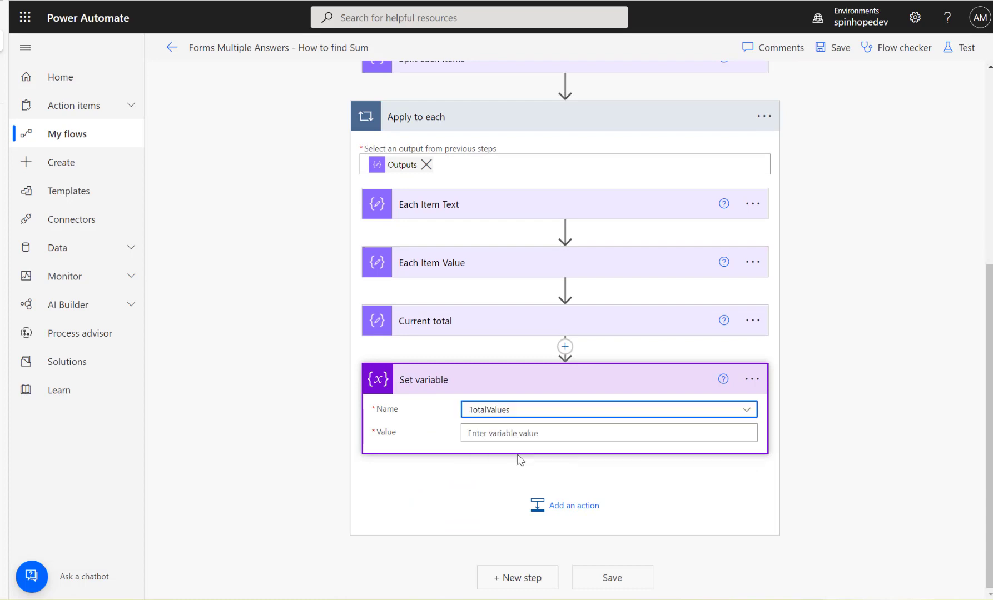
left_click(532, 430)
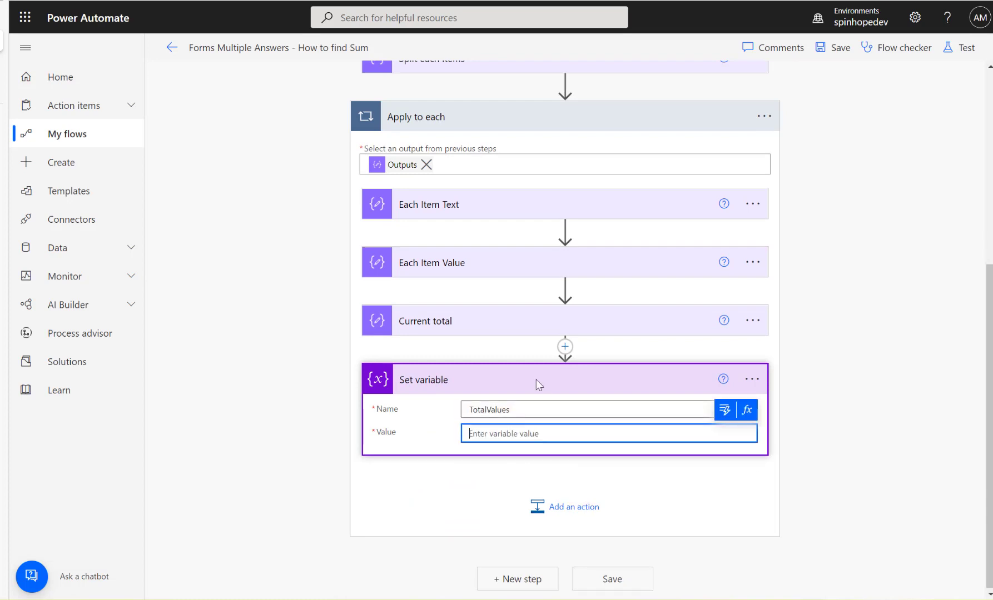
left_click(728, 415)
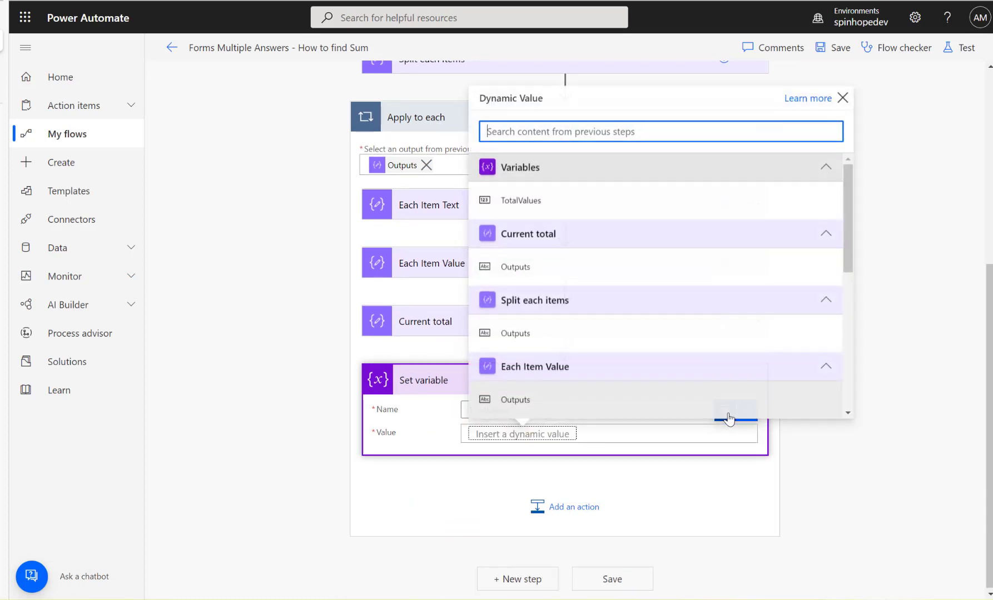
left_click(521, 267)
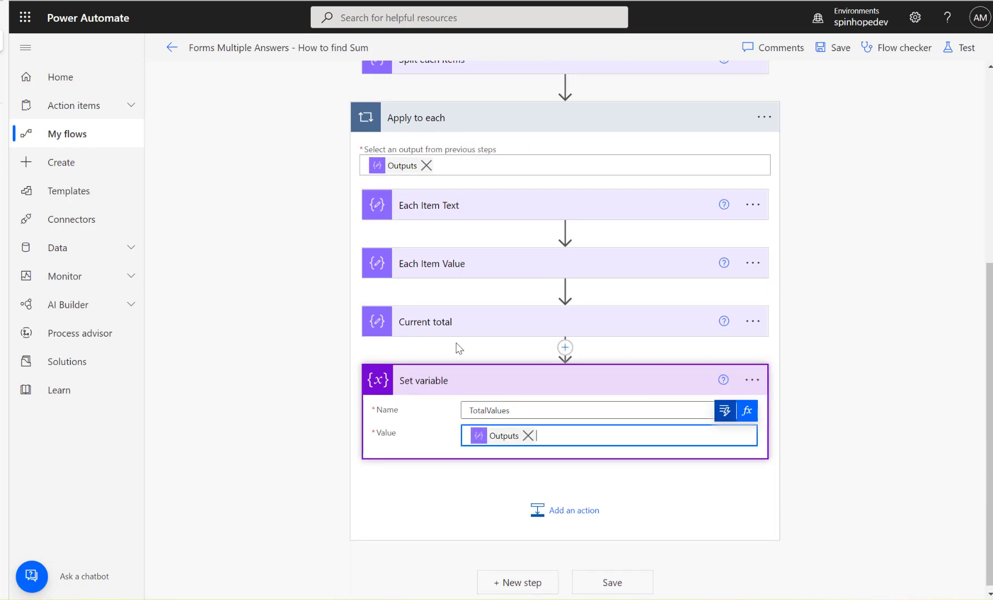
Step: Review the add expression in the Current total action's inputs
left_click(396, 328)
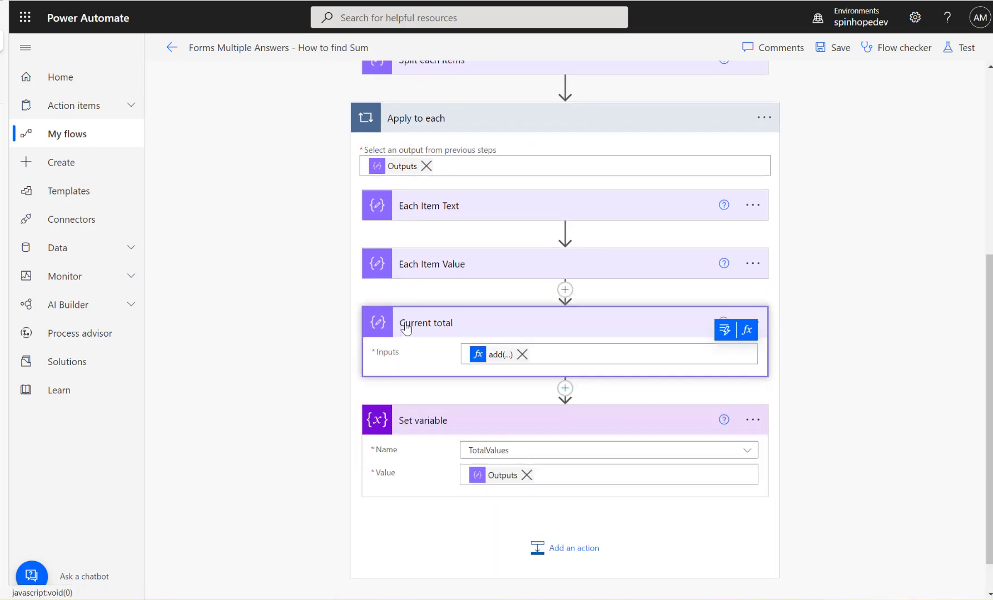
left_click(485, 359)
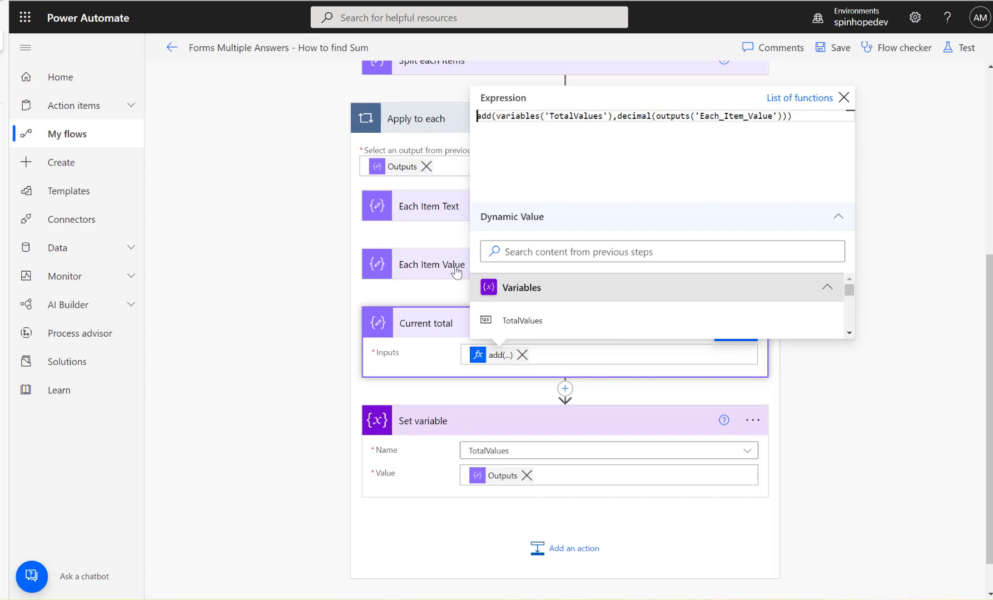
left_click(196, 394)
Step: Collapse the Apply to each loop and add a Data Operation Compose action after it
left_click(421, 120)
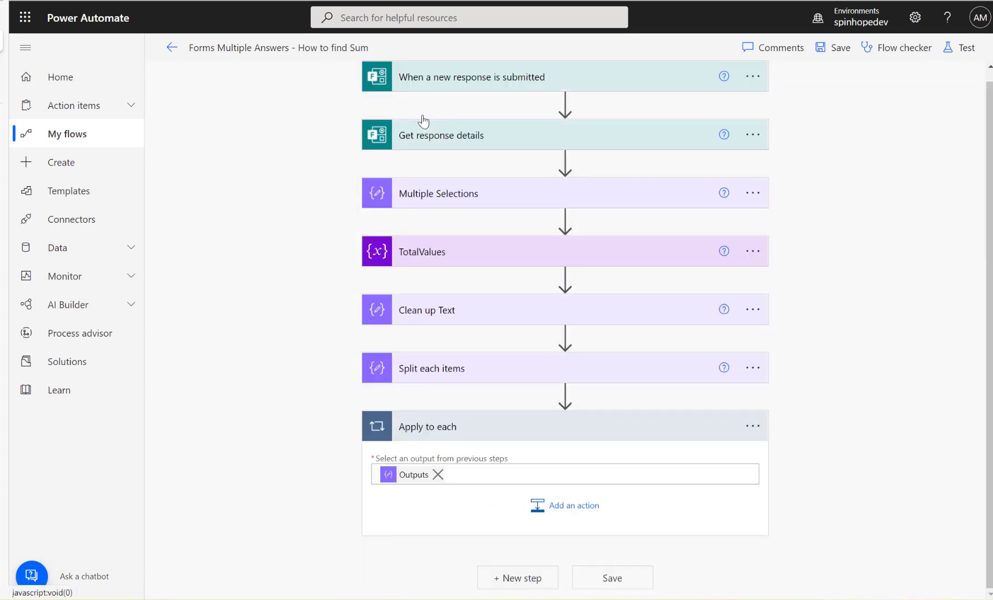
left_click(510, 497)
type("copose")
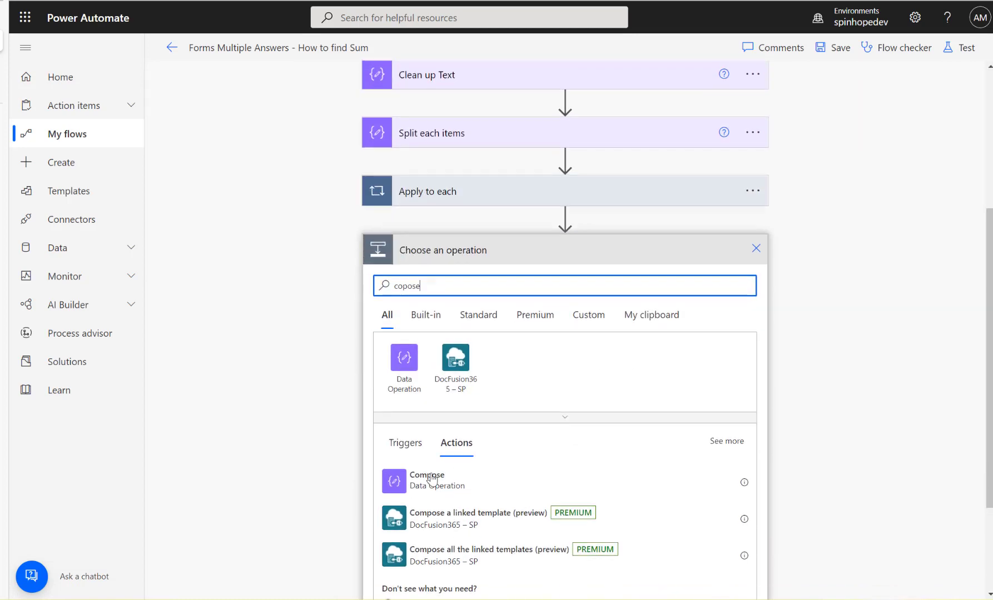
left_click(448, 481)
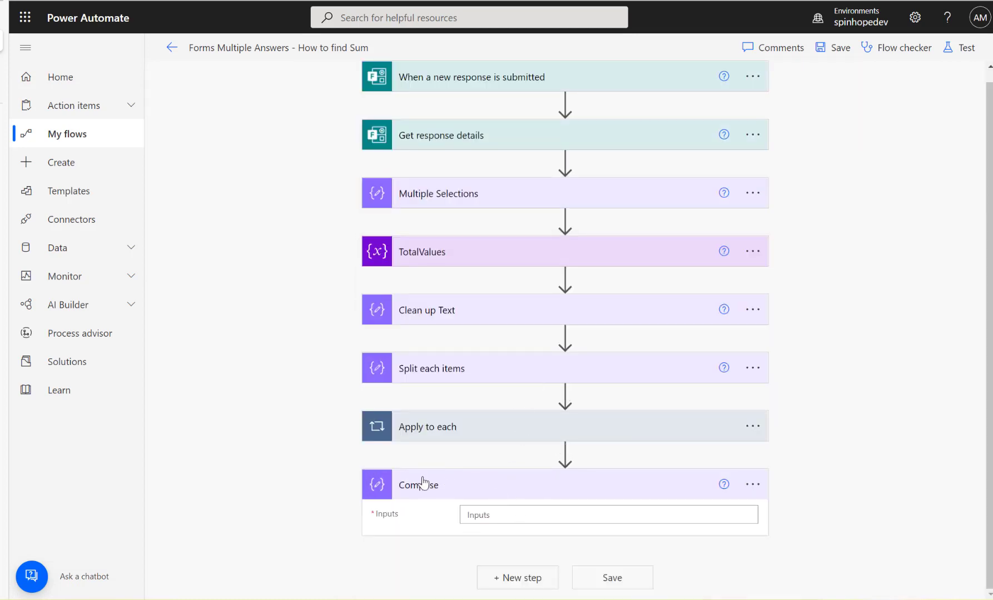
Step: Rename the new Compose action as "Final Value" and set its inputs to the TotalValues variable
left_click(753, 484)
left_click(813, 437)
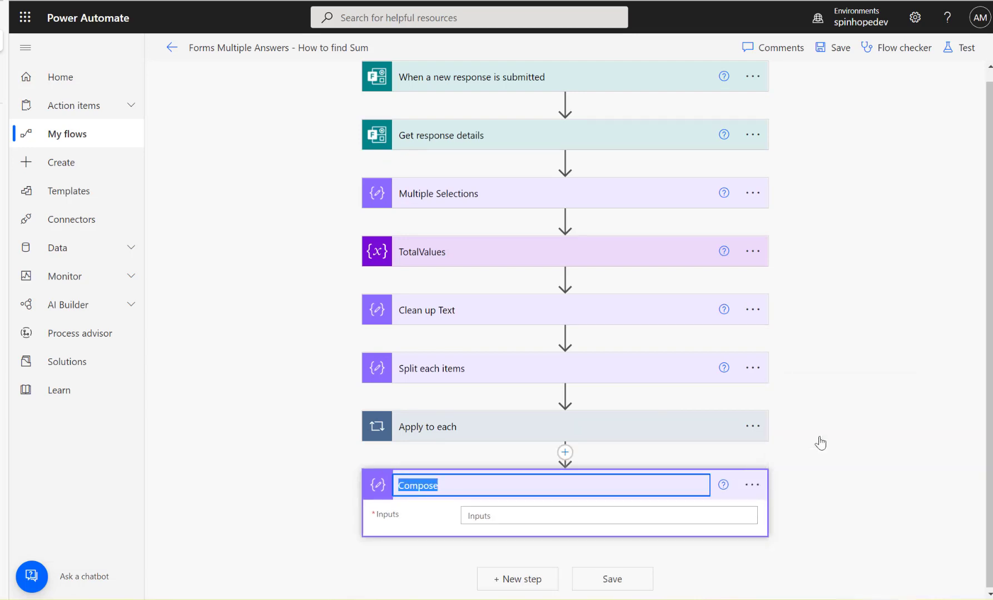
type("Final Value")
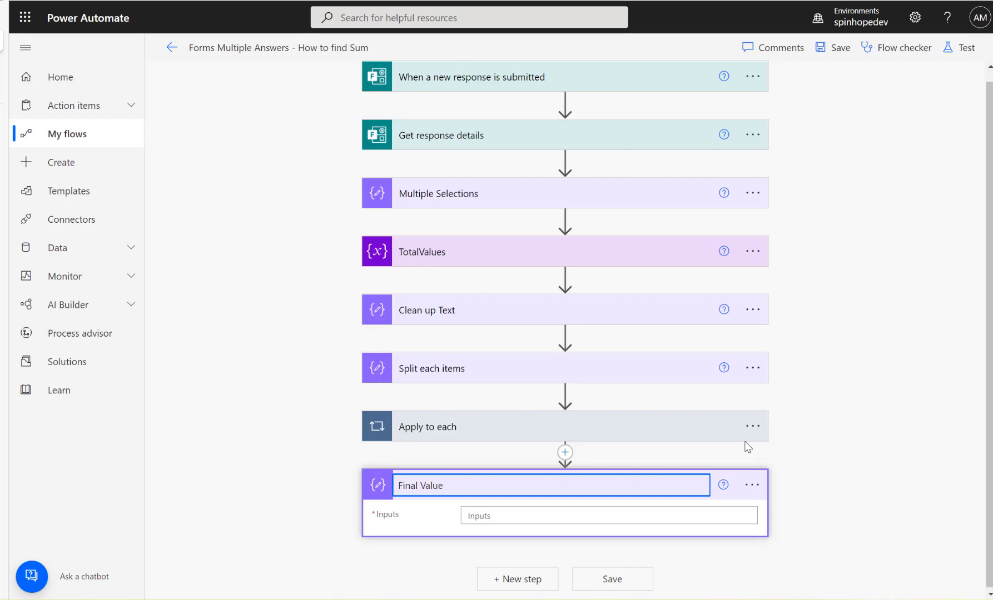
left_click(523, 516)
left_click(724, 492)
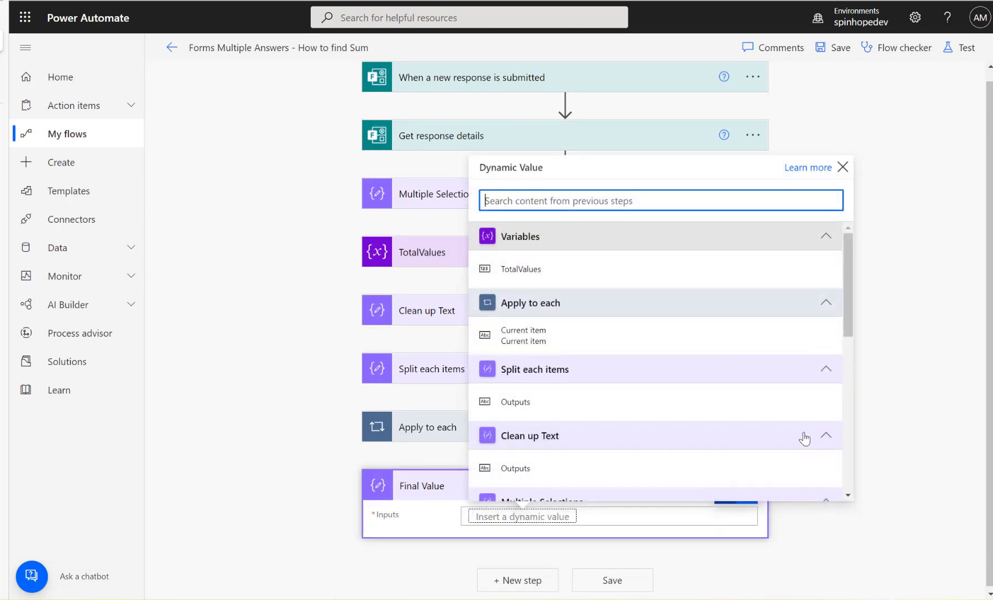
left_click(531, 271)
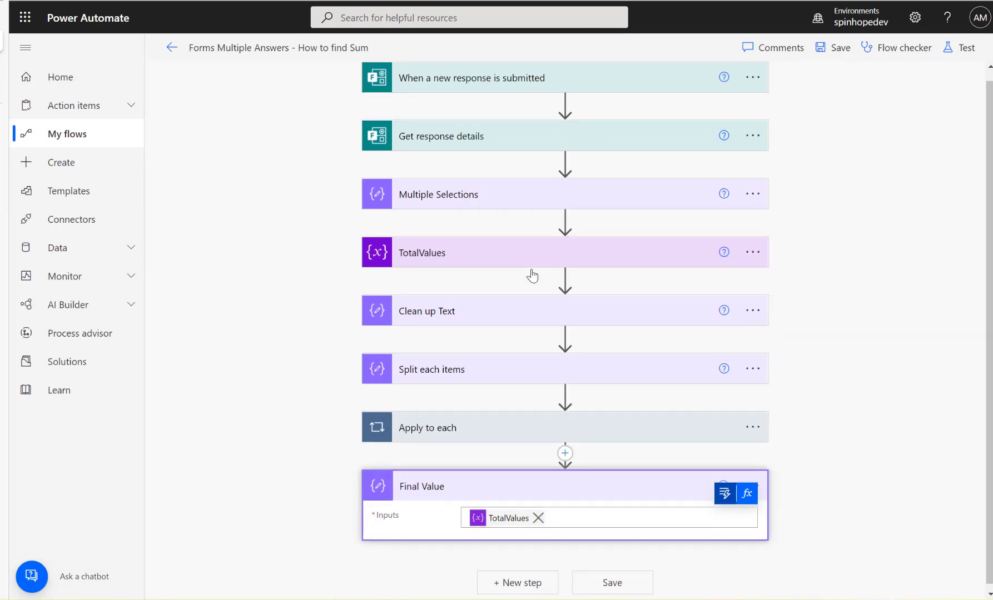
Step: Save and test the flow automatically with a recently used trigger, and inspect the Final Value result
left_click(964, 53)
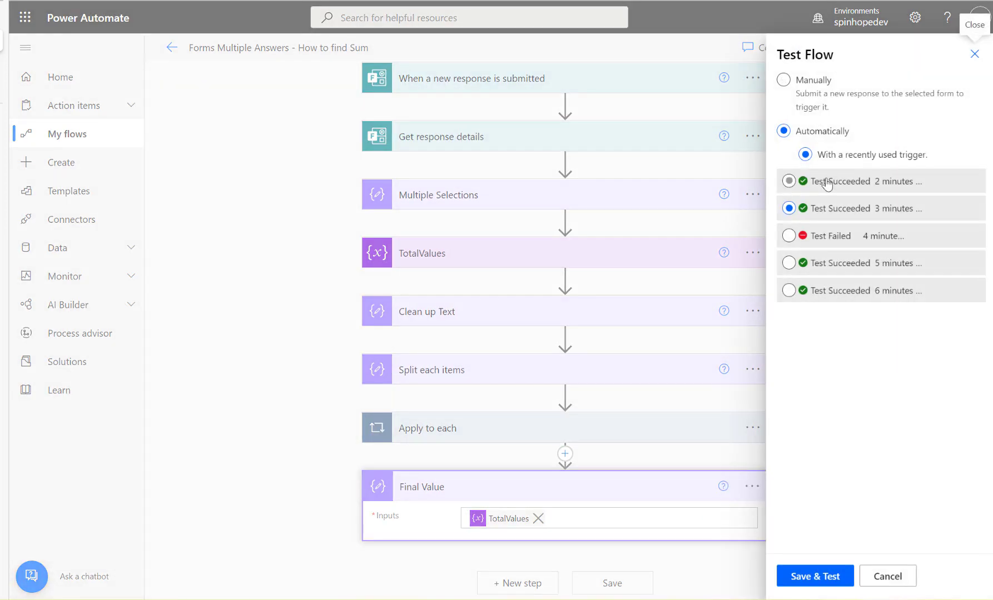
left_click(826, 576)
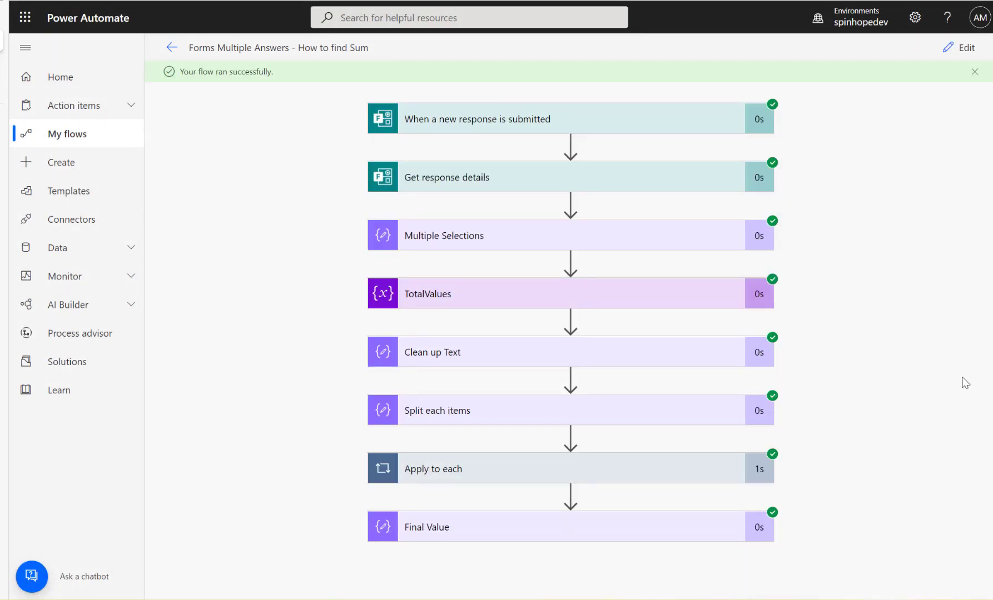
left_click(609, 523)
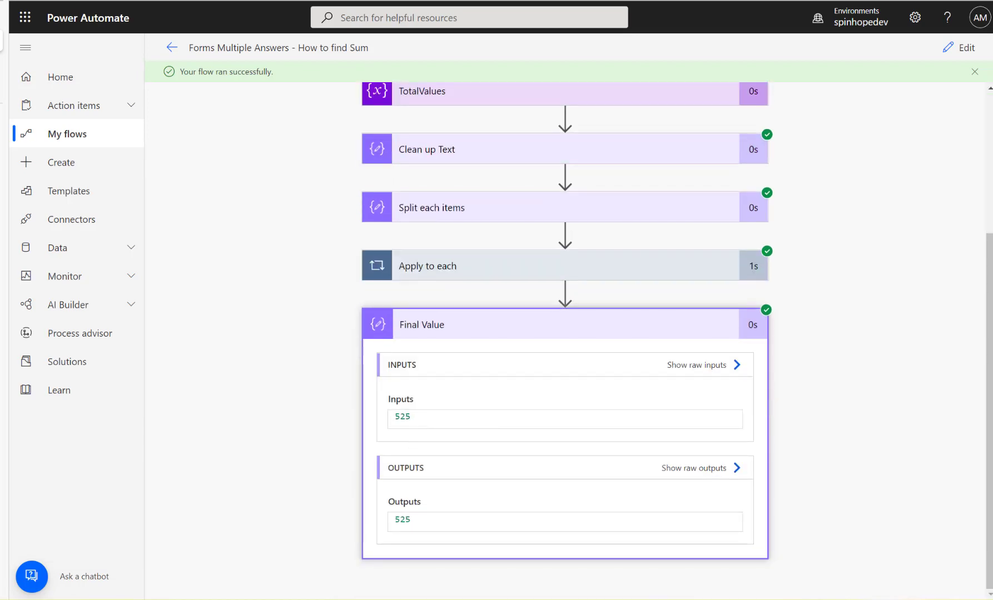
Step: Switch to the "Subtotaling values from forms response" community post and highlight the amount on its Total line
mouse_move(6, 83)
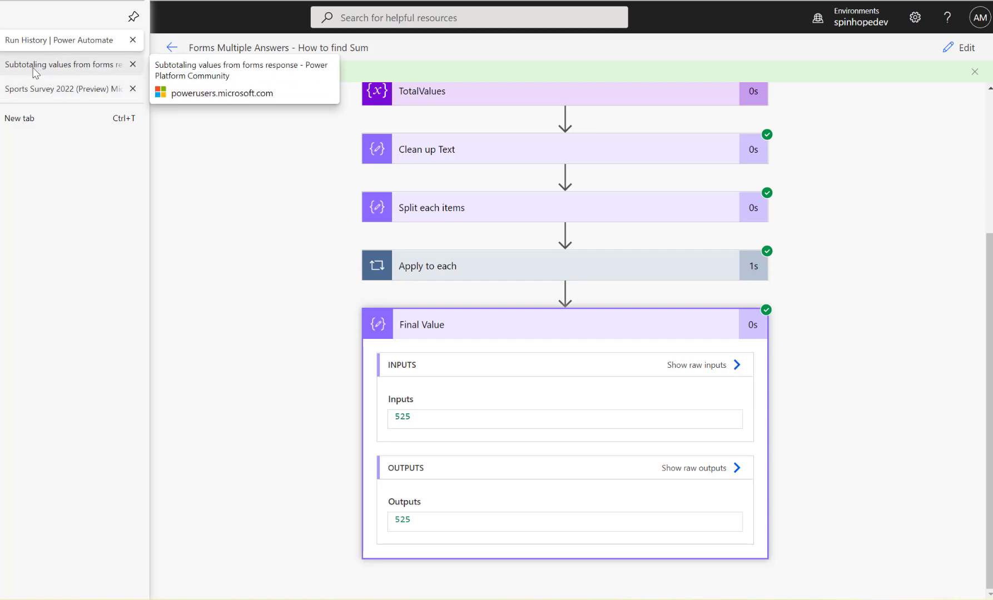
left_click(35, 68)
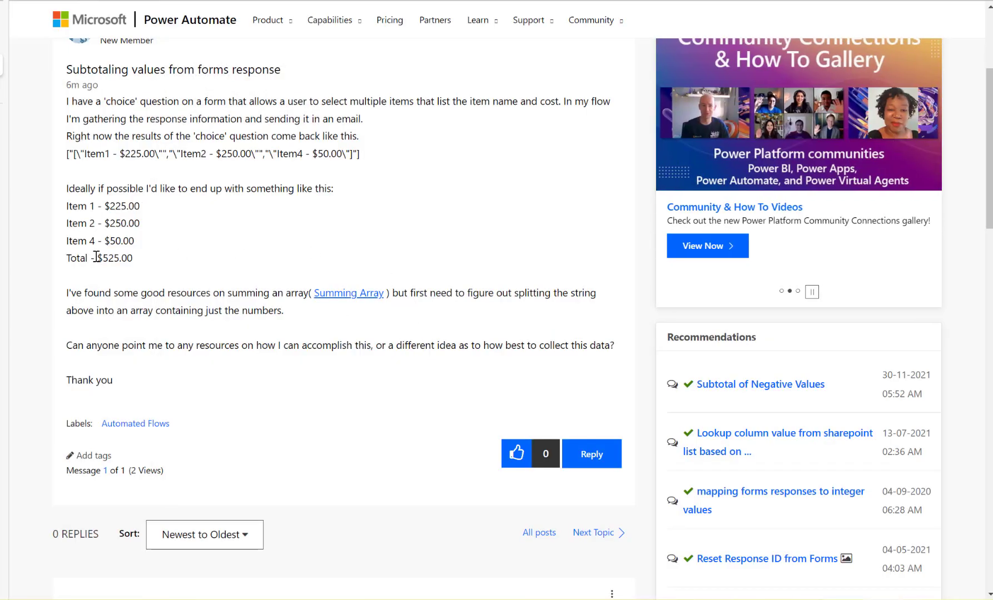
left_click_drag(97, 257, 146, 261)
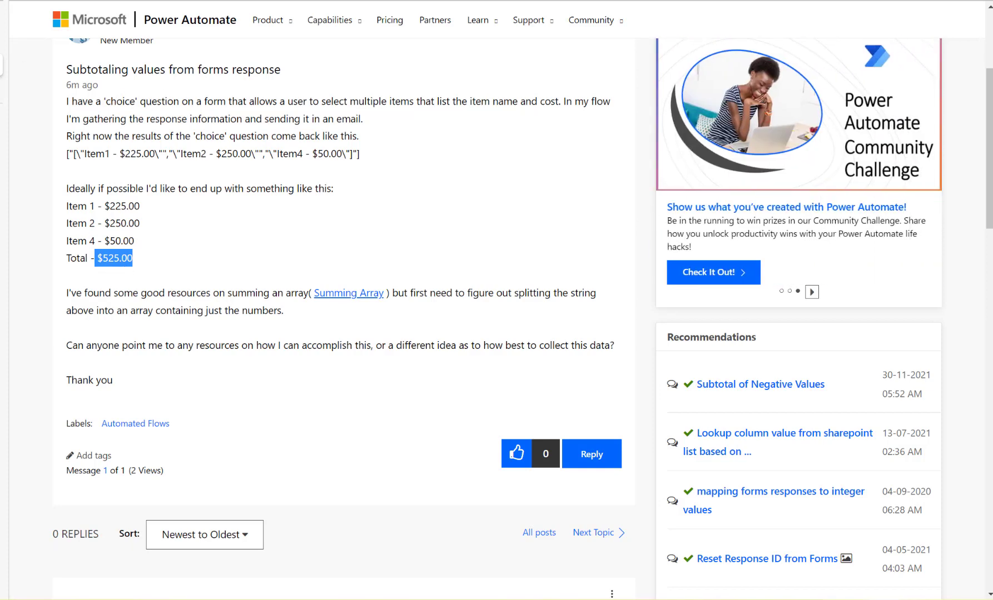
Step: Return to the flow in edit mode and replace Final Value's inputs with the expression formatNumber(variables('TotalValues'),'$.00')
left_click(2, 41)
left_click(498, 525)
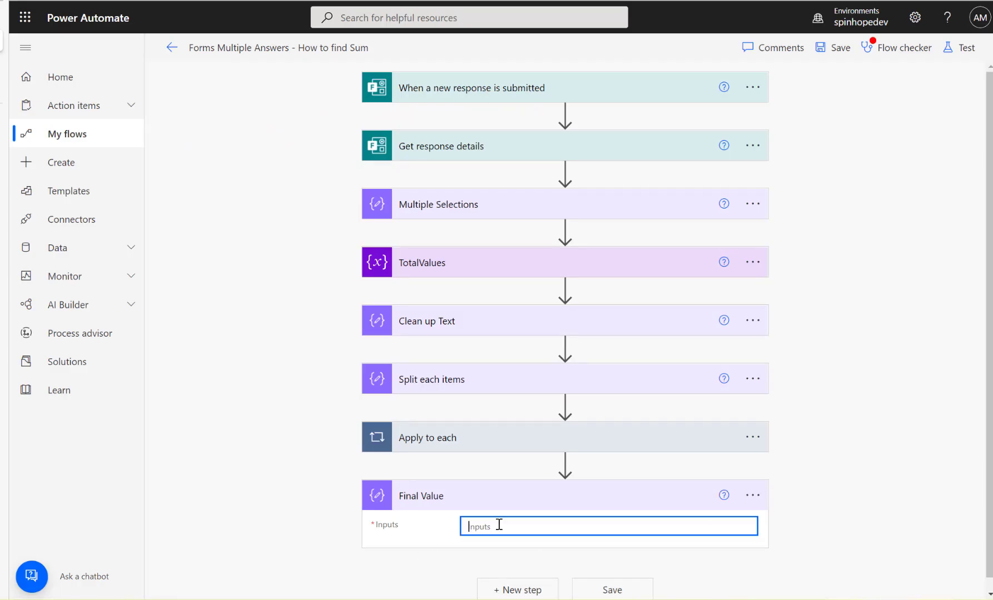
left_click(748, 505)
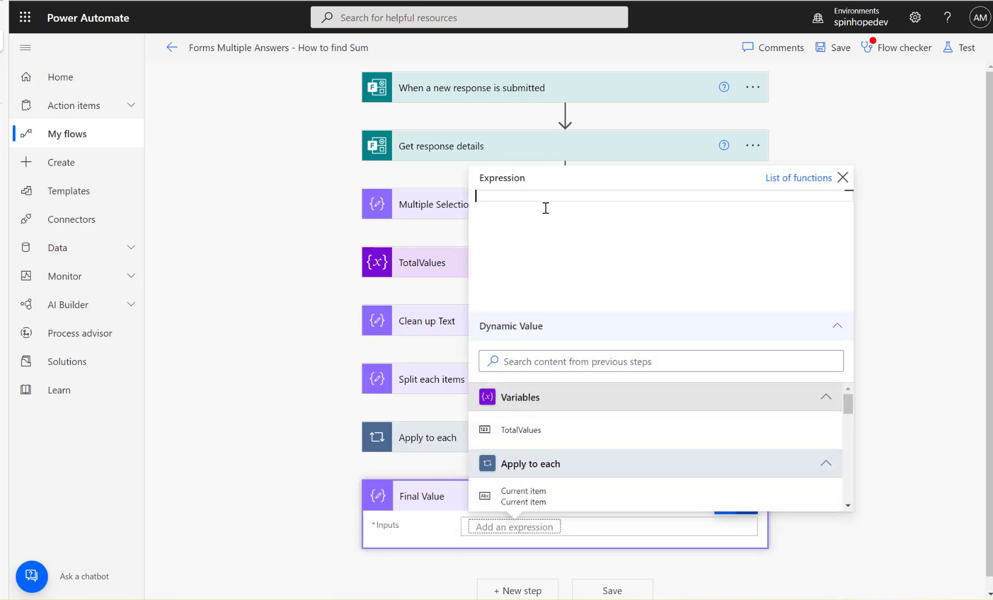
type("for")
key("Return")
type("(")
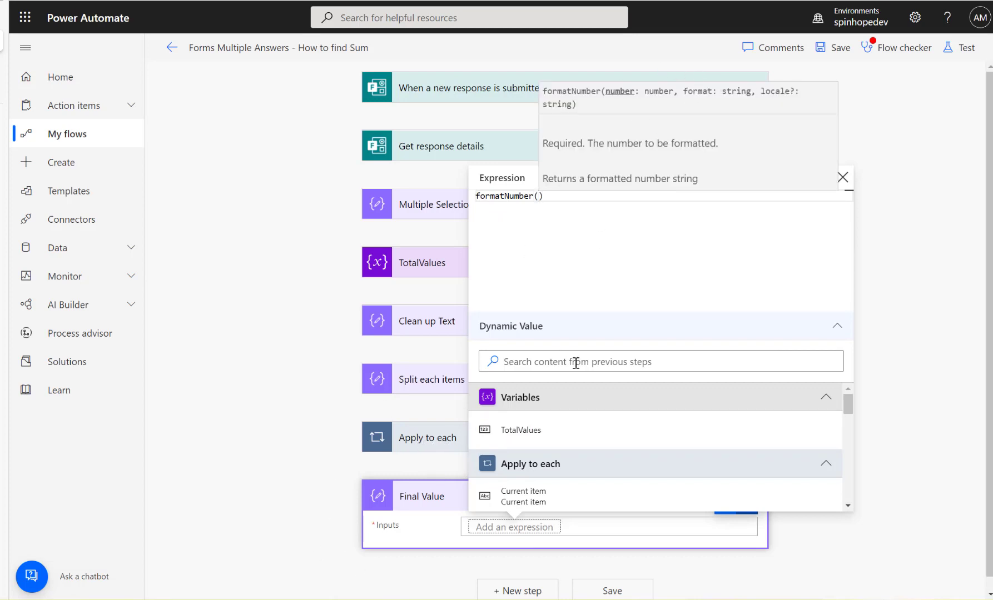
left_click(532, 432)
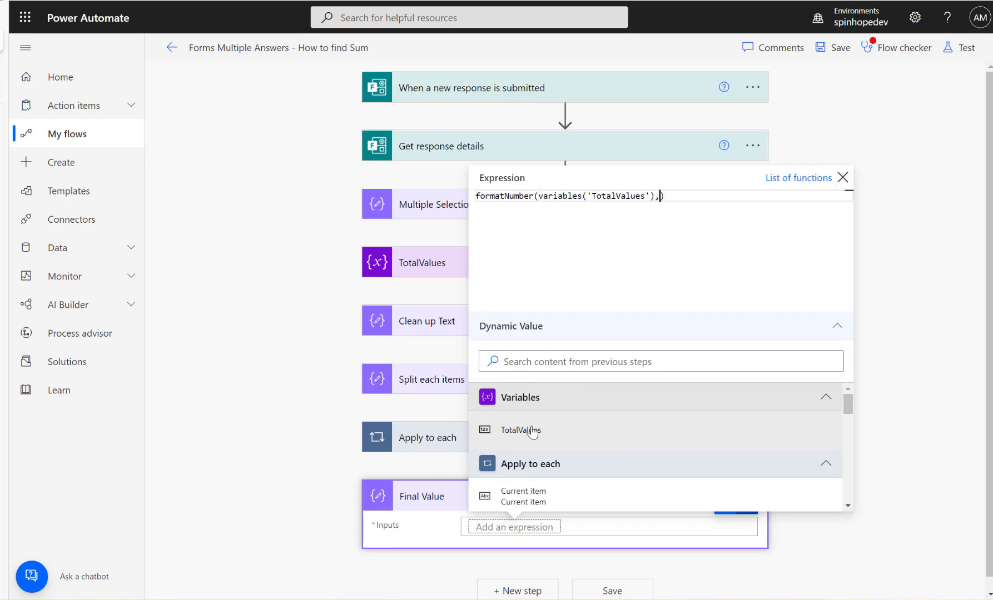
type(",'")
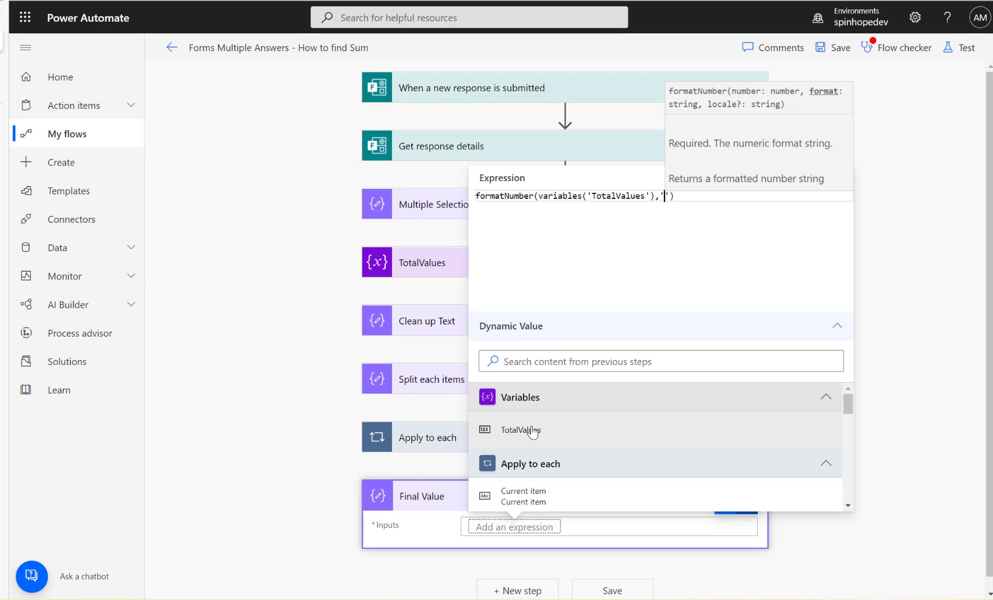
type("$.00")
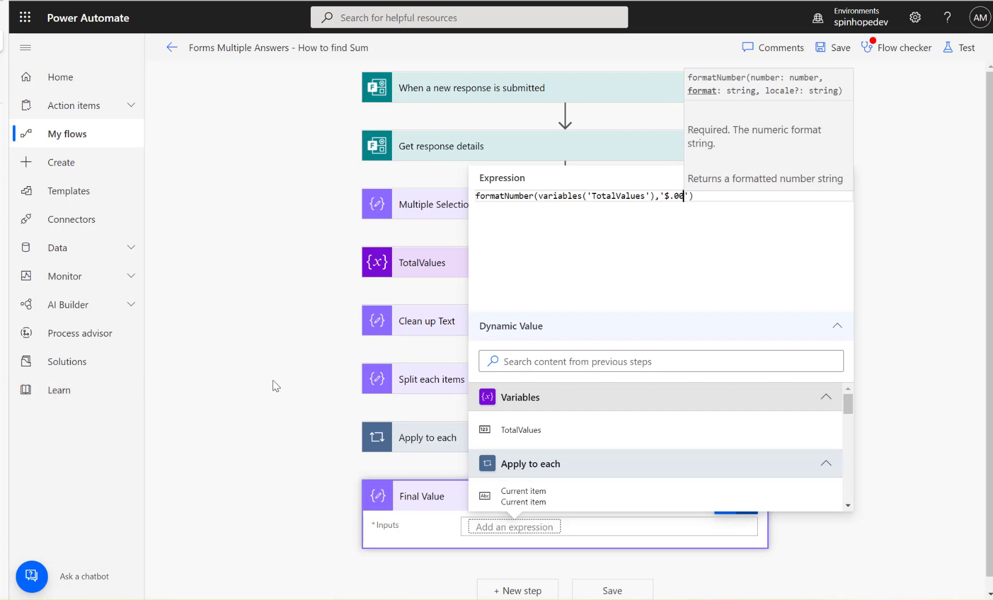
key("Return")
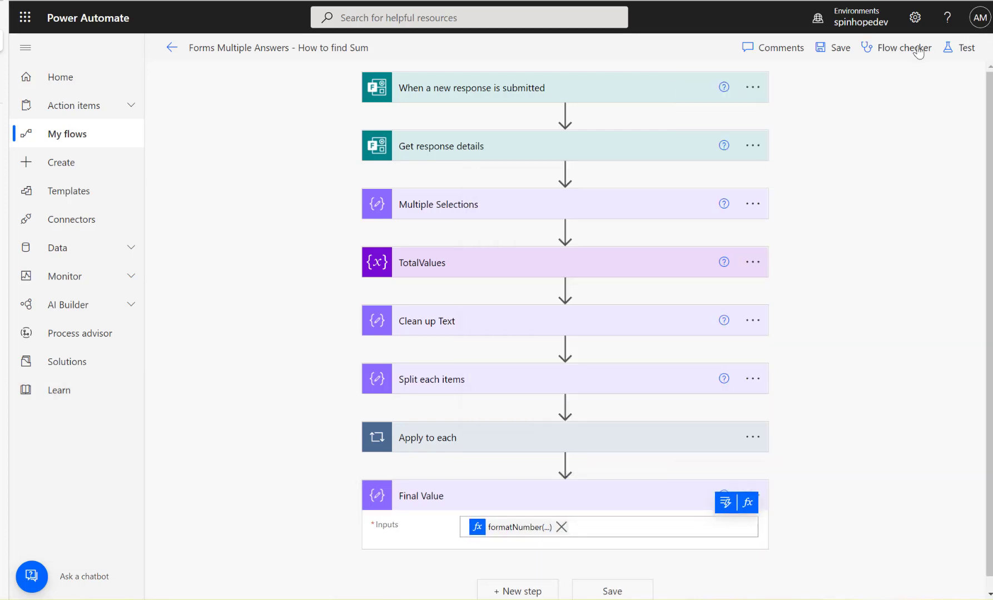
Step: Test the flow again with the most recent successful trigger and inspect the formatted Final Value output
left_click(956, 47)
left_click(860, 183)
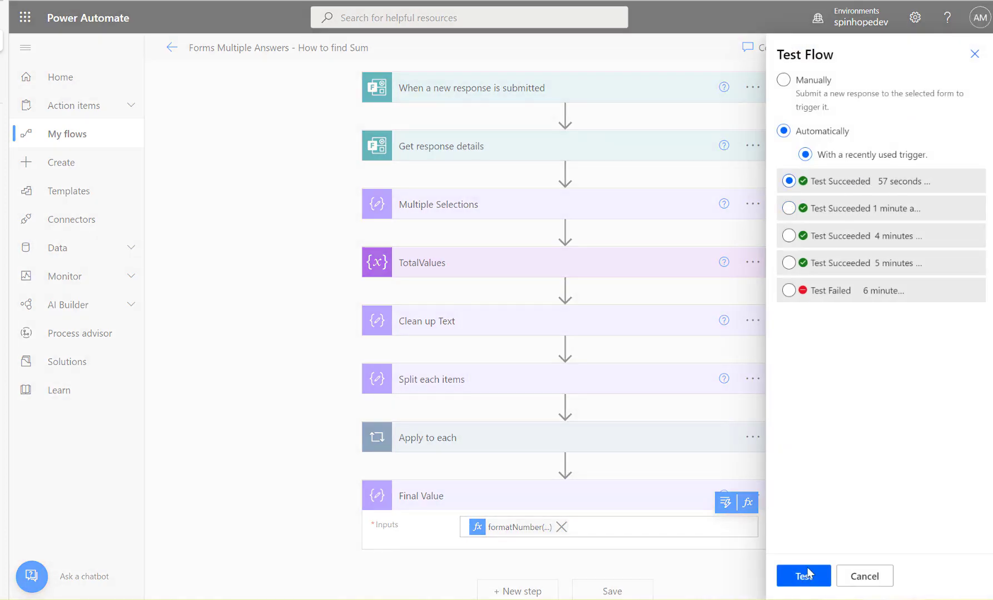
left_click(813, 578)
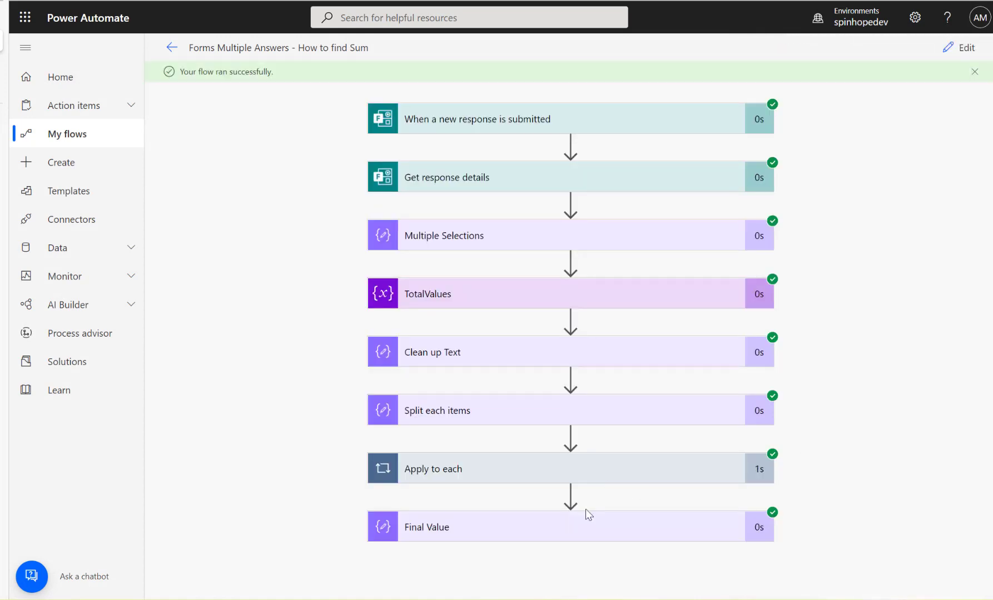
left_click(576, 531)
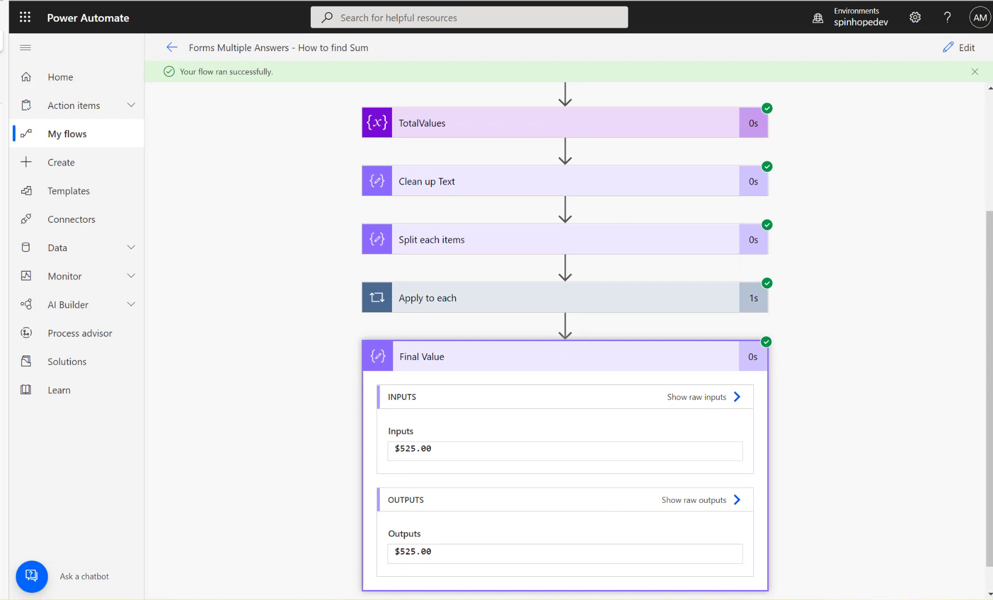
Step: Compare the run's Final Value with the desired total in the community post, and return to the flow run
left_click(7, 70)
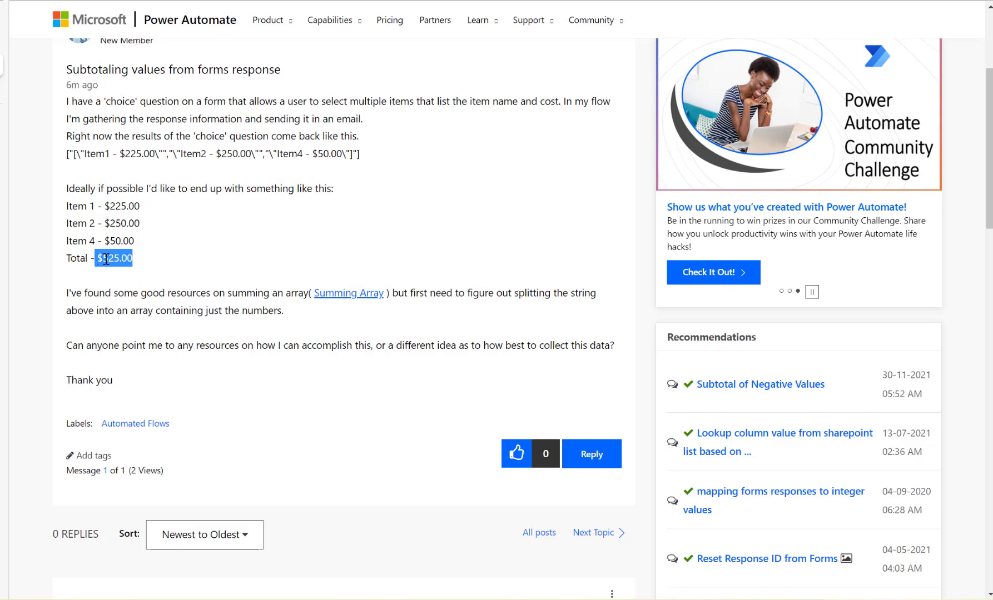
mouse_move(25, 45)
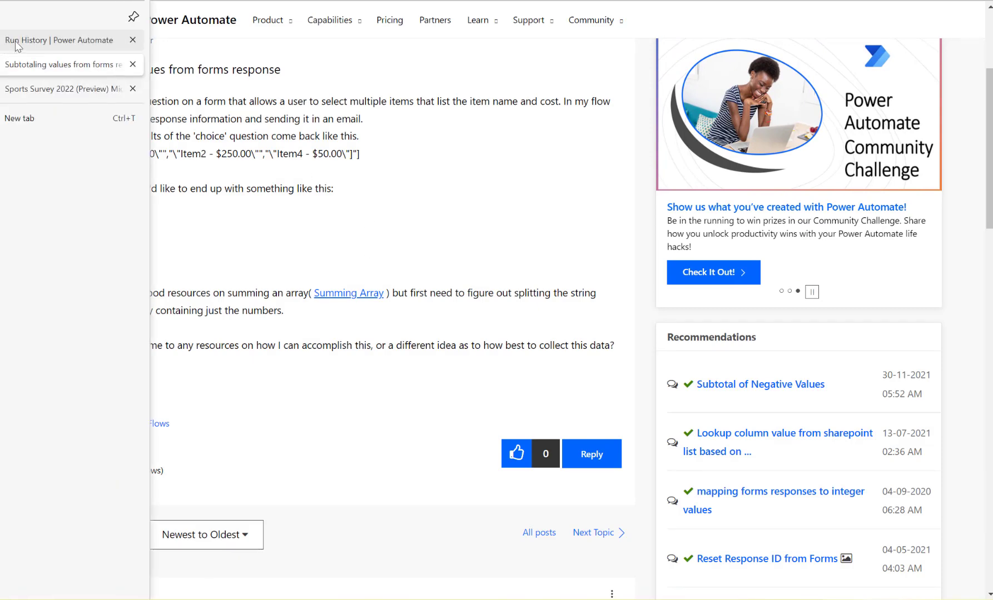
left_click(56, 41)
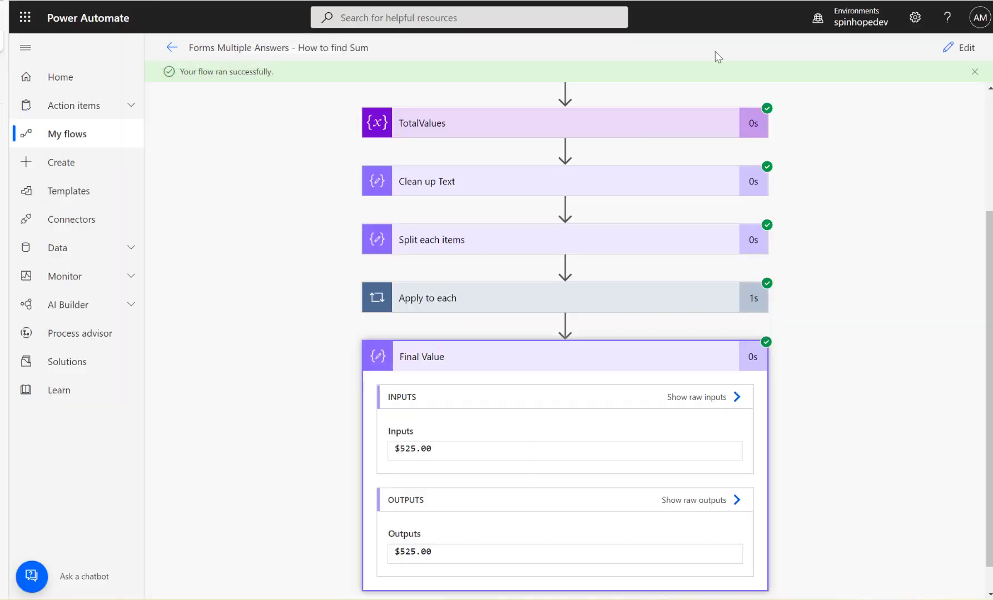
Step: Edit the flow and change Final Value's expression to concat('Total', formatNumber(variables('TotalValues'),'$.00'))
left_click(959, 46)
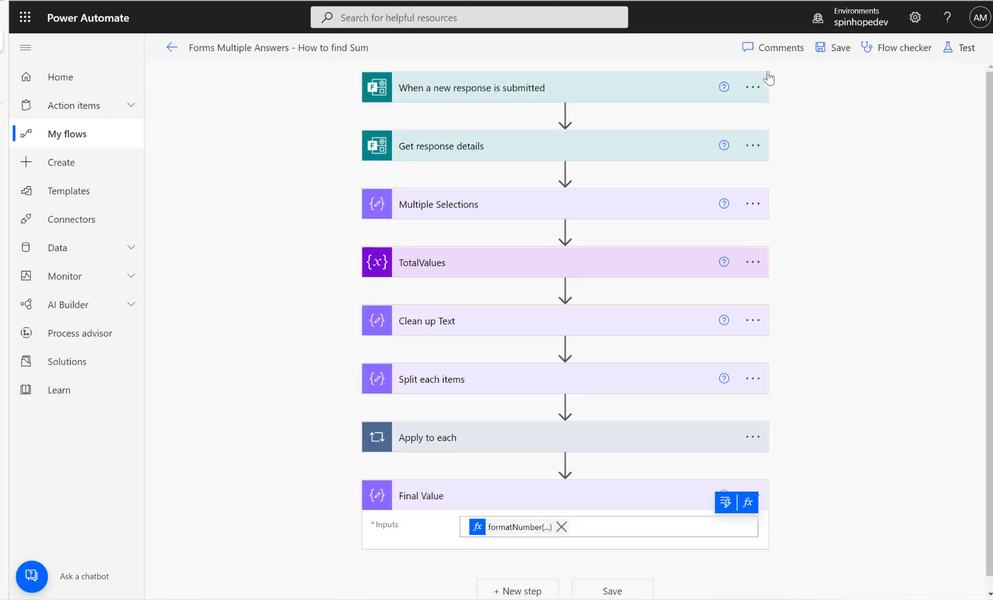
left_click(521, 526)
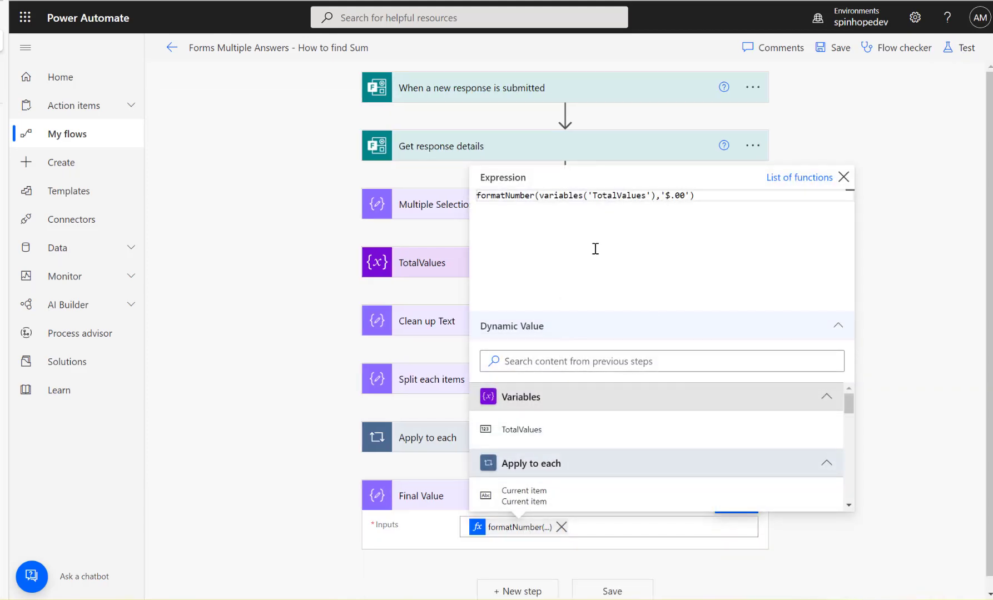
type("concat(")
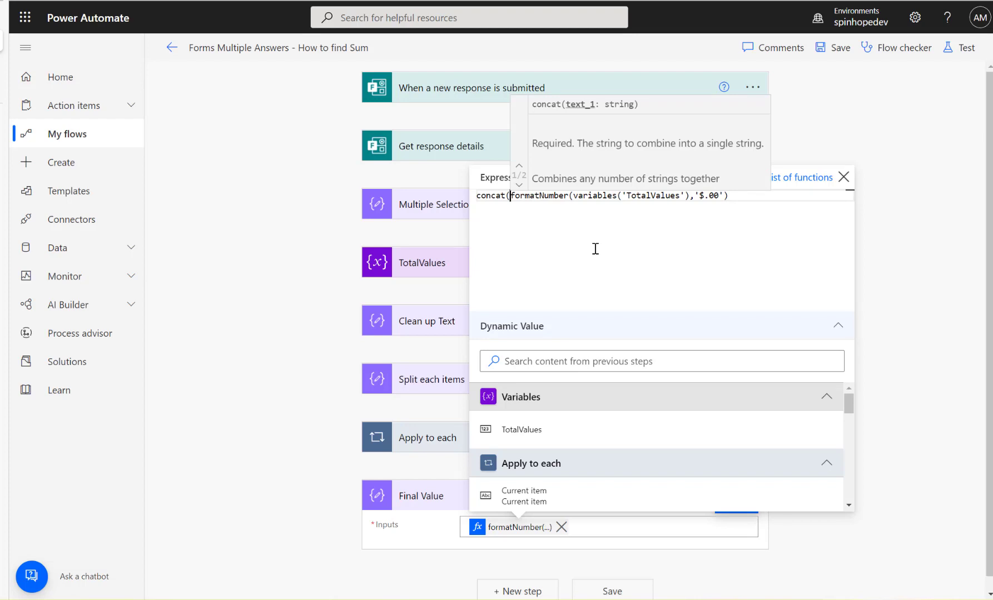
type("Total")
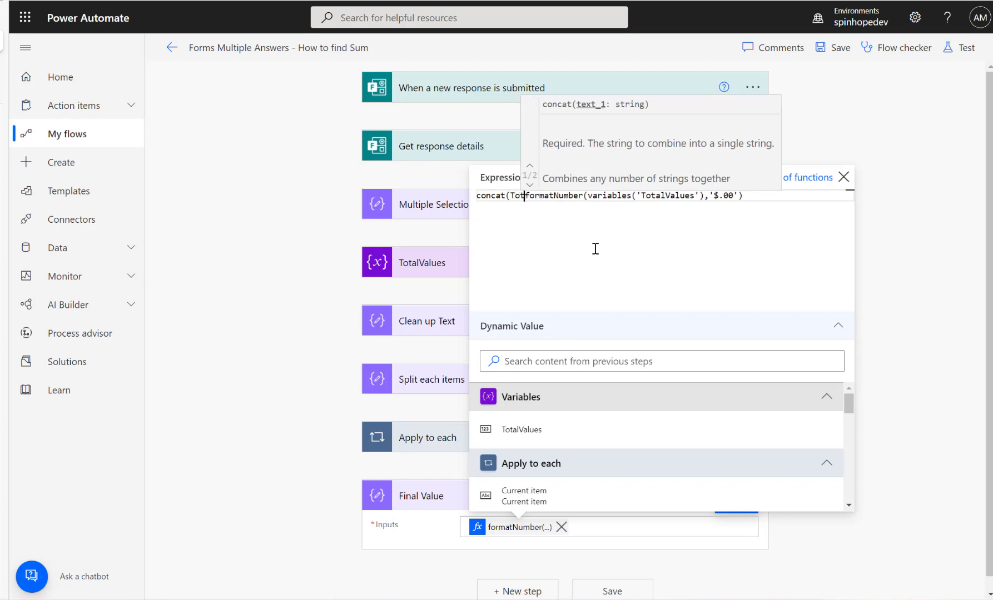
key("BackSpace")
key("BackSpace")
key("BackSpace")
key("BackSpace")
key("BackSpace")
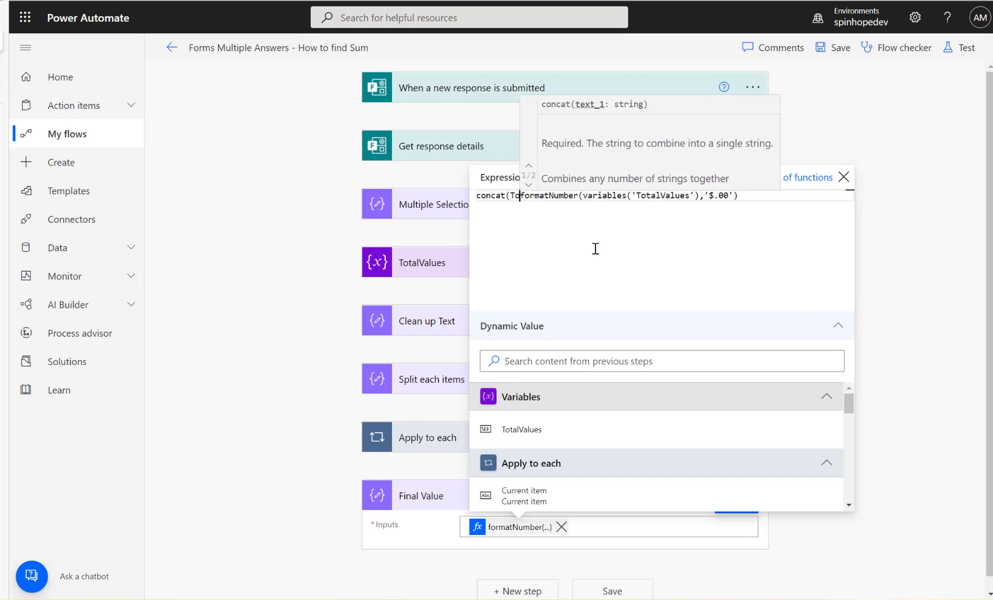
type("'Total")
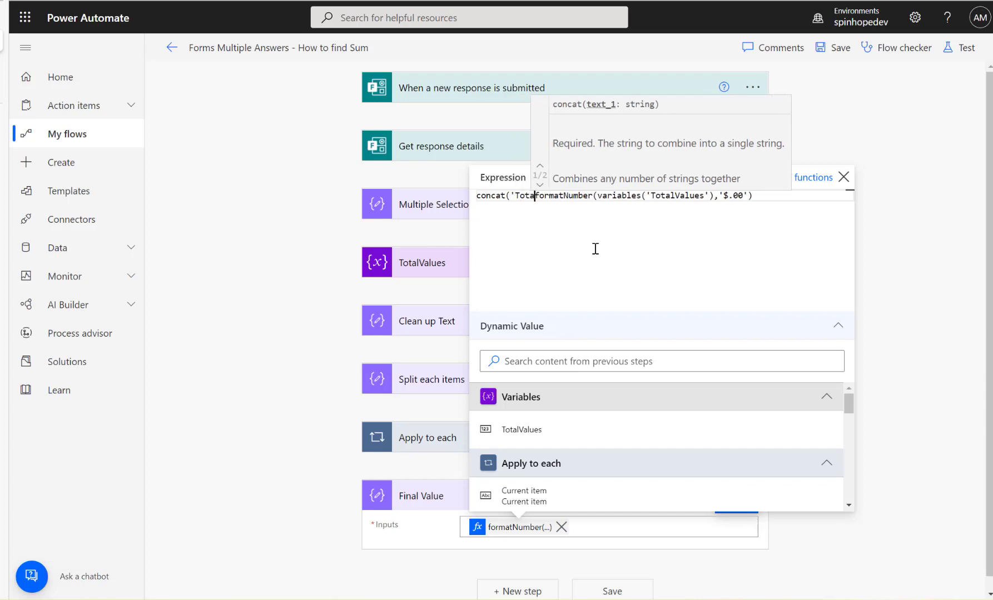
type("'")
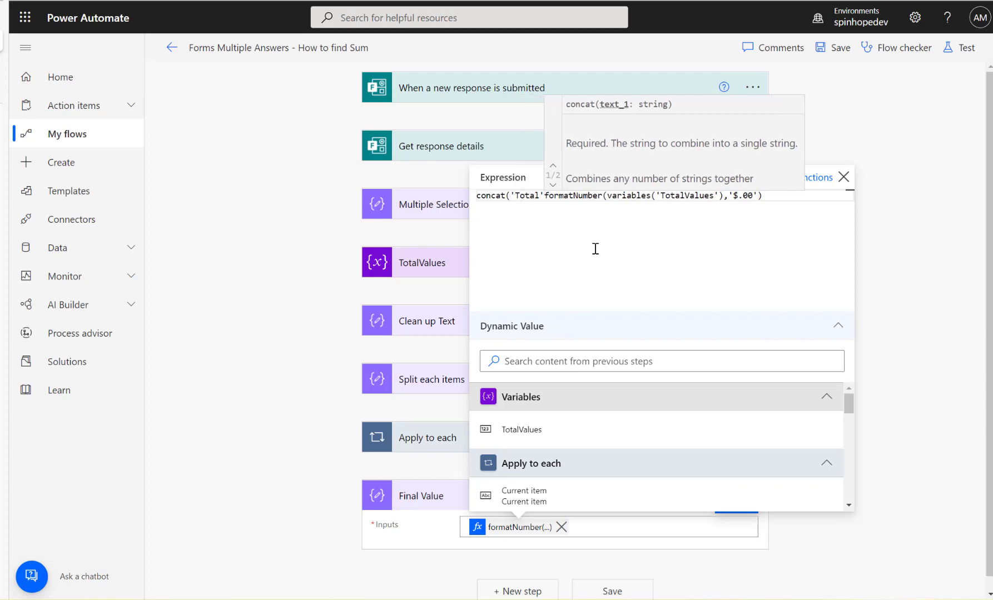
type(",")
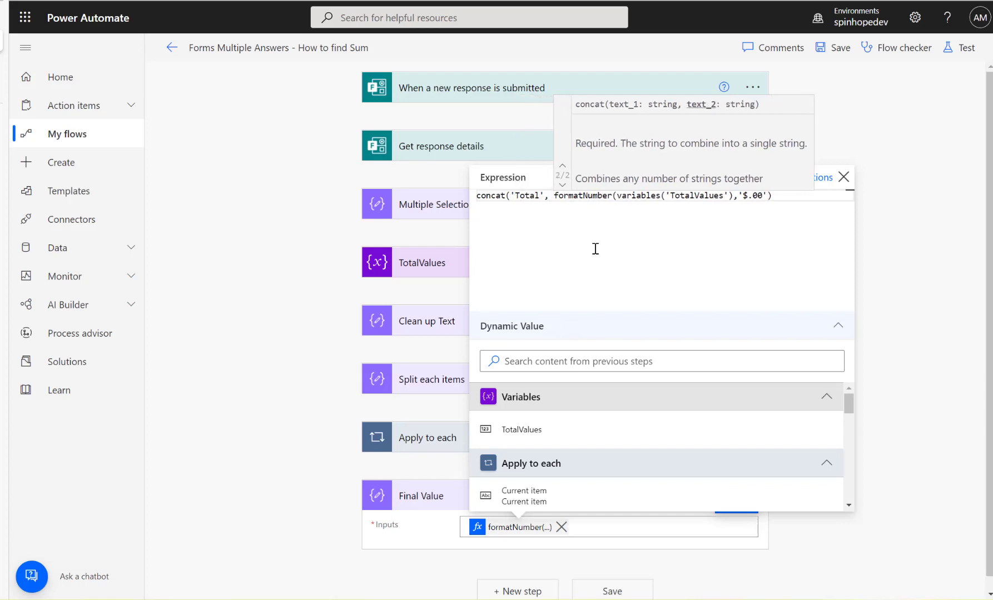
left_click(790, 193)
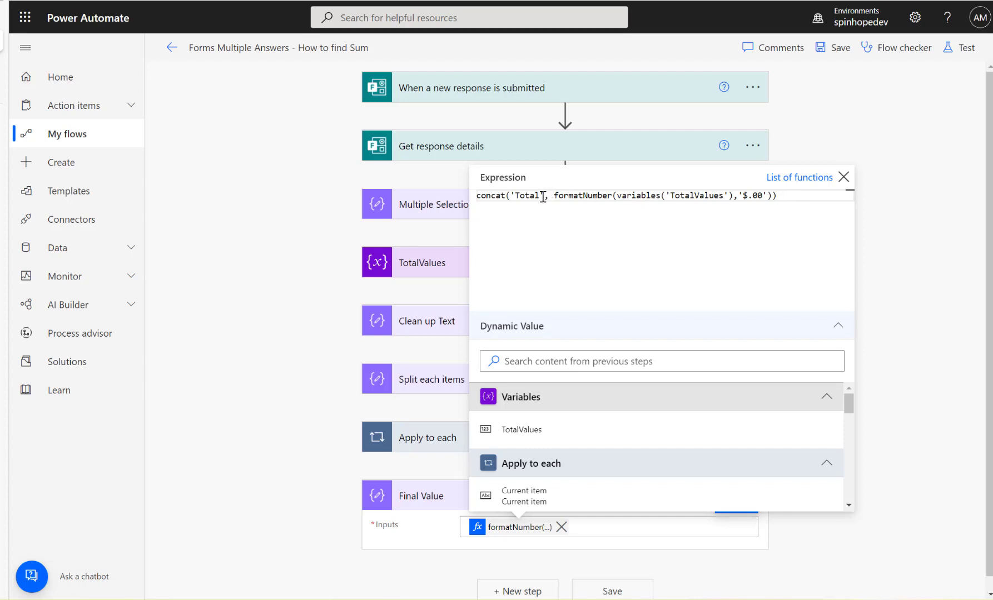
left_click(295, 248)
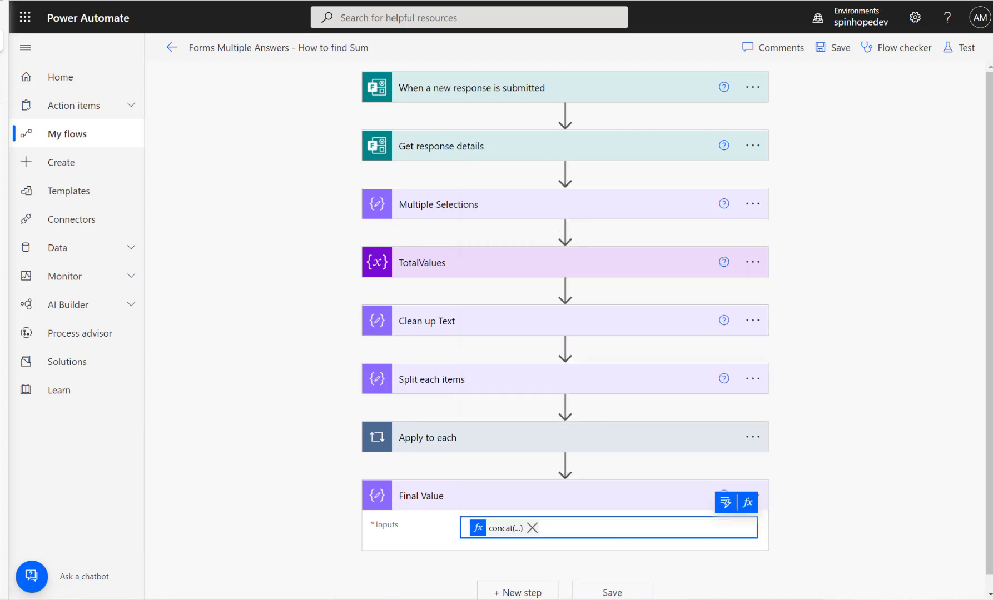
Step: Check the Total line format in the community post and change the concat text in Final Value to 'Total - '
mouse_move(17, 67)
left_click(66, 67)
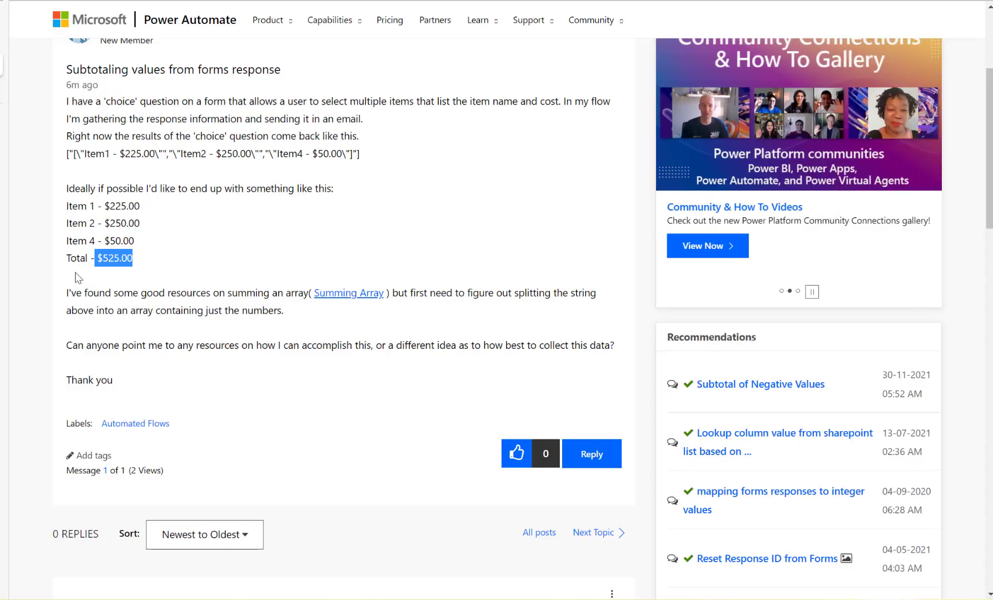
mouse_move(6, 89)
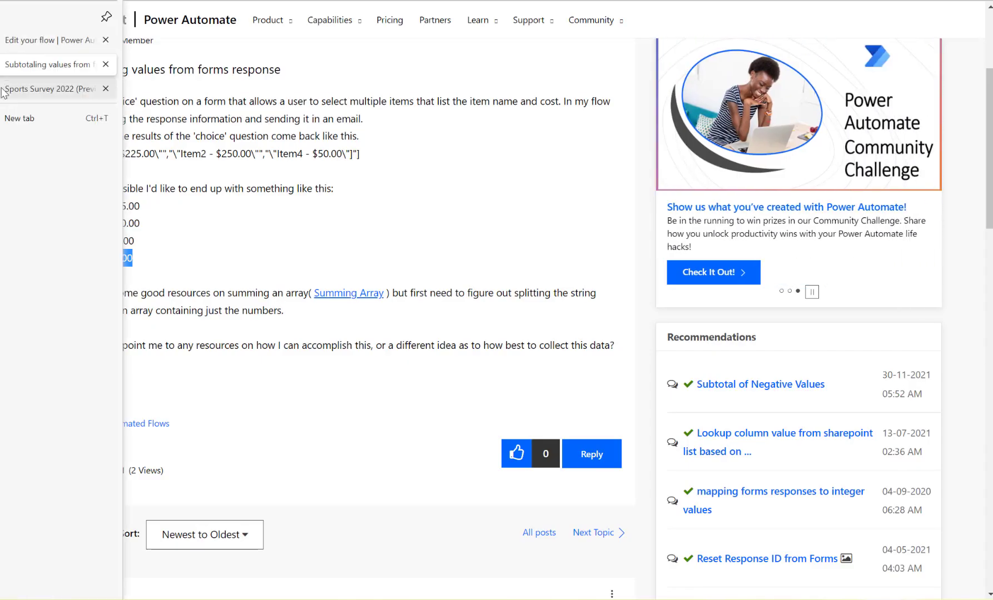
left_click(58, 39)
left_click(505, 528)
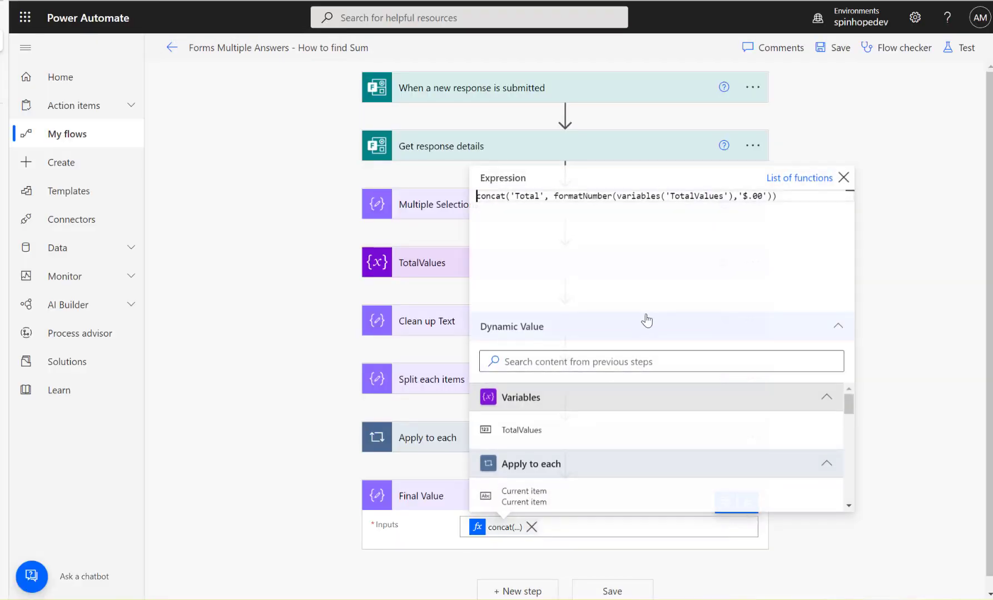
left_click(539, 195)
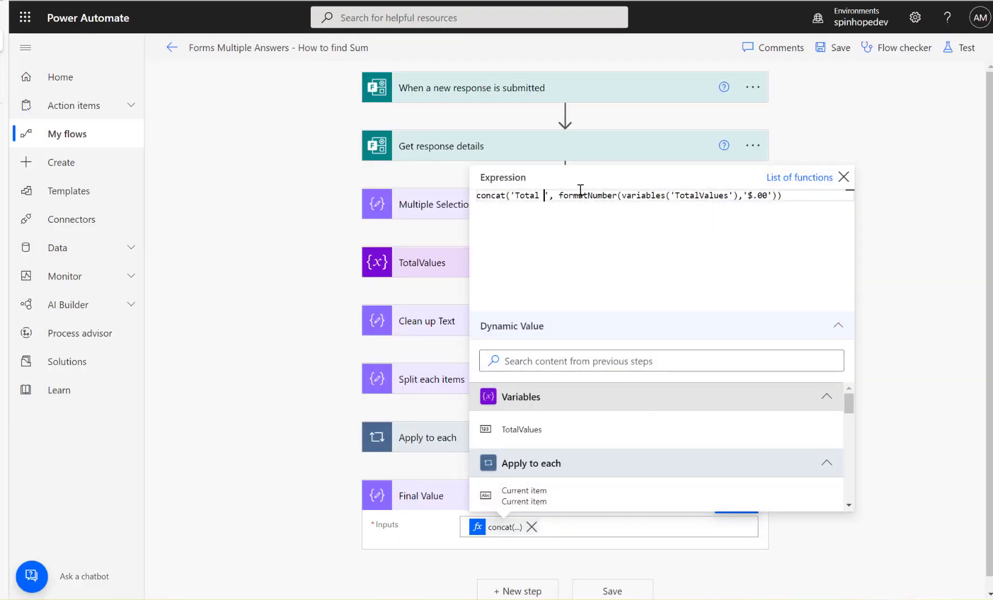
type("-")
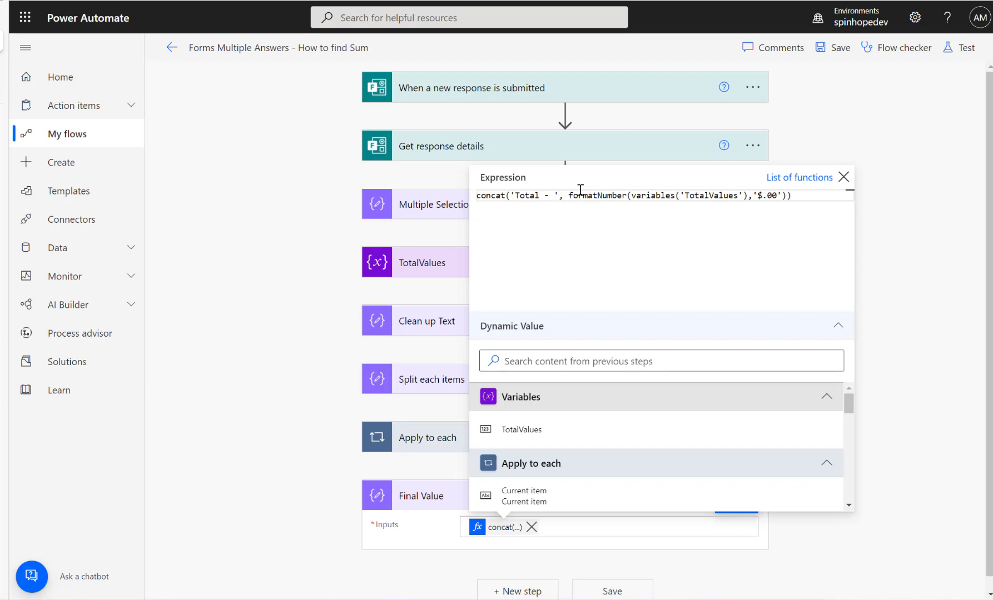
left_click(310, 262)
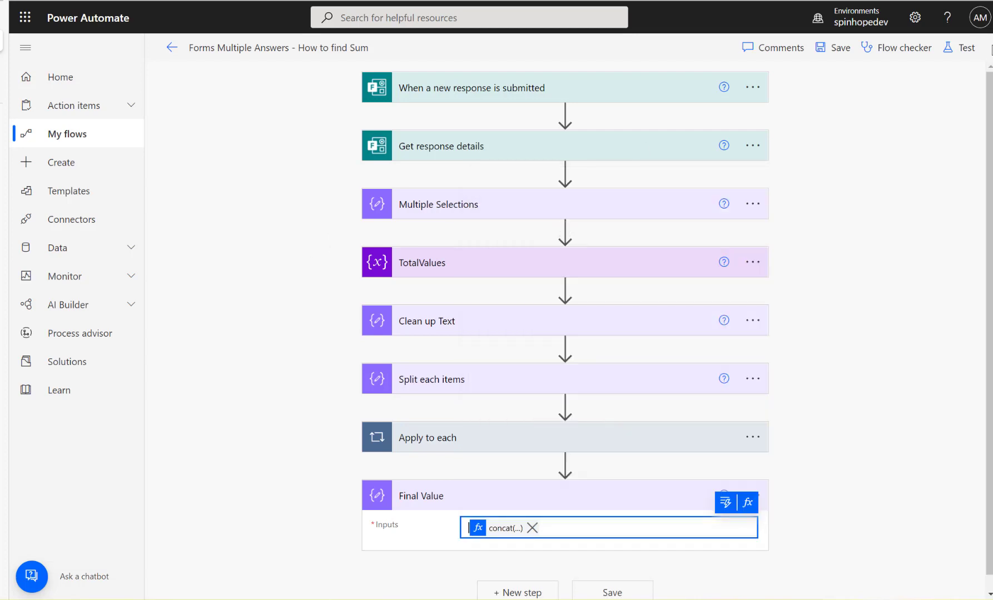
Step: Save and test the flow with the most recent successful trigger, inspecting Final Value's output before returning to edit mode
left_click(957, 49)
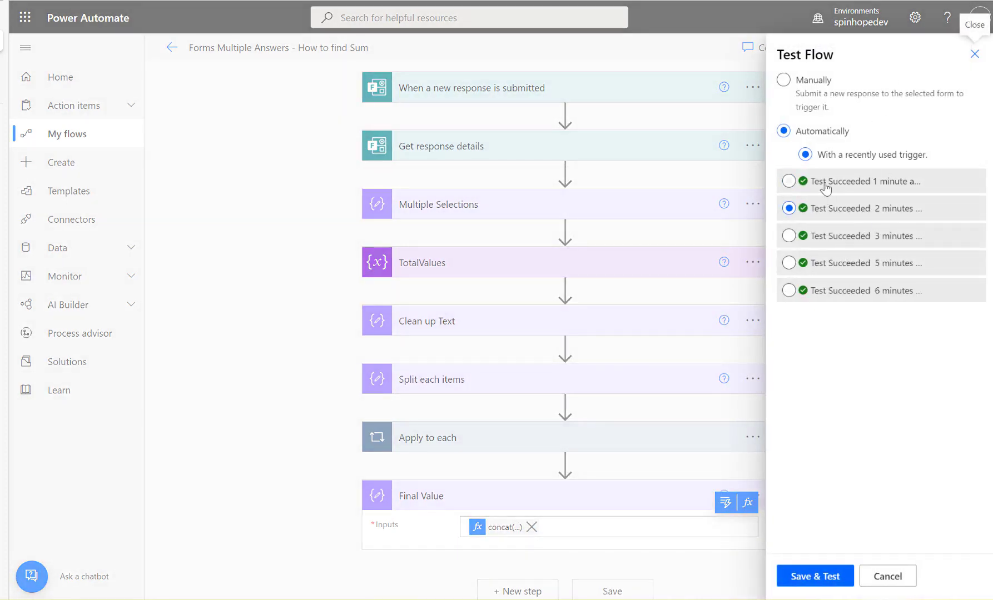
left_click(825, 183)
left_click(817, 577)
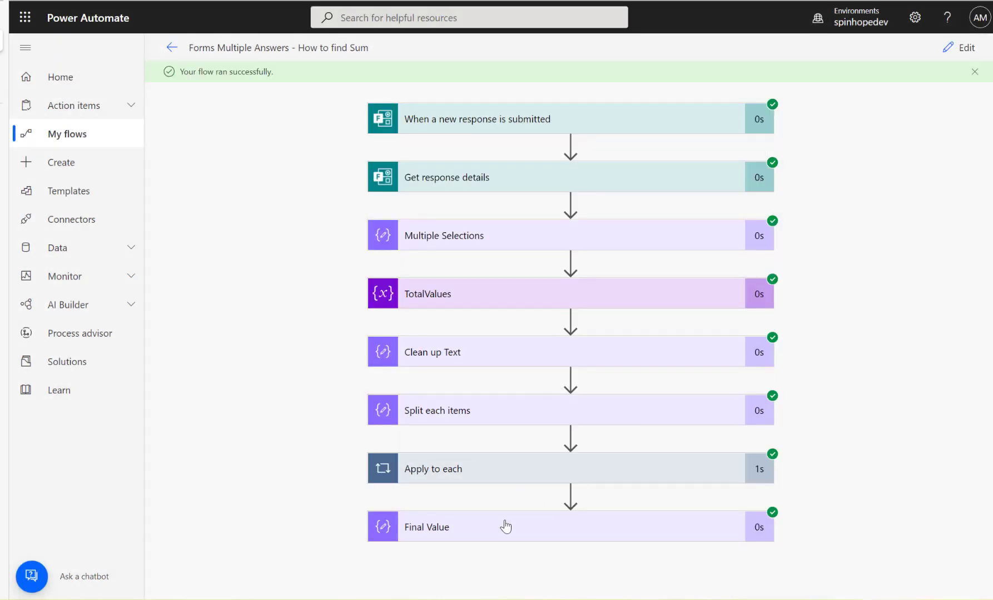
left_click(505, 526)
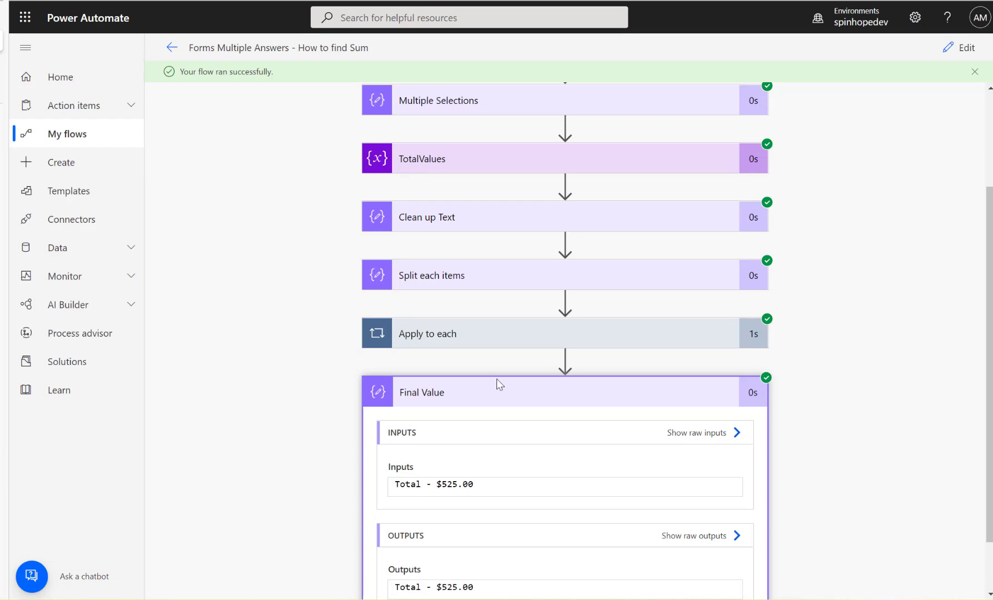
left_click(960, 47)
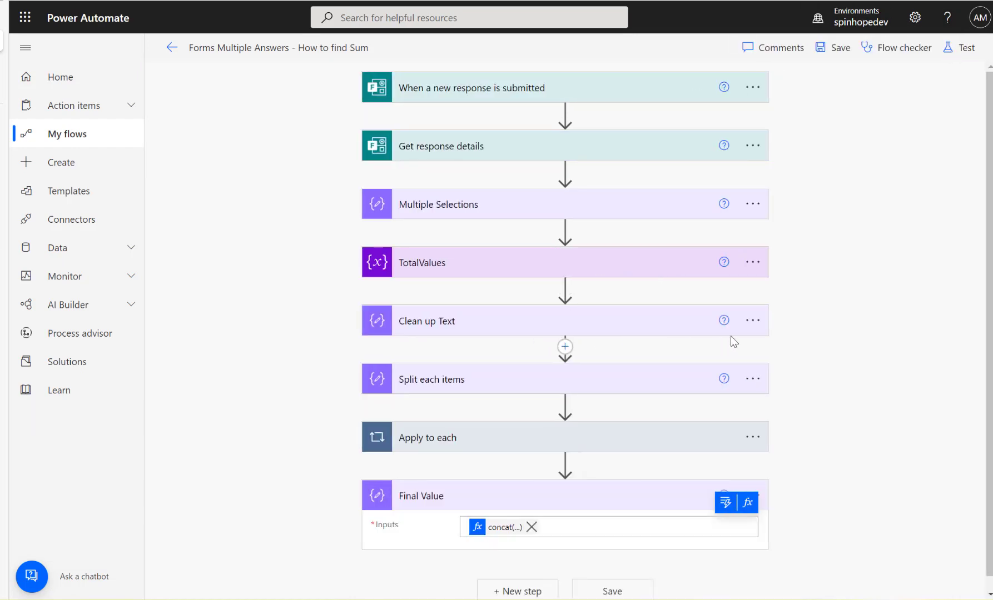